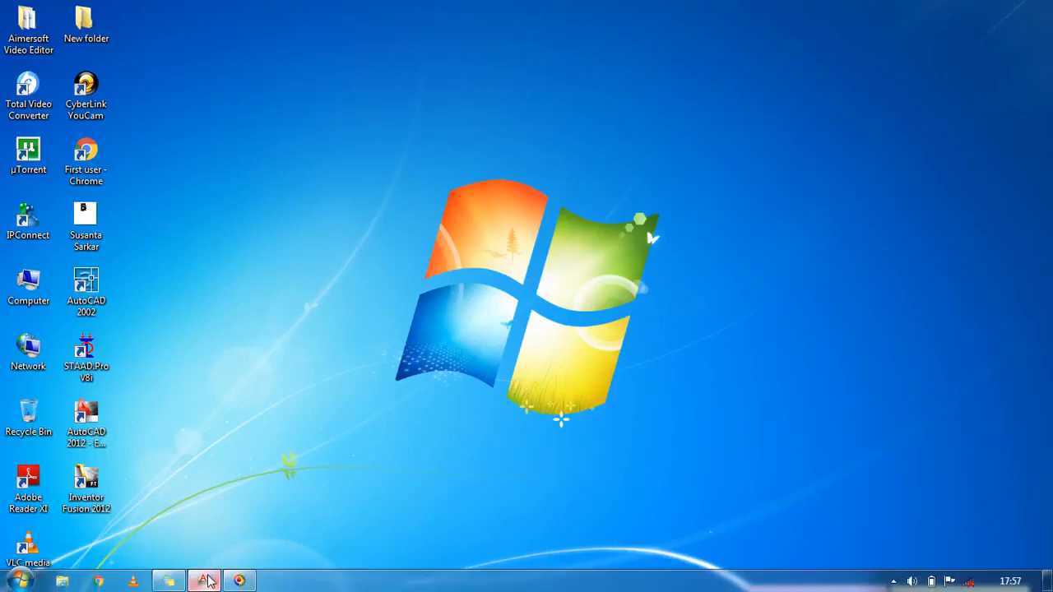
Review the dimensioned T-beam section in the AutoCAD drawing demo.dwg.
click(205, 581)
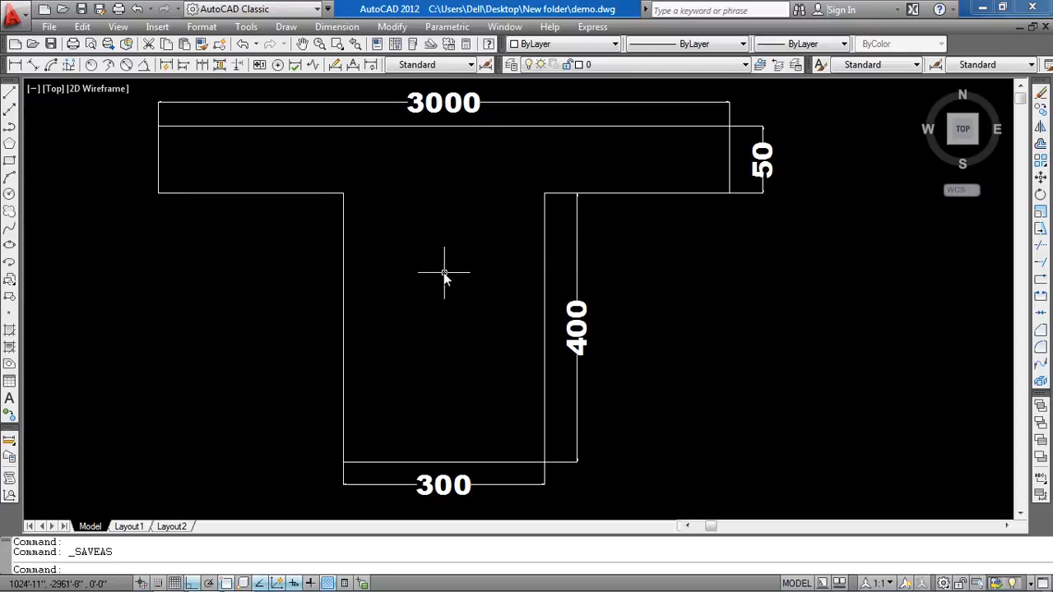
middle_drag(444, 277, 449, 294)
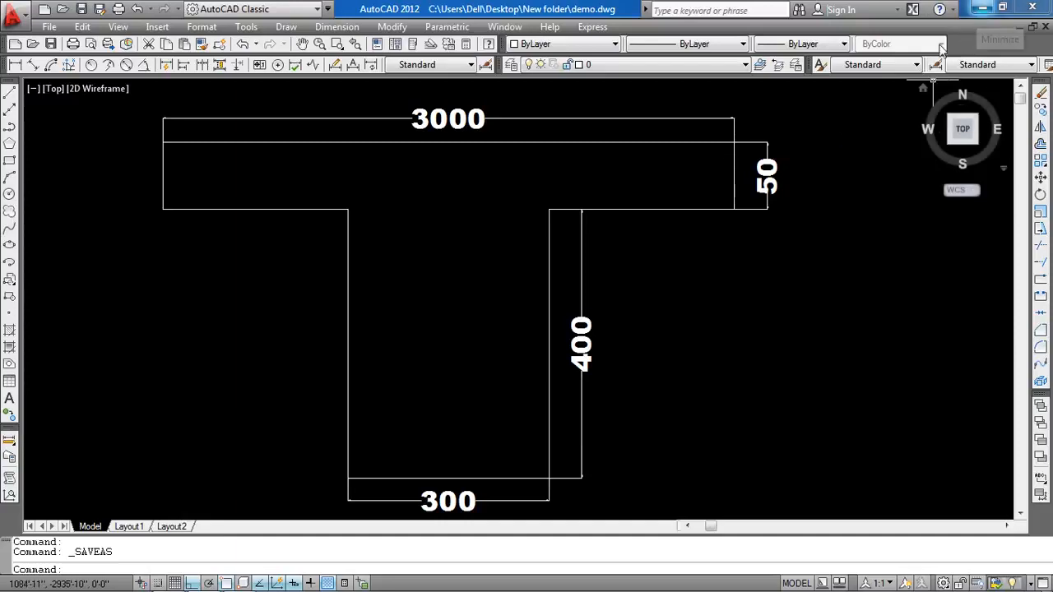
click(982, 9)
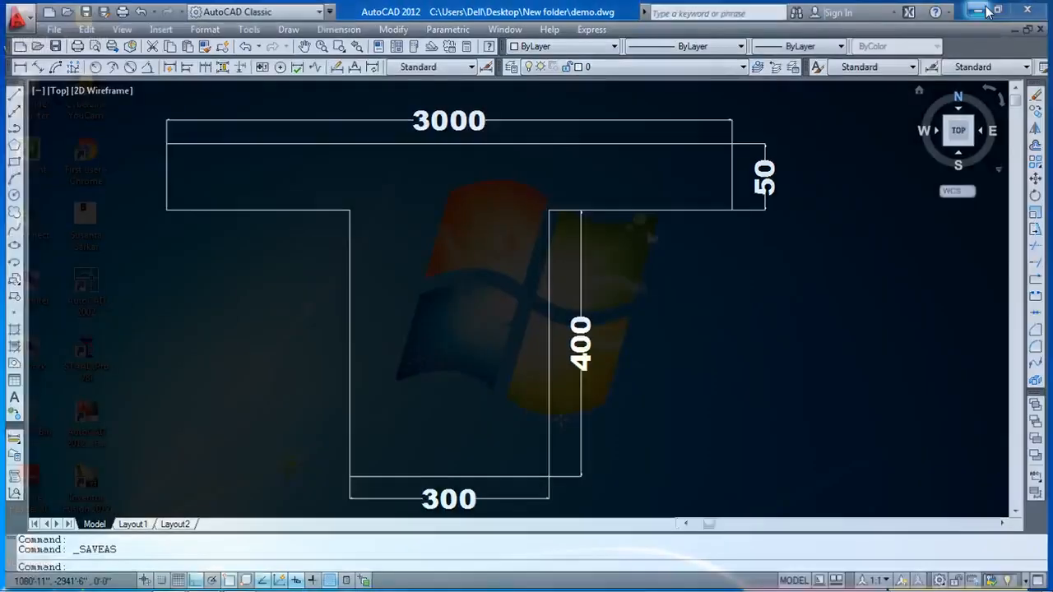
Launch STAAD.Pro and create a Space project named "T beam" in meter and kilonewton units, starting with Add Beam.
double_click(104, 364)
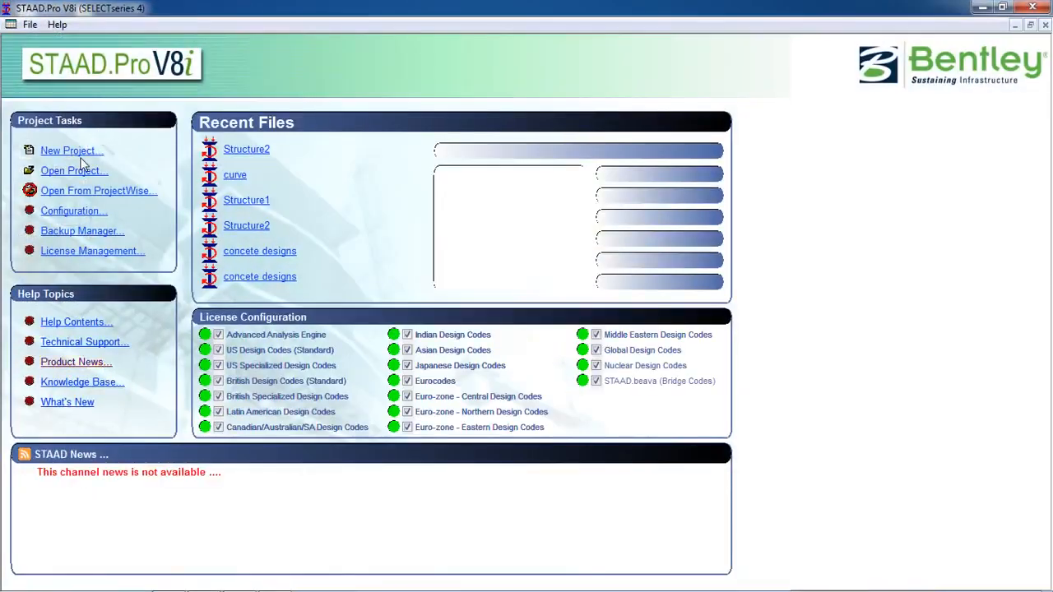
click(78, 151)
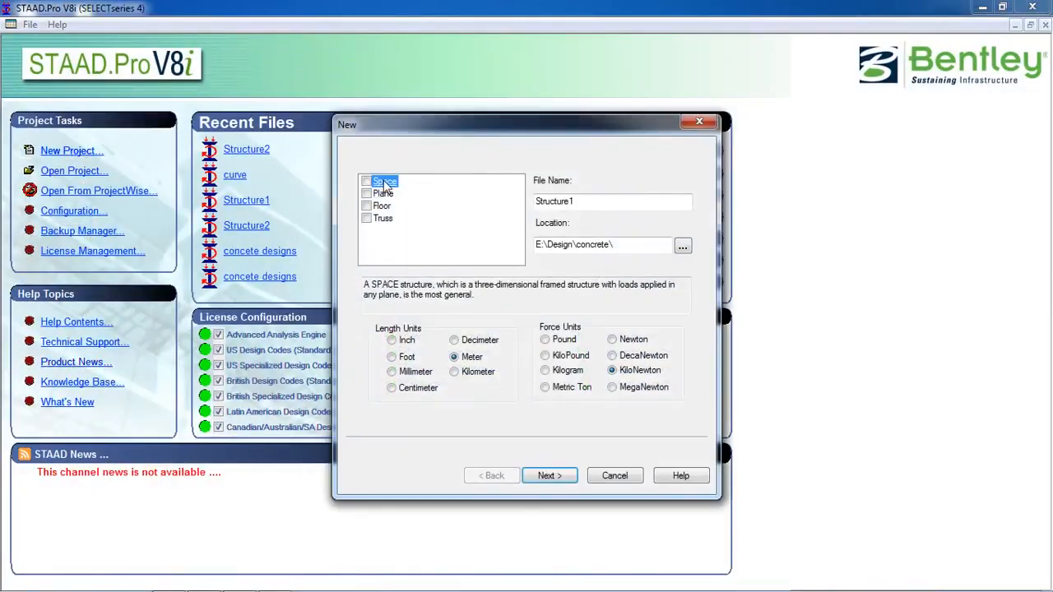
key(Tab)
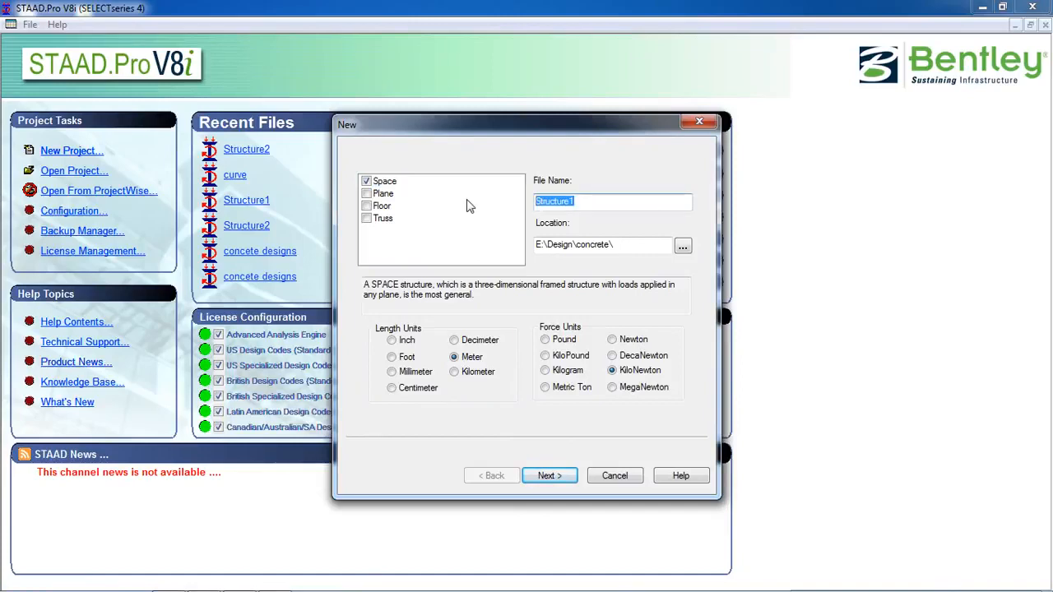
text(T beam)
click(553, 475)
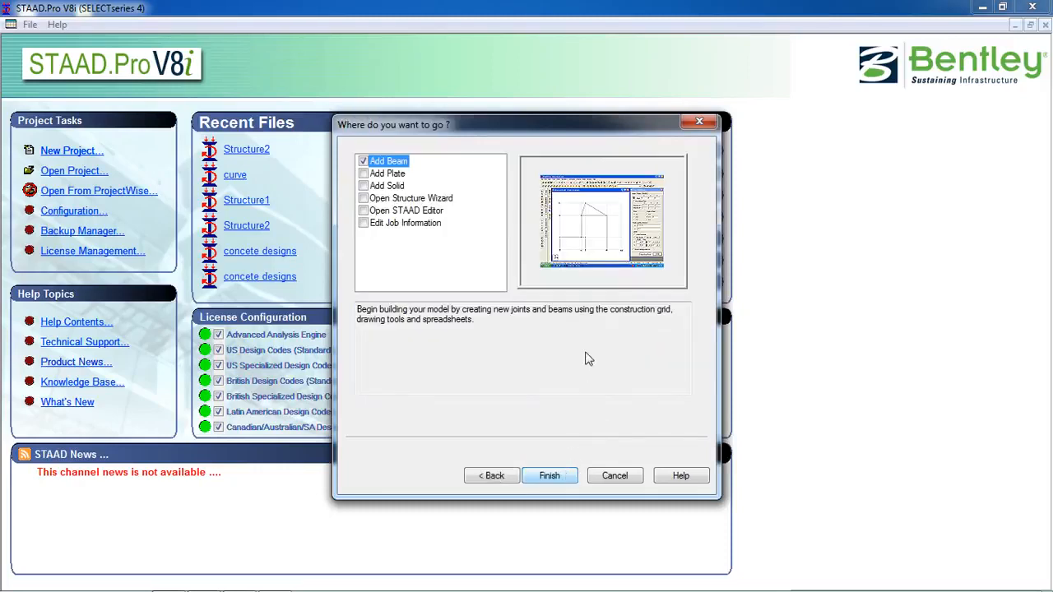
click(550, 476)
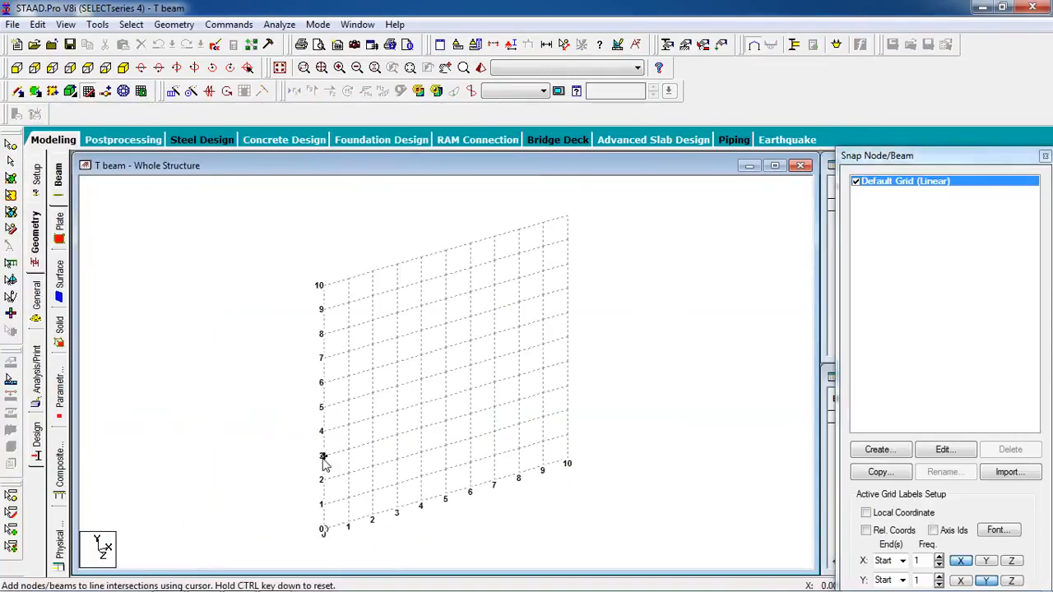
Place the first node at the grid origin (0, 0, 0) and close the snap grid.
scroll(339, 499, up, 5)
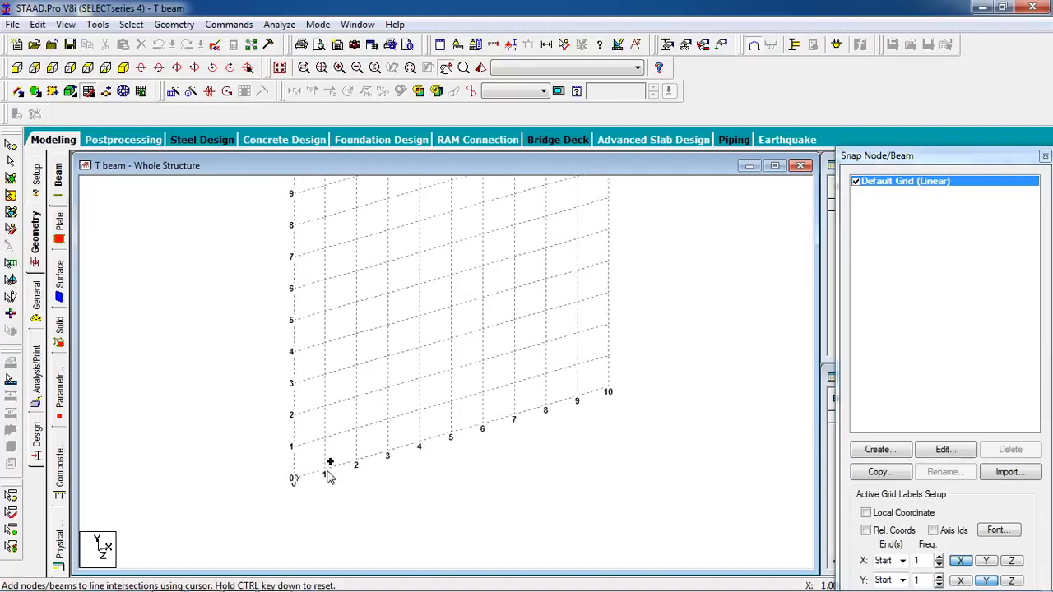
click(318, 466)
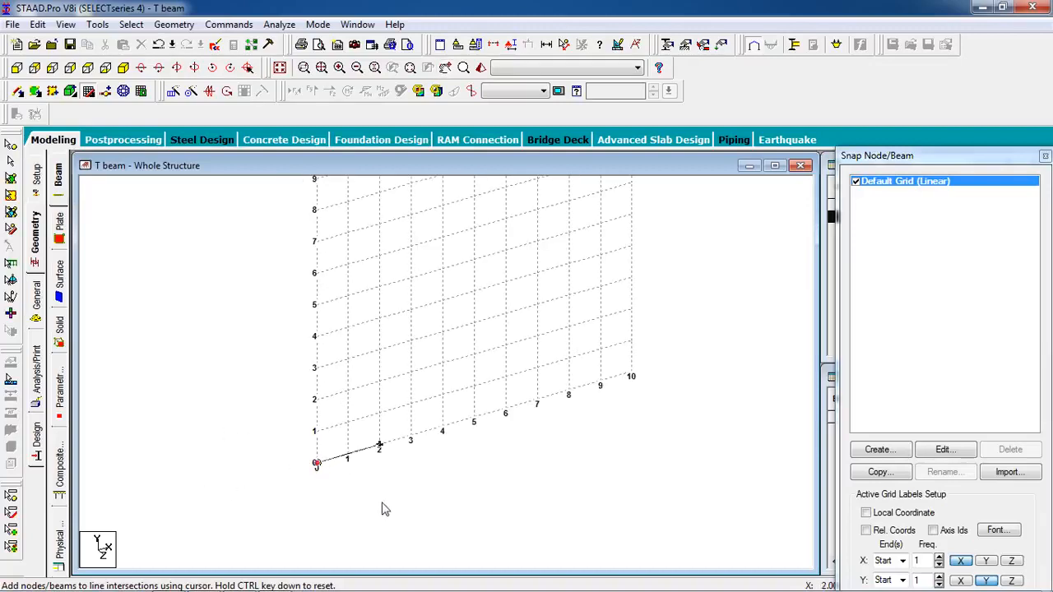
click(88, 92)
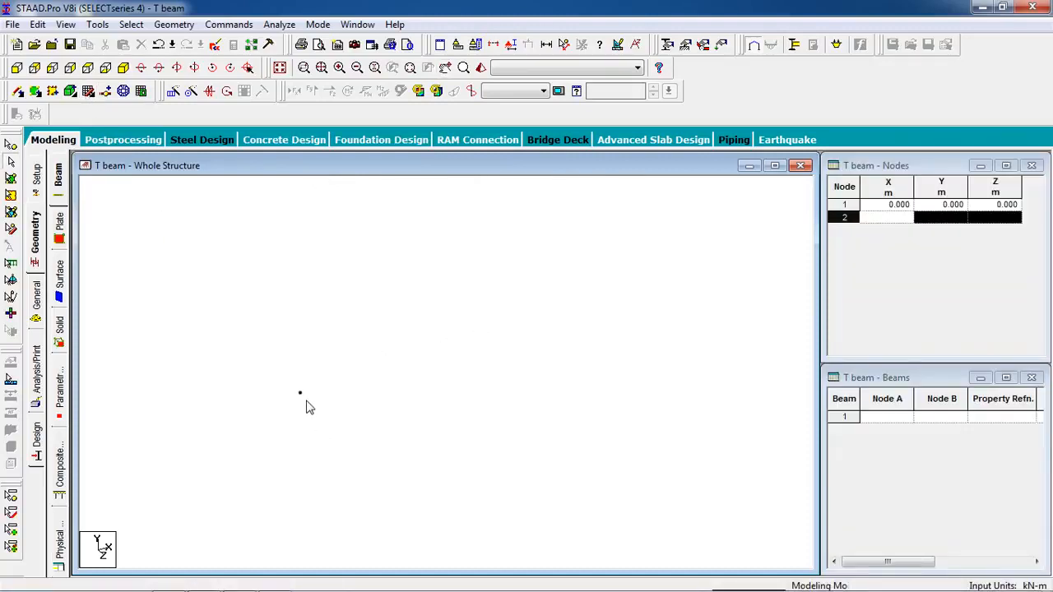
Check the flange and web dimensions in the AutoCAD section drawing again, and return to the STAAD.Pro model.
mouse_move(277, 589)
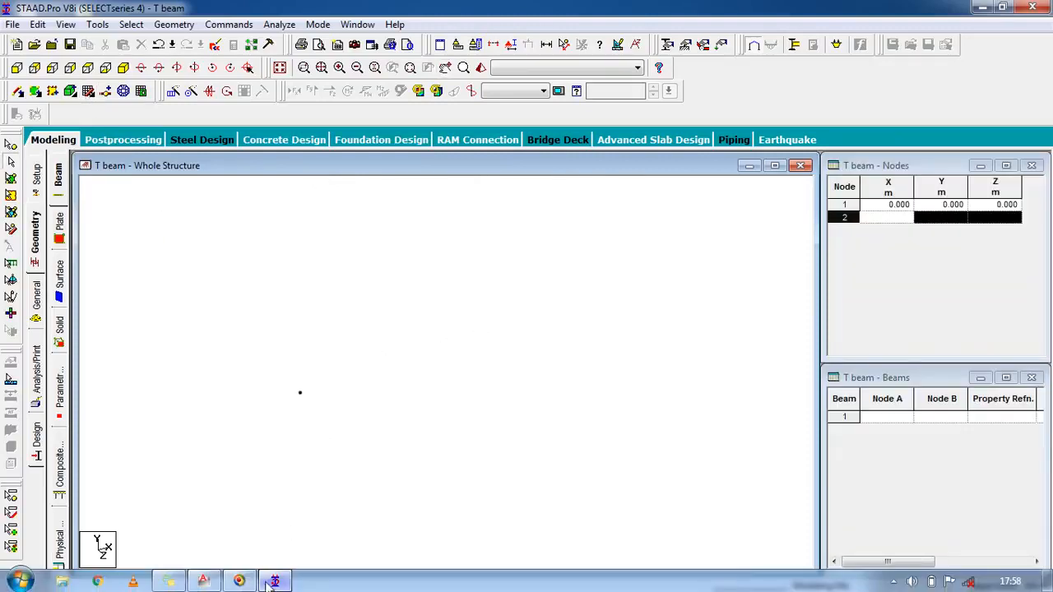
click(205, 582)
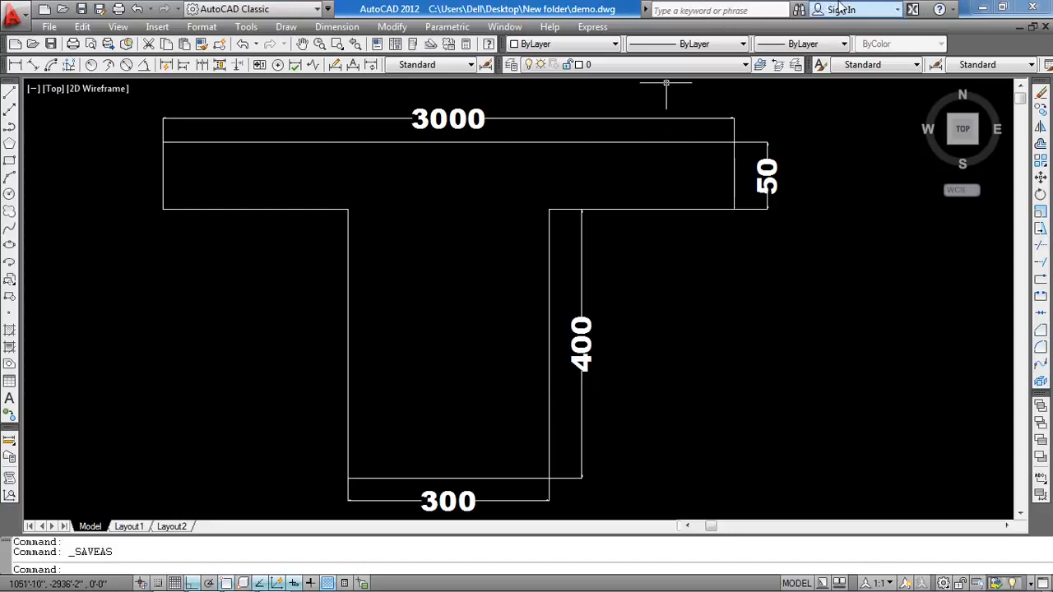
click(982, 8)
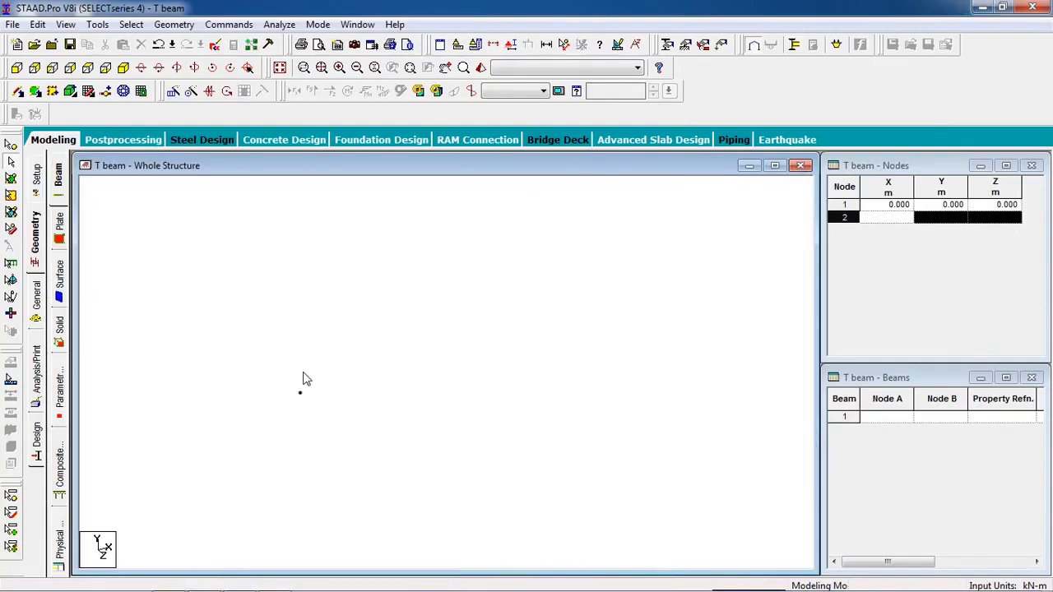
Copy the origin node and paste it with a 3 m offset in Y.
middle_drag(304, 398, 287, 394)
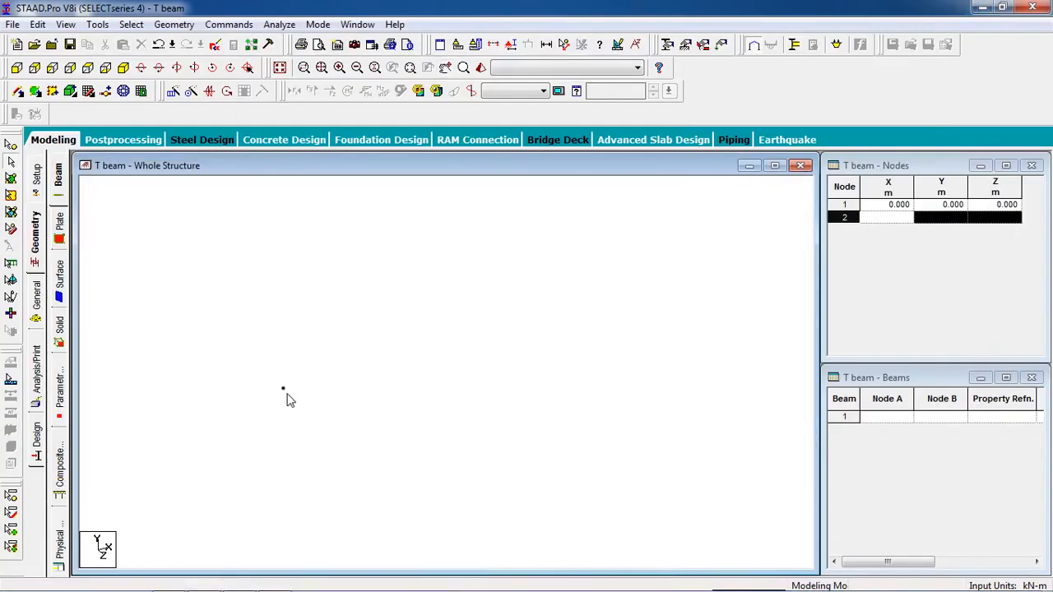
click(11, 146)
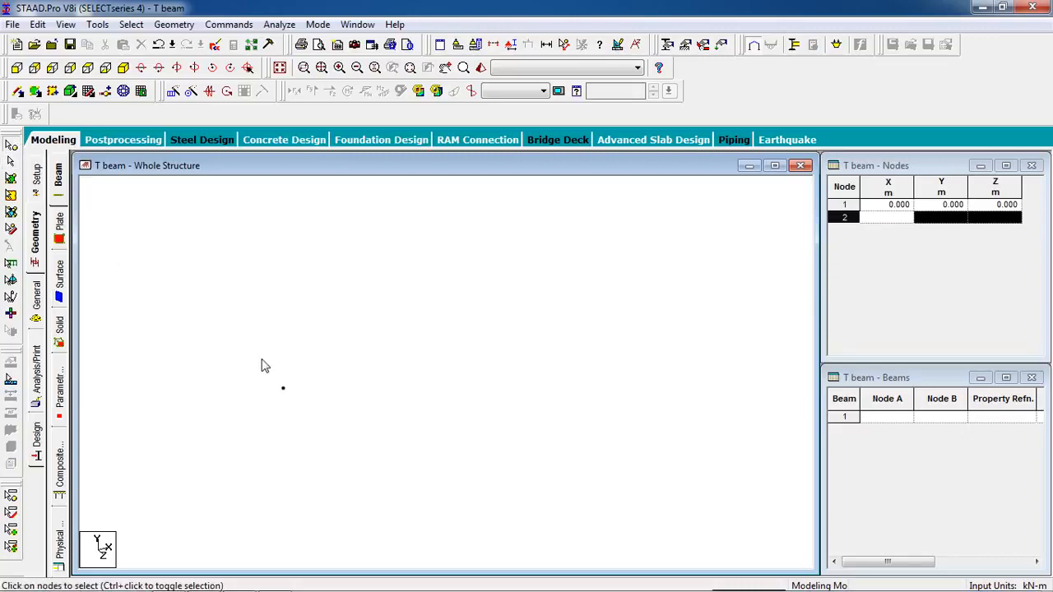
click(202, 440)
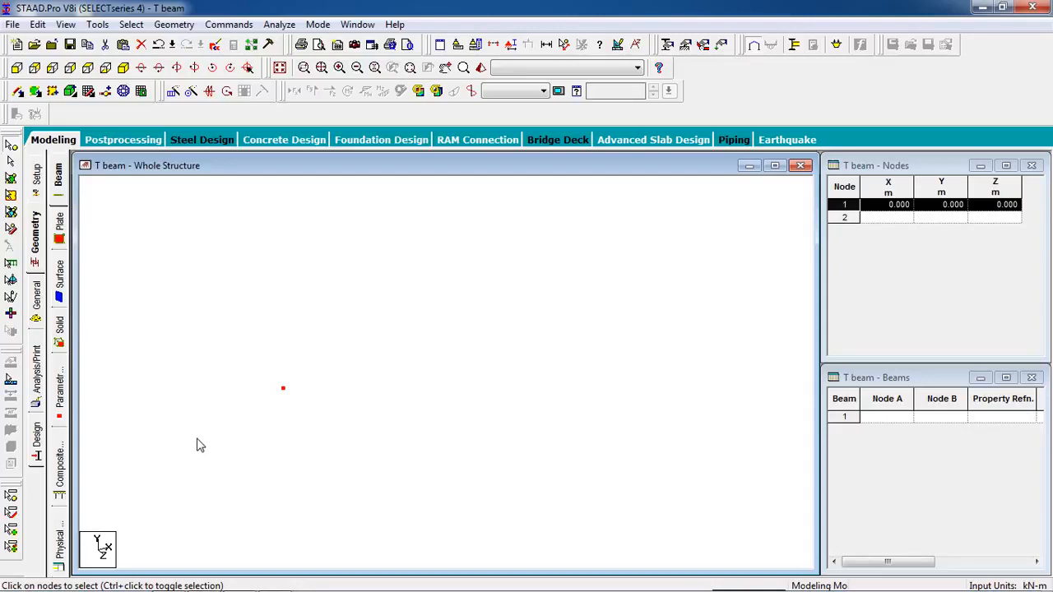
key(ctrl+v)
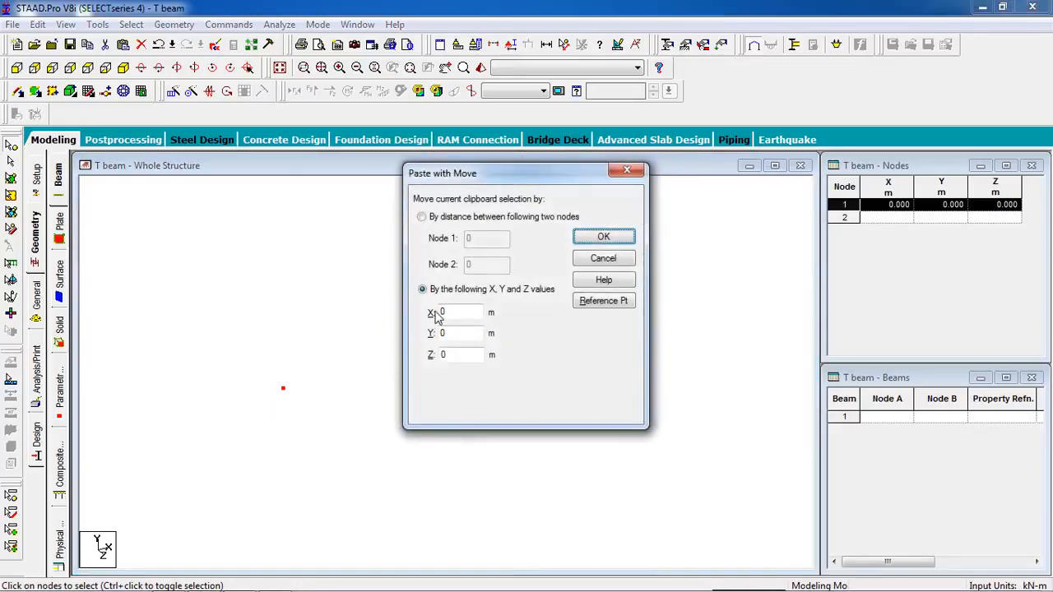
drag(457, 334, 407, 345)
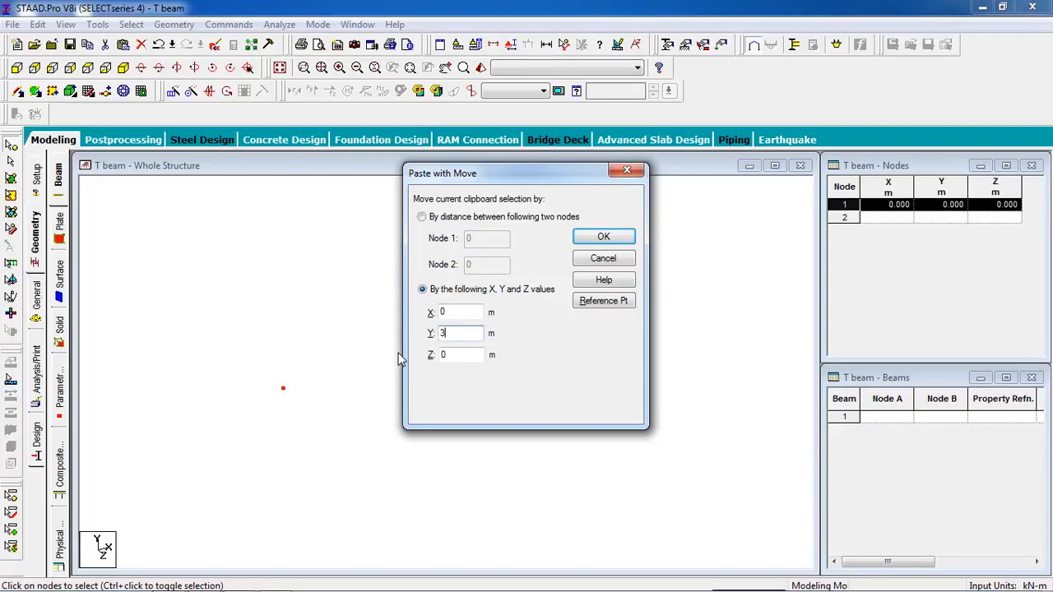
key(Return)
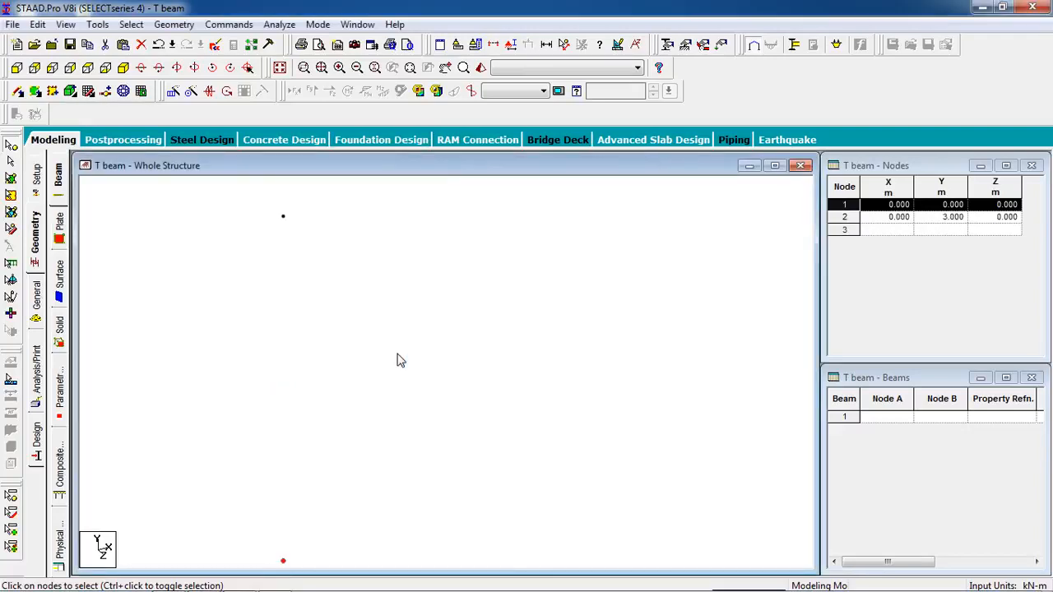
Copy the upper node and paste it with a 4 m offset in X.
scroll(353, 378, down, 3)
scroll(375, 398, down, 1)
middle_drag(374, 398, 350, 389)
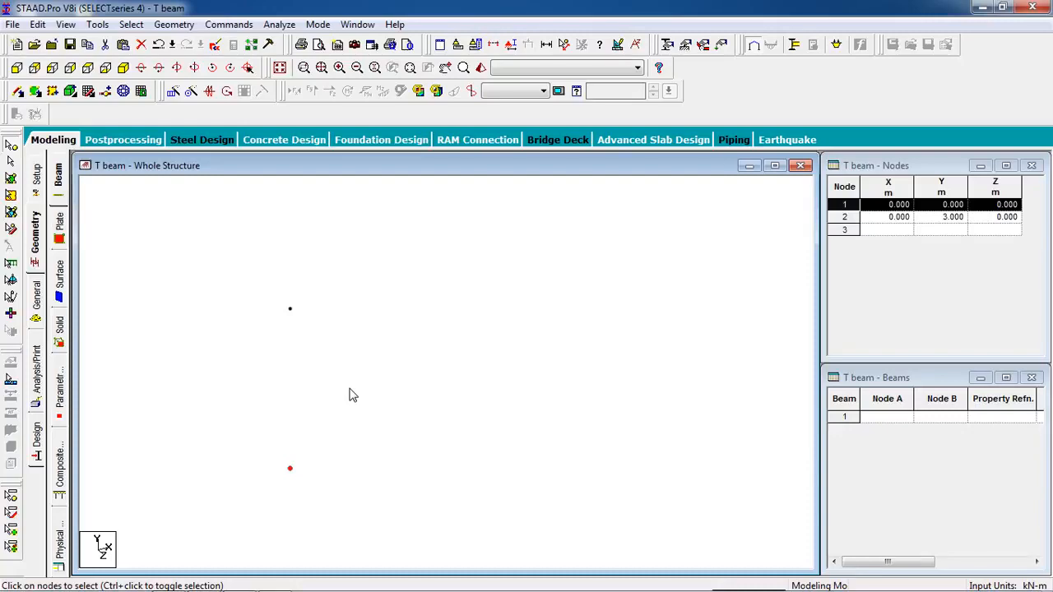
click(321, 298)
click(289, 308)
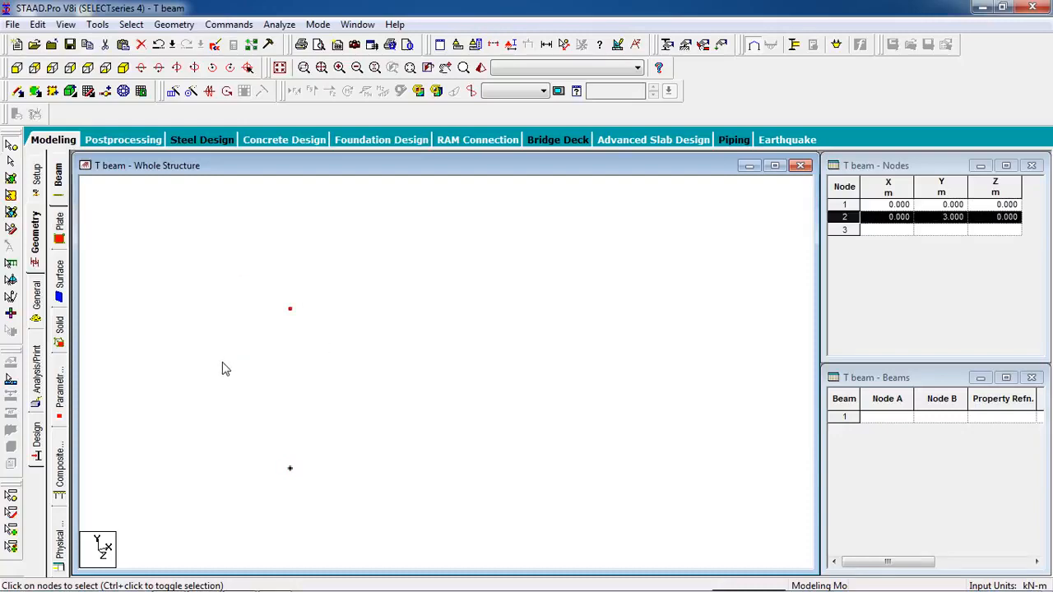
key(ctrl+v)
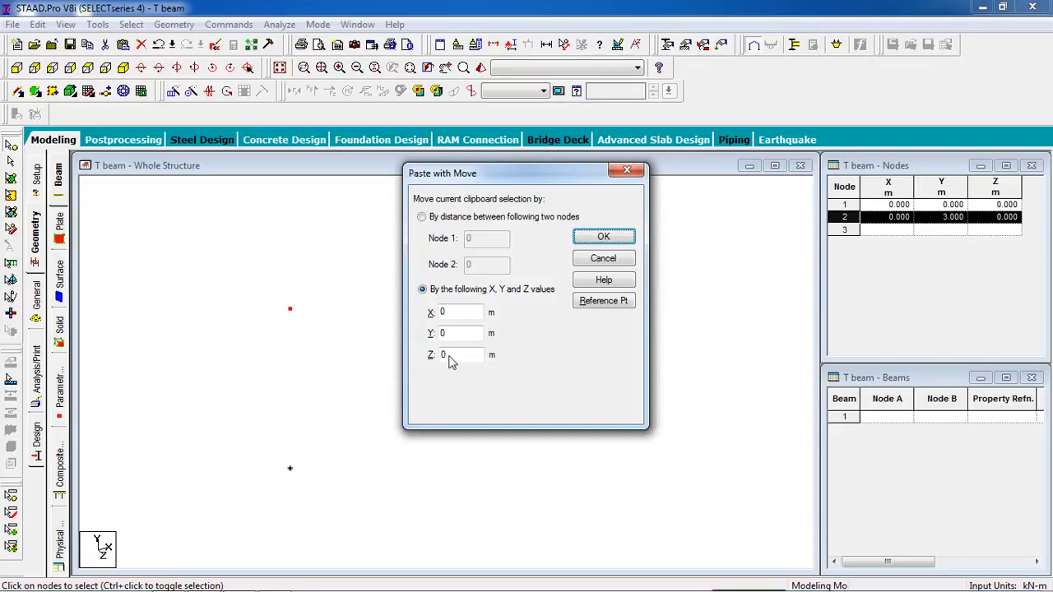
double_click(450, 312)
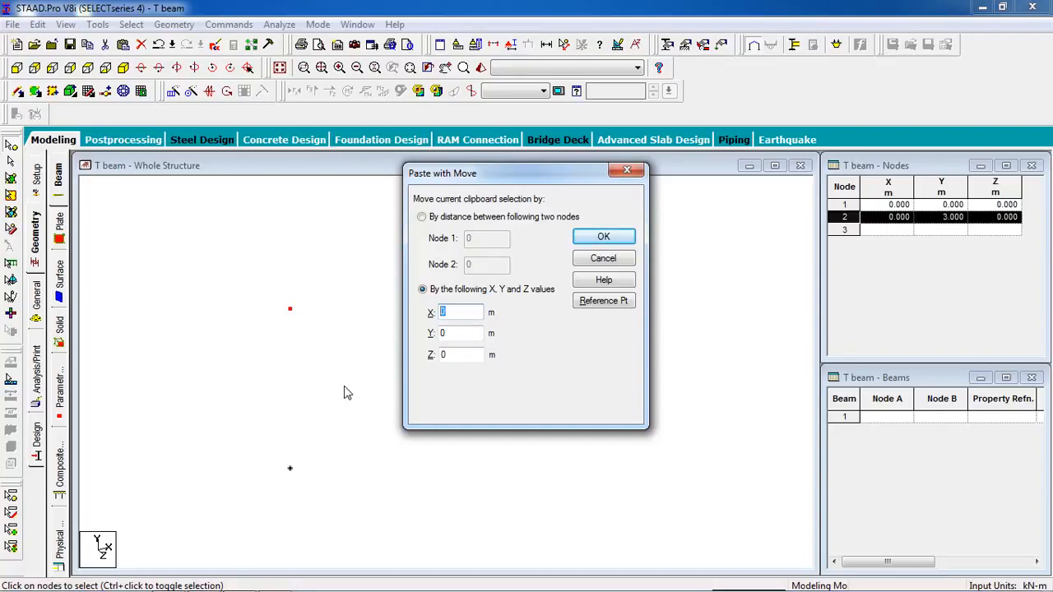
text(4)
key(Return)
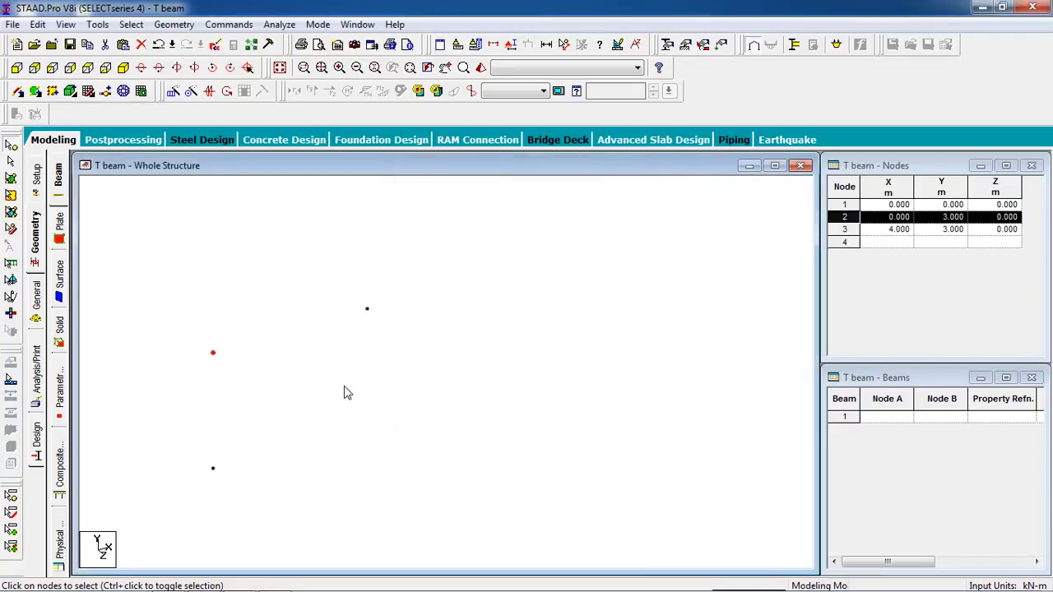
Copy the node at X 4 m, Y 3 m and paste it with a -3 m offset in Y.
click(367, 308)
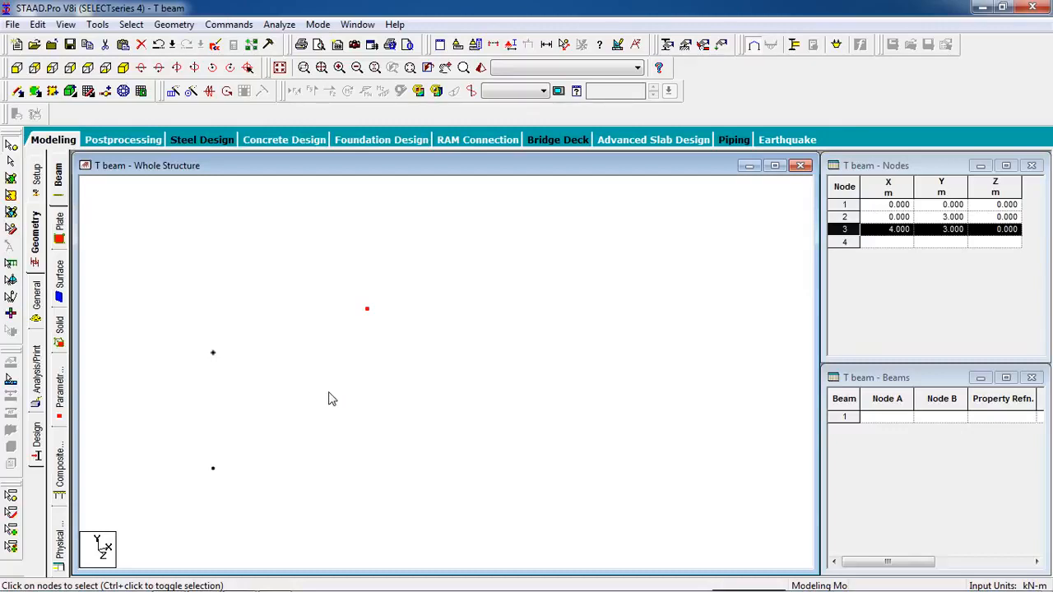
key(ctrl+v)
drag(454, 336, 413, 342)
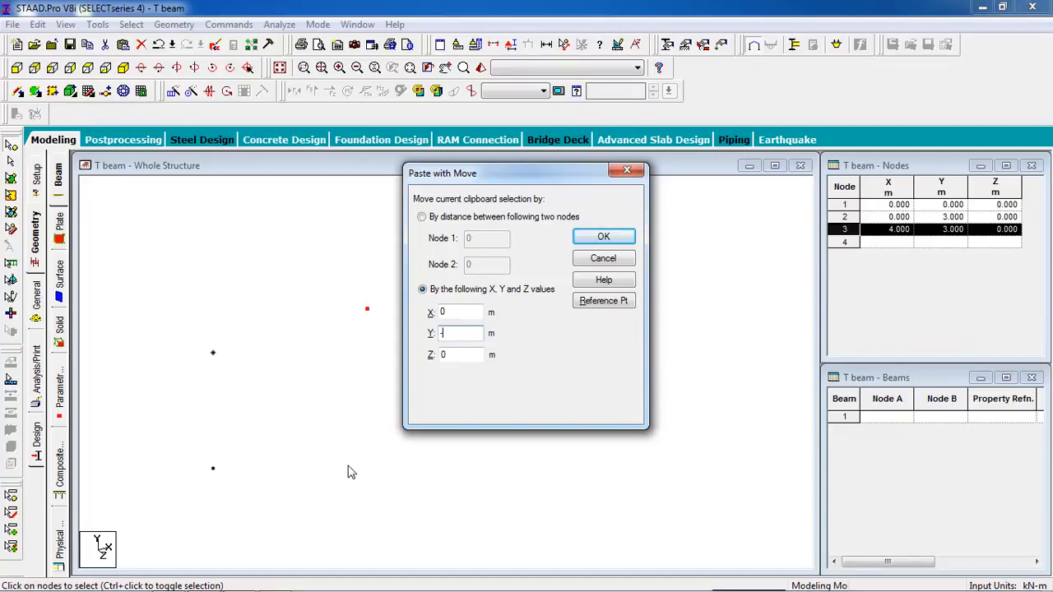
text(-3)
click(603, 237)
click(444, 461)
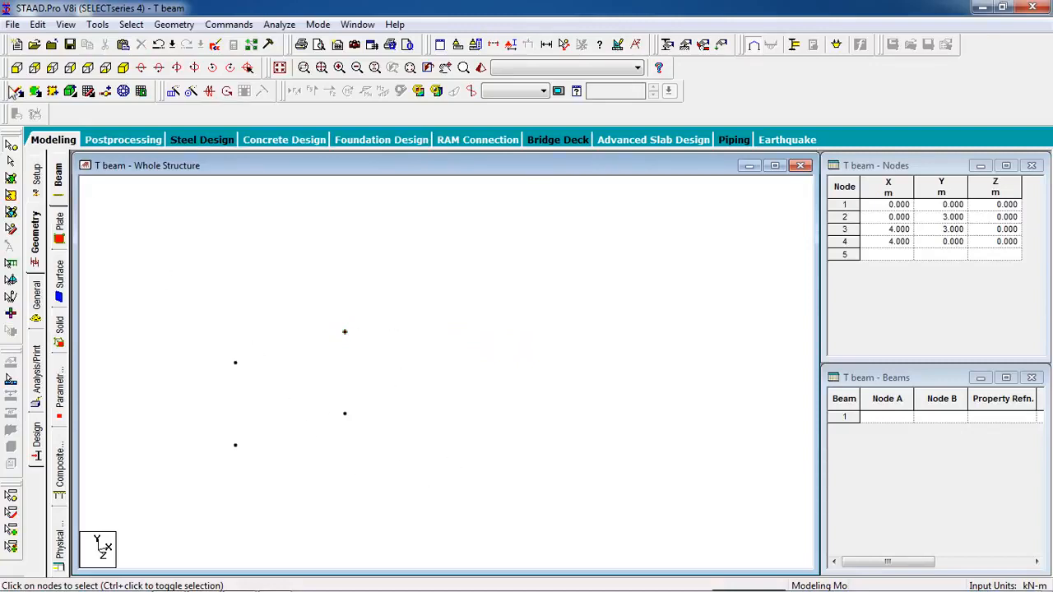
Connect the four nodes with two columns and a top beam to form a portal frame.
click(17, 90)
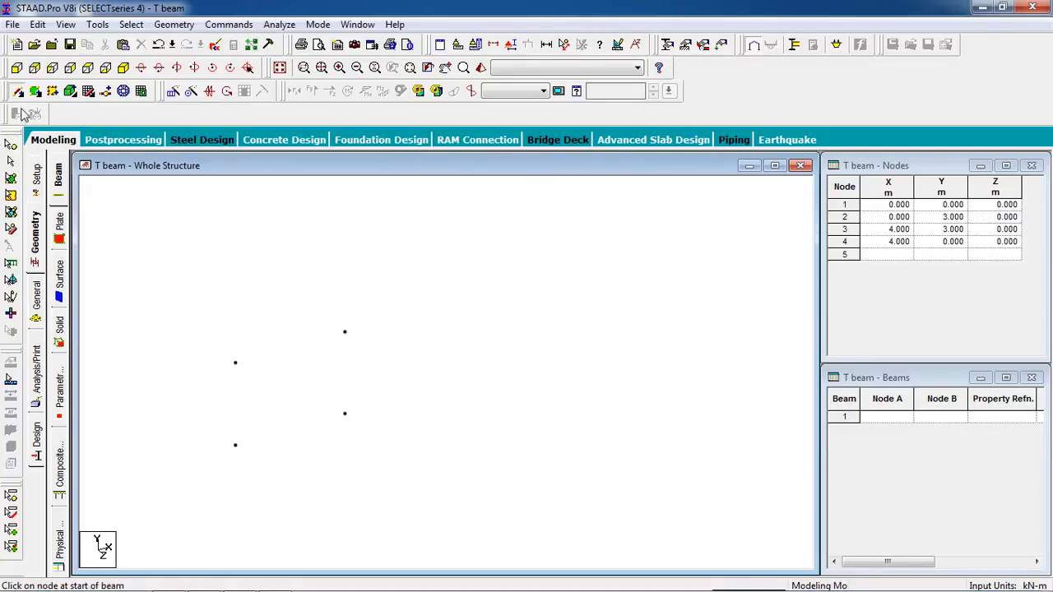
drag(235, 445, 345, 415)
middle_drag(269, 439, 322, 414)
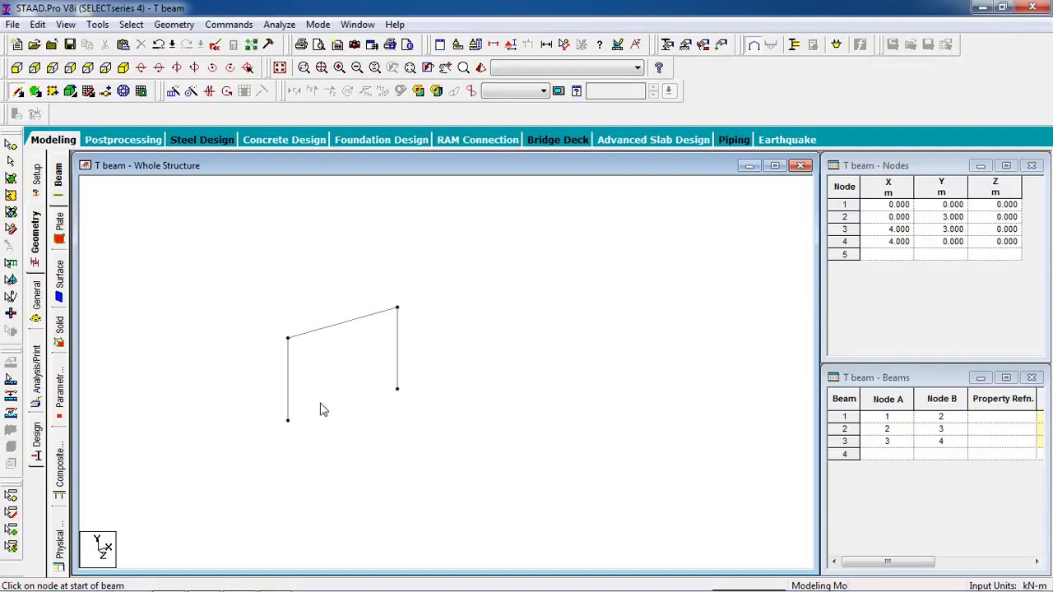
Create a fixed support definition with all six restraints.
click(12, 145)
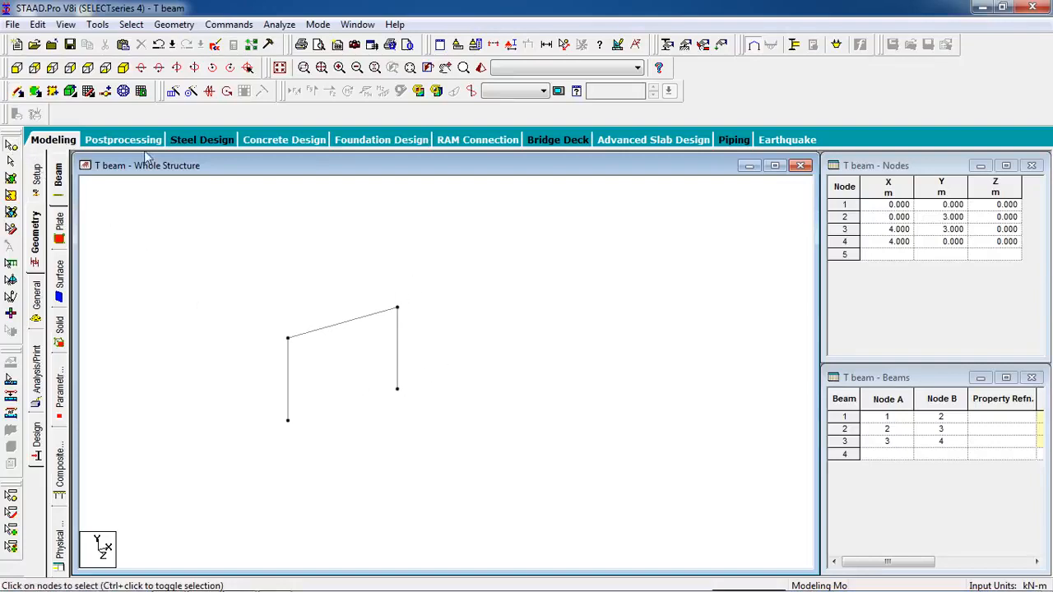
click(685, 44)
drag(112, 42, 909, 100)
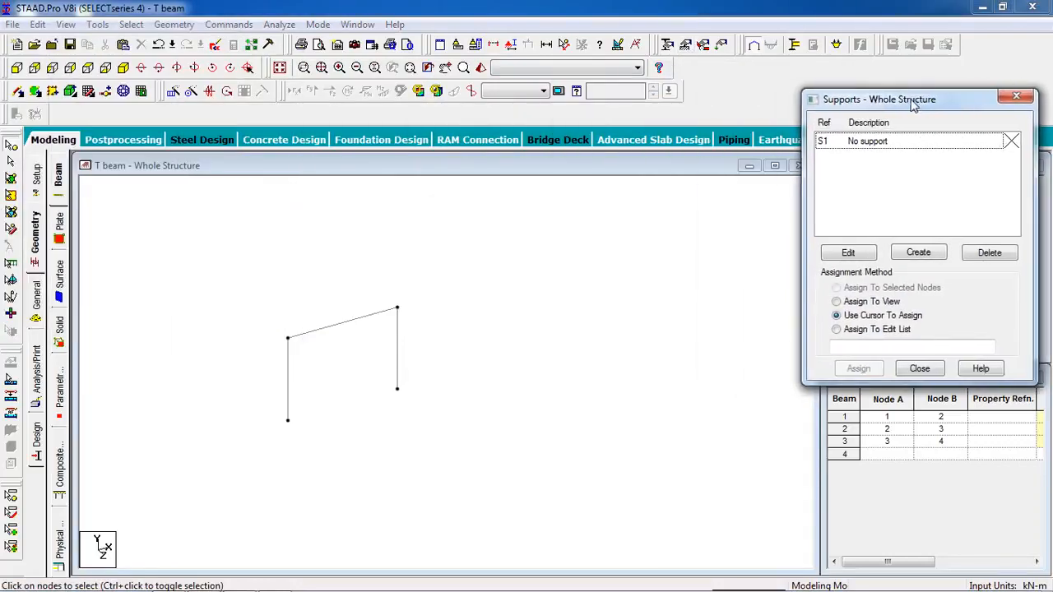
click(915, 253)
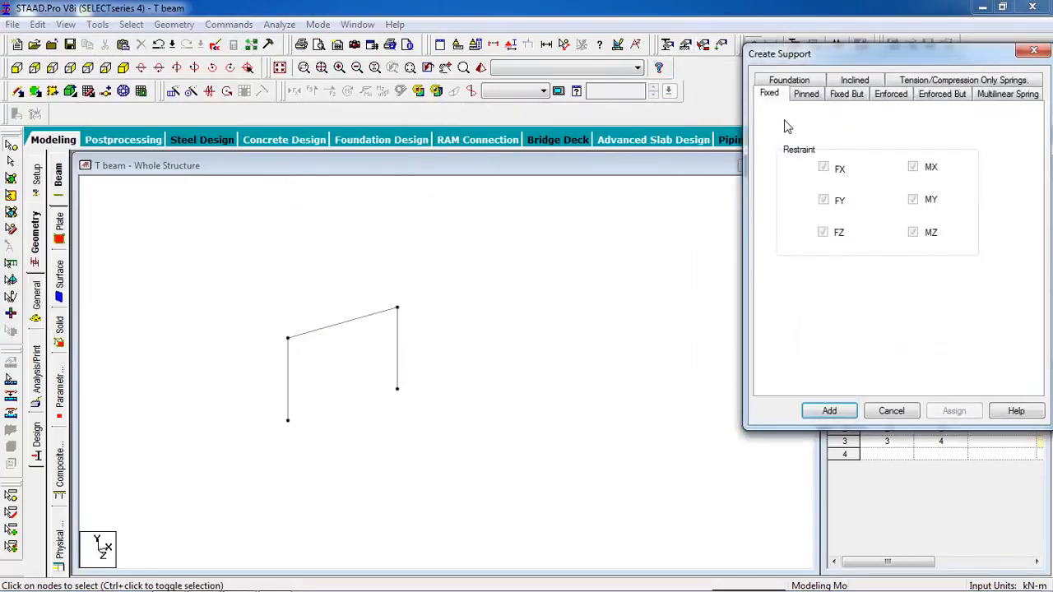
click(830, 411)
Assign the fixed support to the two column base nodes.
click(899, 159)
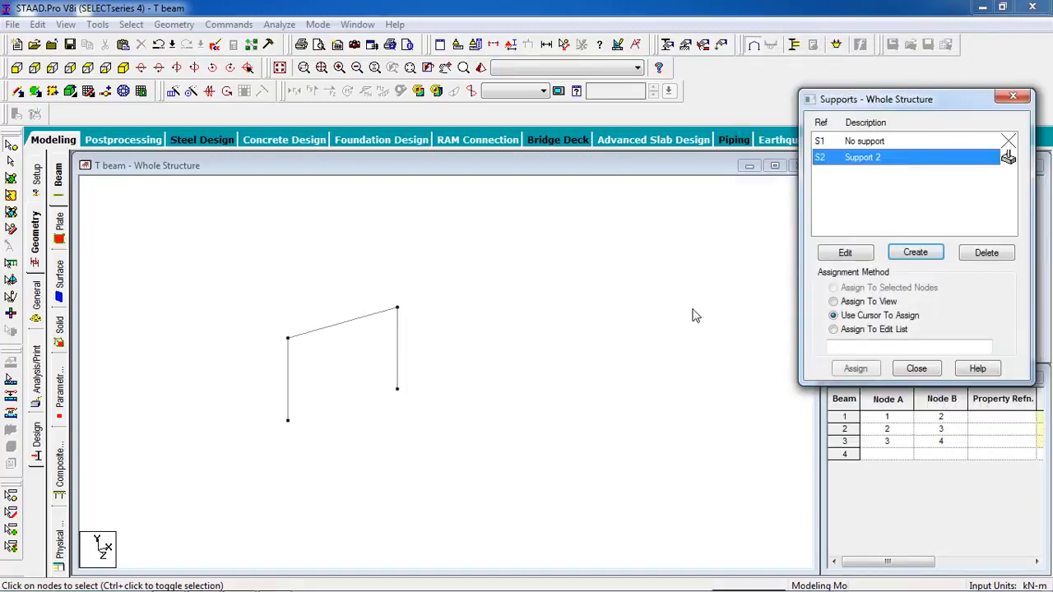
drag(455, 377, 275, 467)
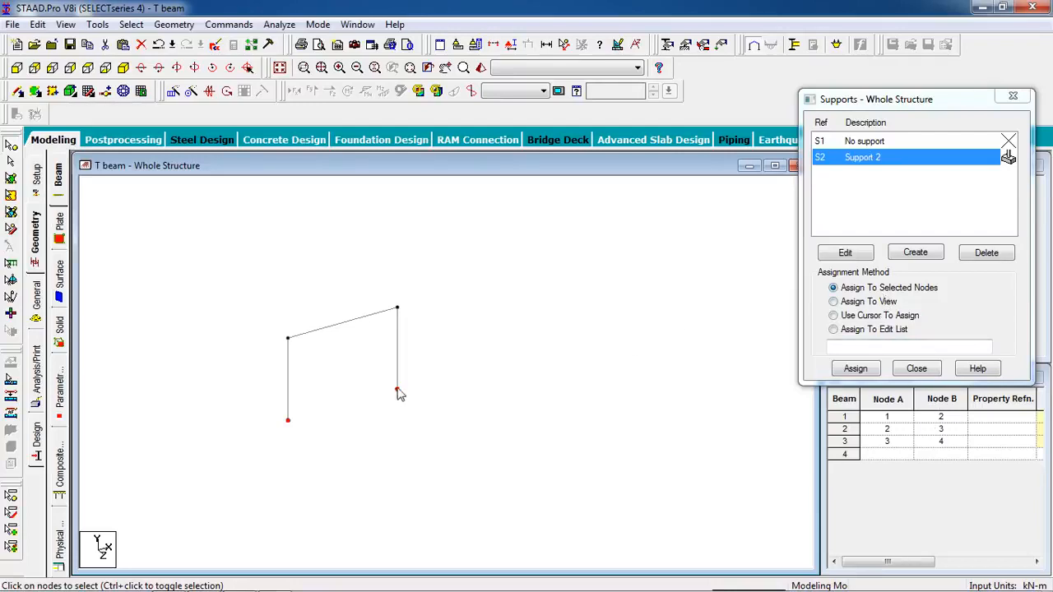
click(847, 370)
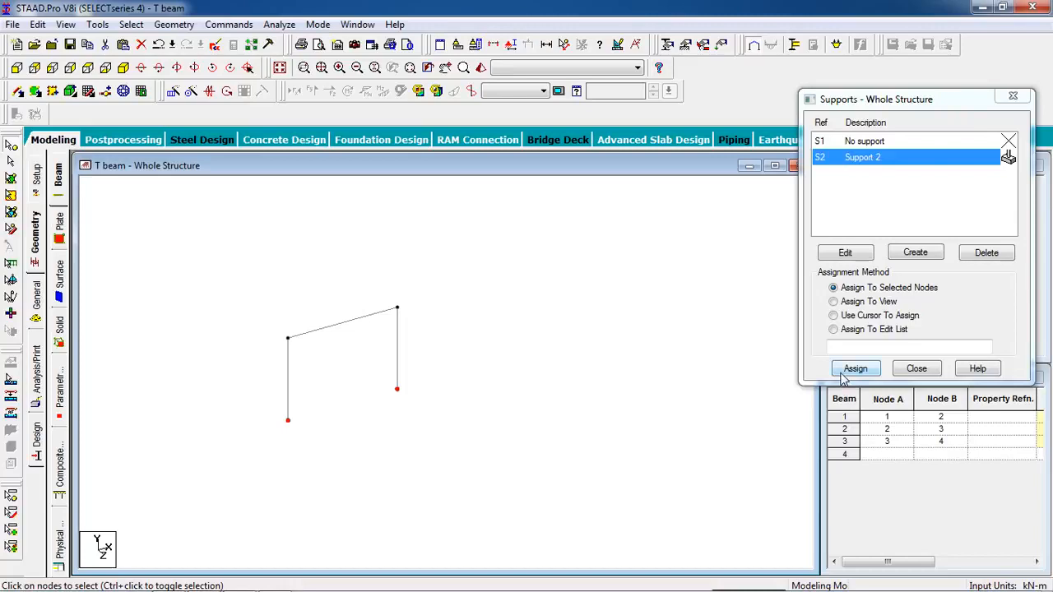
click(931, 275)
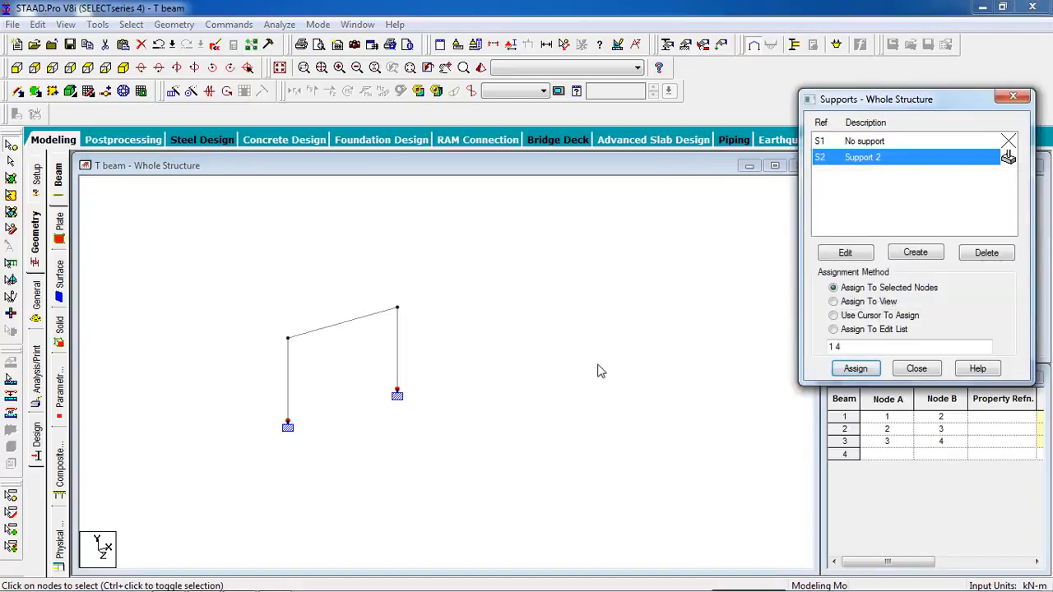
Define a rectangular concrete section with YD 0.5 m and ZD 0.5 m.
click(667, 44)
drag(99, 39, 875, 144)
click(980, 341)
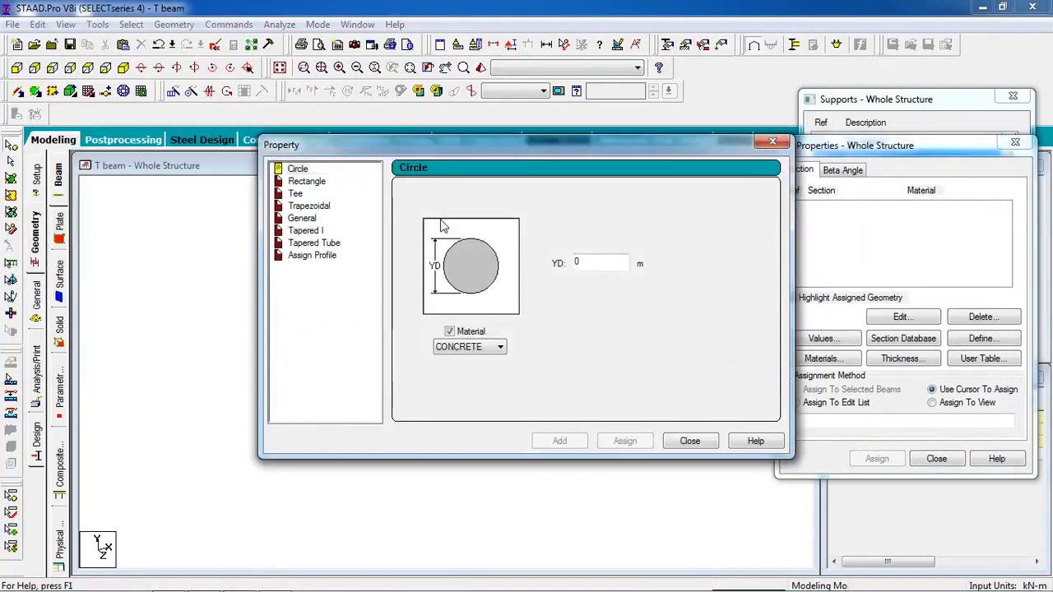
drag(435, 157, 679, 174)
click(566, 207)
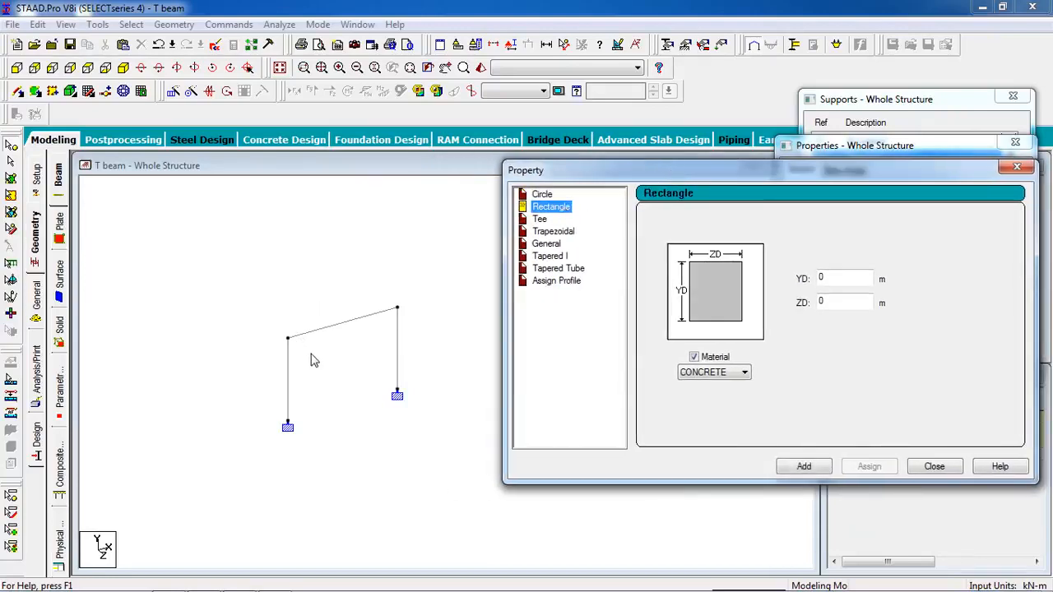
click(837, 281)
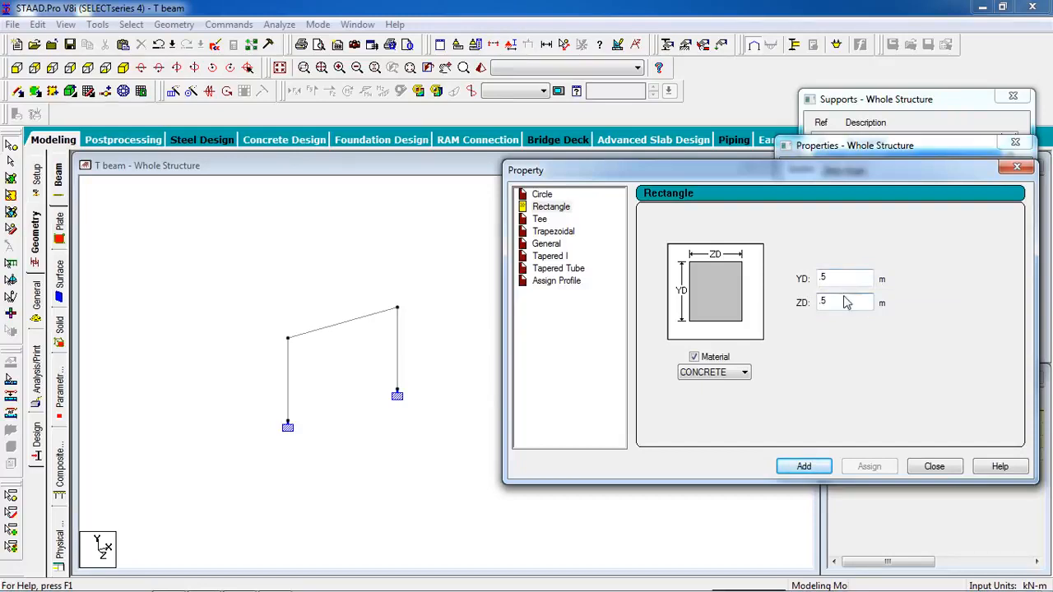
click(803, 465)
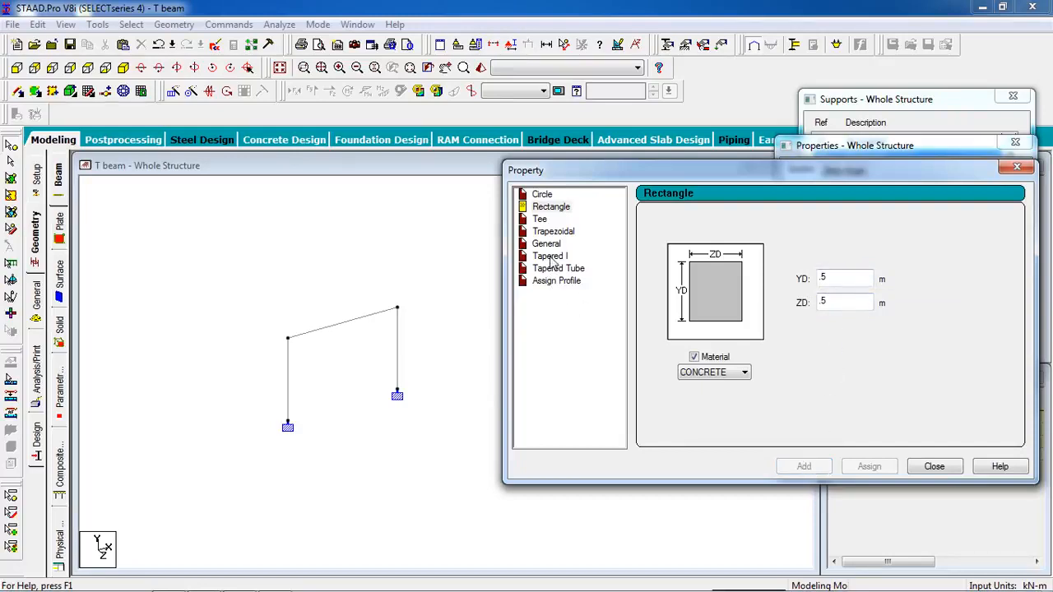
Open the Tee section definition and check the T-section dimensions in the AutoCAD drawing.
click(540, 220)
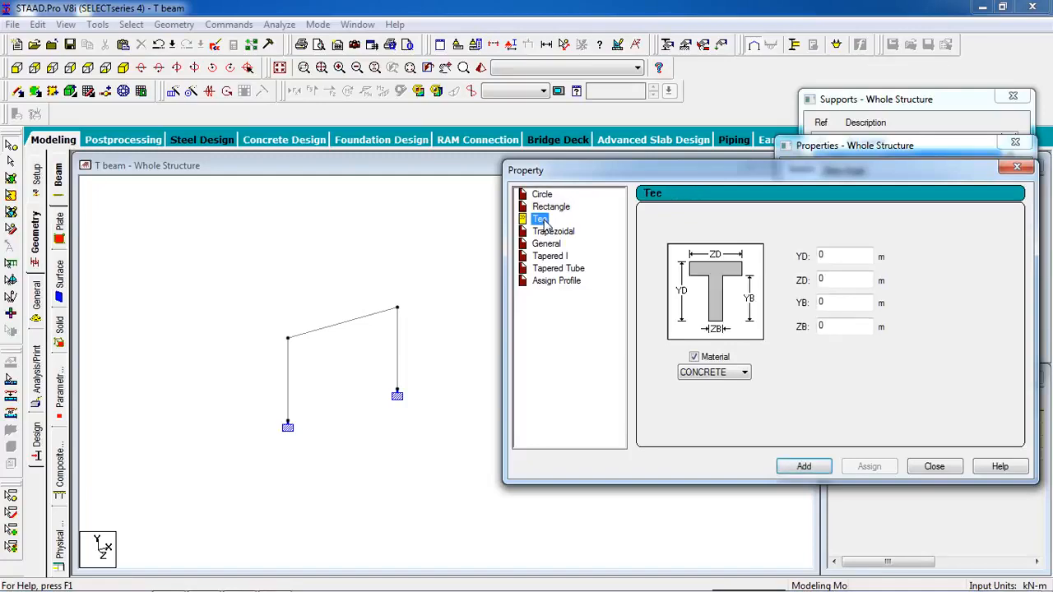
click(203, 581)
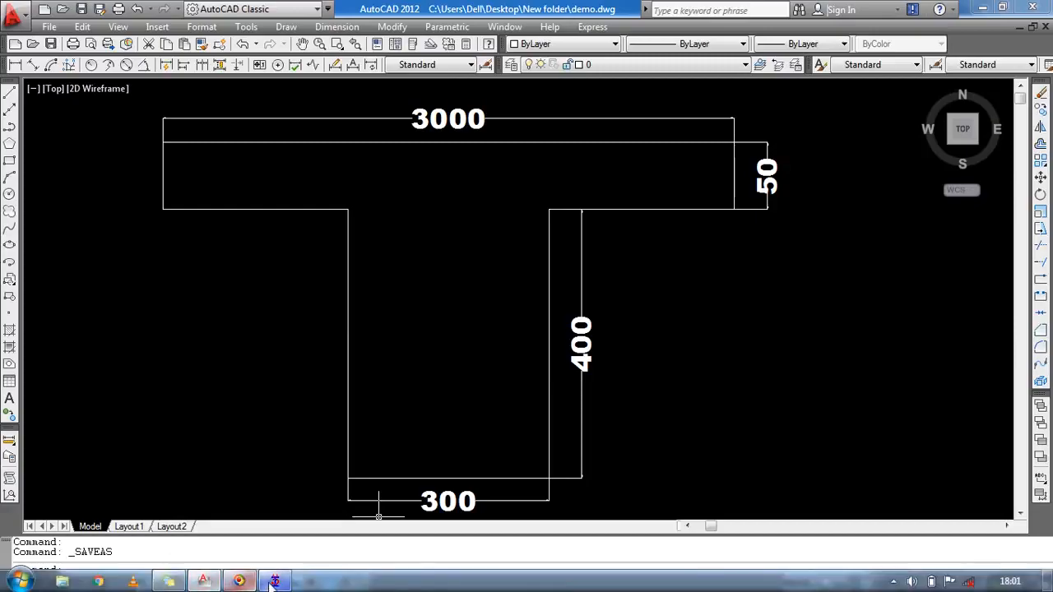
click(275, 586)
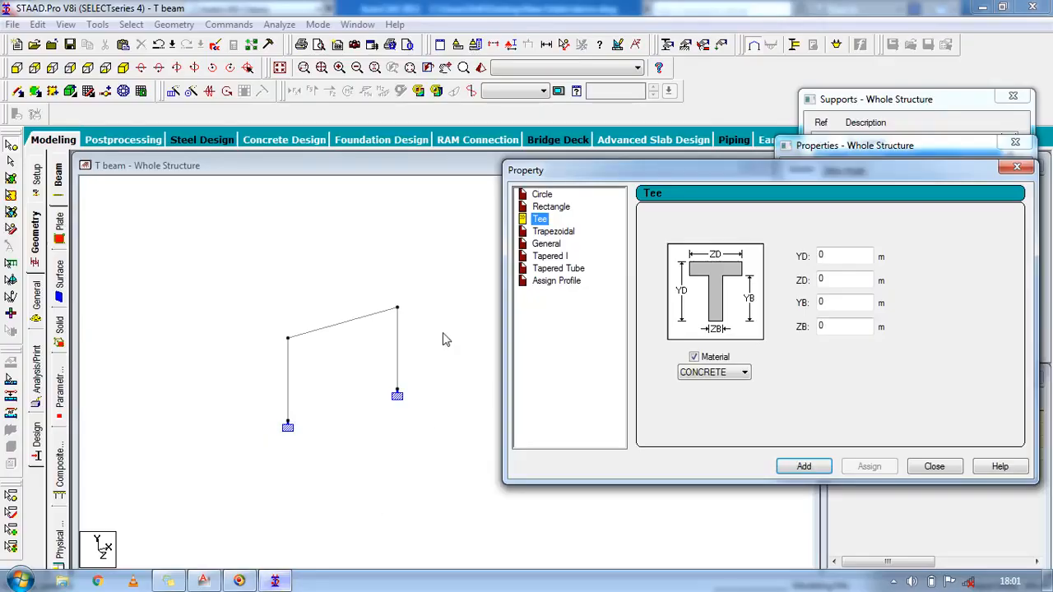
Close the section definition and rearrange the STAAD.Pro windows so the AutoCAD T-section drawing can be read beside the section properties.
click(1016, 168)
click(1001, 8)
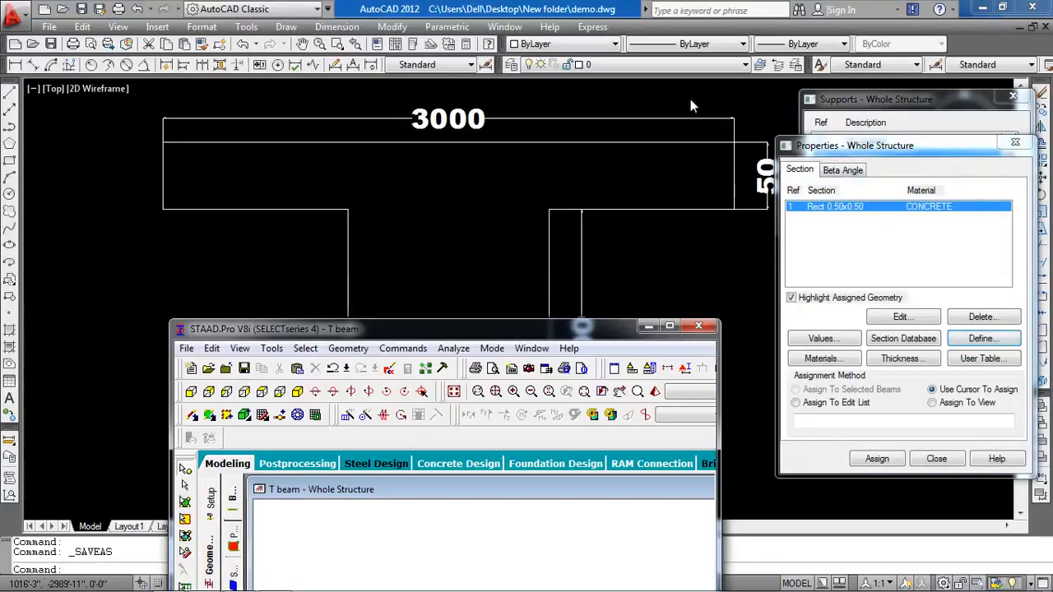
mouse_move(544, 336)
mouse_down()
mouse_move(389, 251)
mouse_move(238, 316)
mouse_move(314, 284)
mouse_move(385, 357)
mouse_move(510, 372)
mouse_up()
mouse_move(598, 378)
mouse_down()
mouse_move(609, 374)
mouse_move(465, 385)
mouse_move(202, 306)
mouse_move(192, 276)
mouse_up()
drag(866, 149, 886, 149)
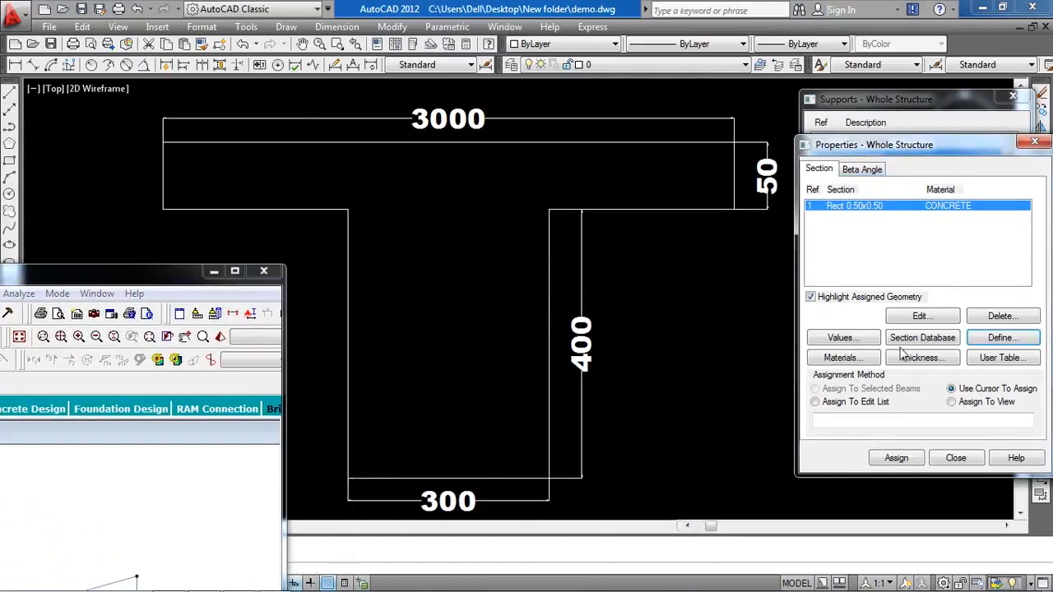
Start a concrete Tee section with flange width ZD 3 m and overall depth YD 0.45 m.
click(995, 347)
click(35, 330)
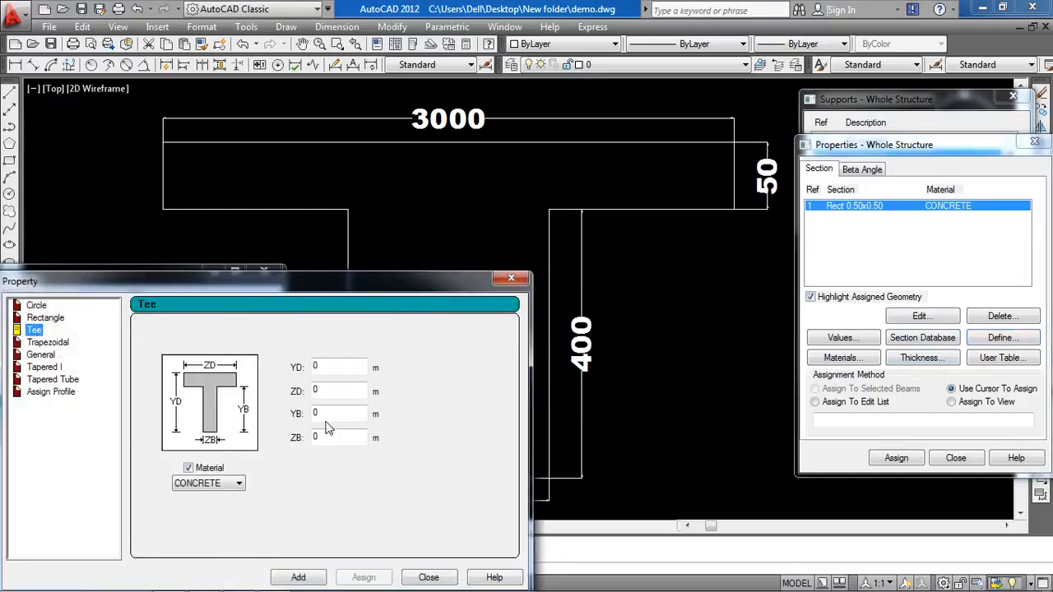
drag(257, 295, 290, 227)
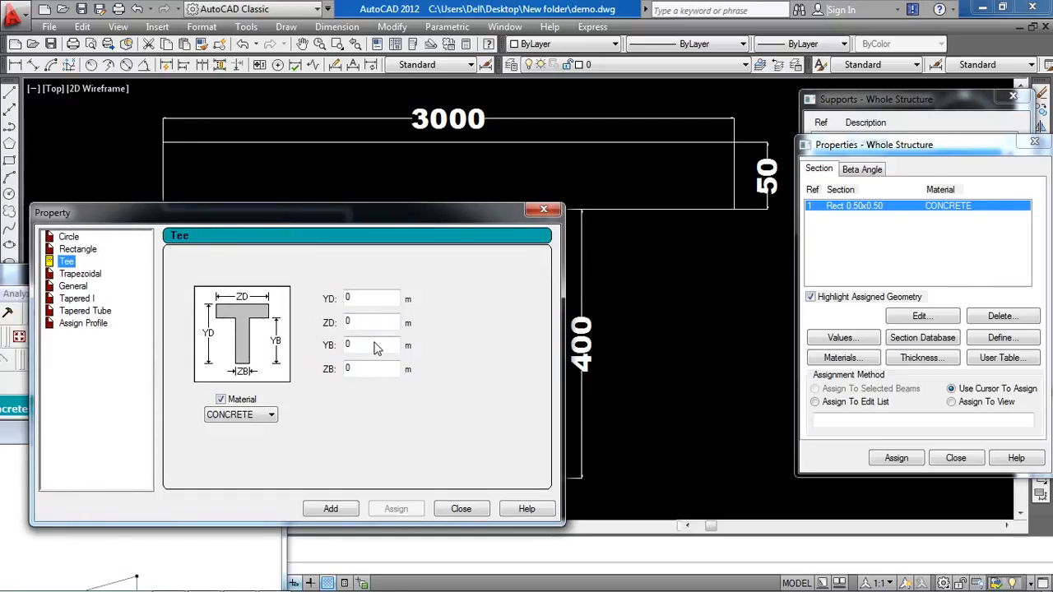
click(355, 324)
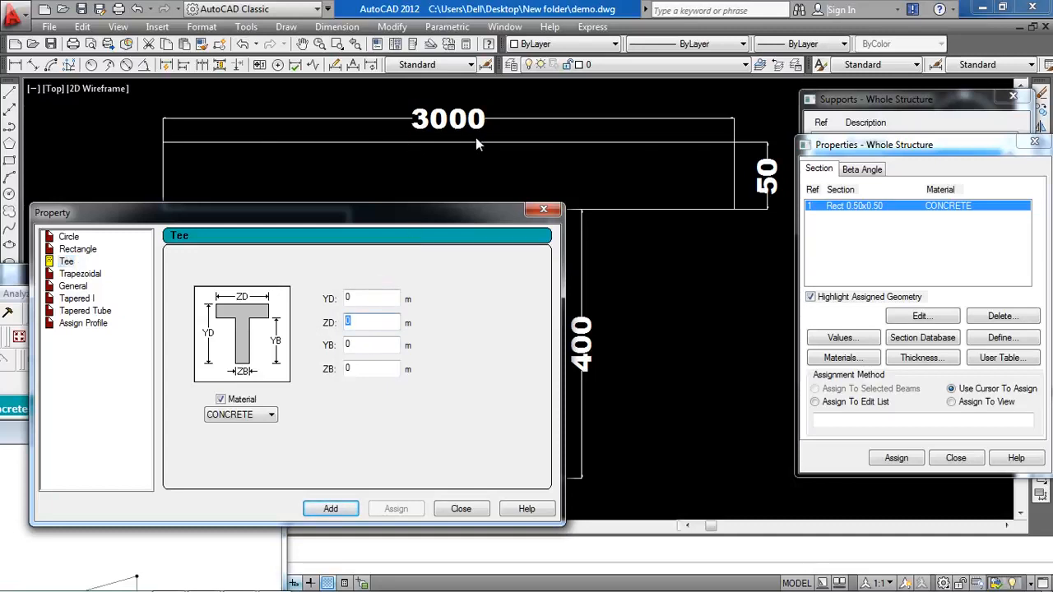
text(3)
drag(470, 222, 403, 203)
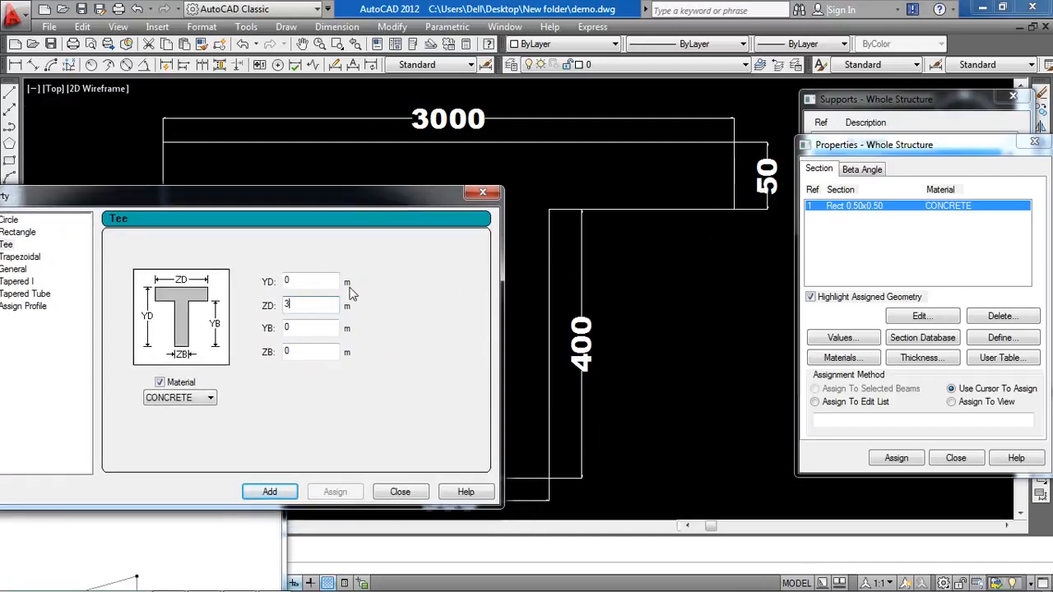
drag(328, 283, 269, 280)
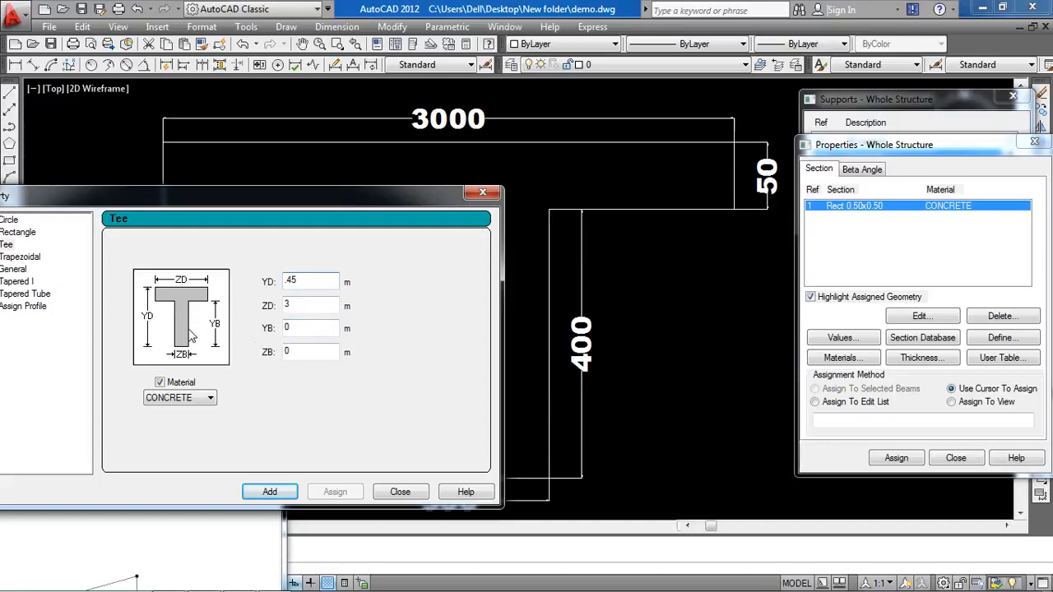
Set the Tee's web depth YB to 0.4 m and web width ZB to 0.3 m, and add the section.
double_click(285, 329)
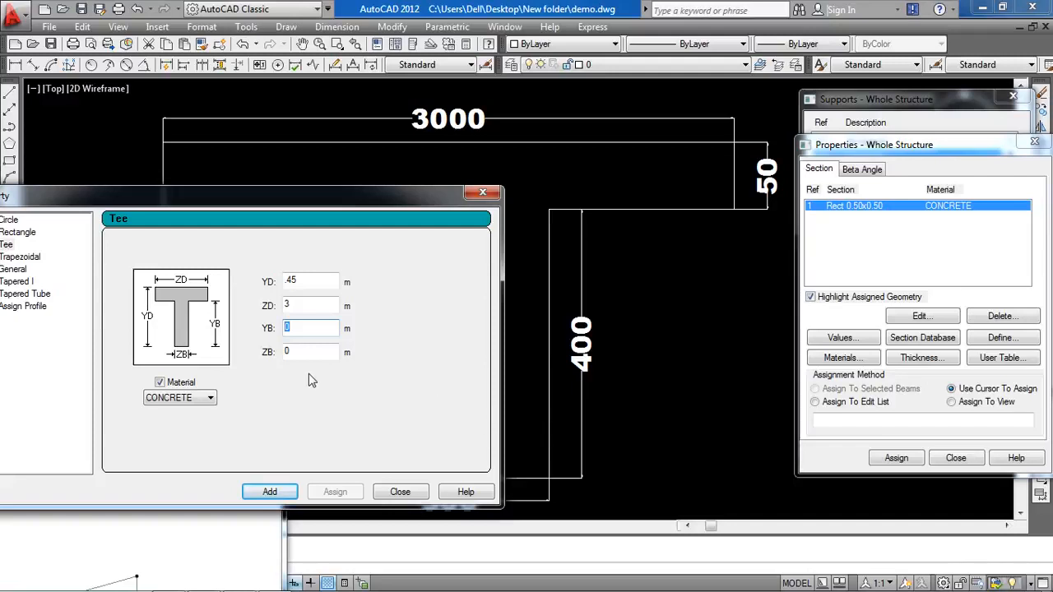
text(.4)
key(Tab)
drag(313, 200, 738, 132)
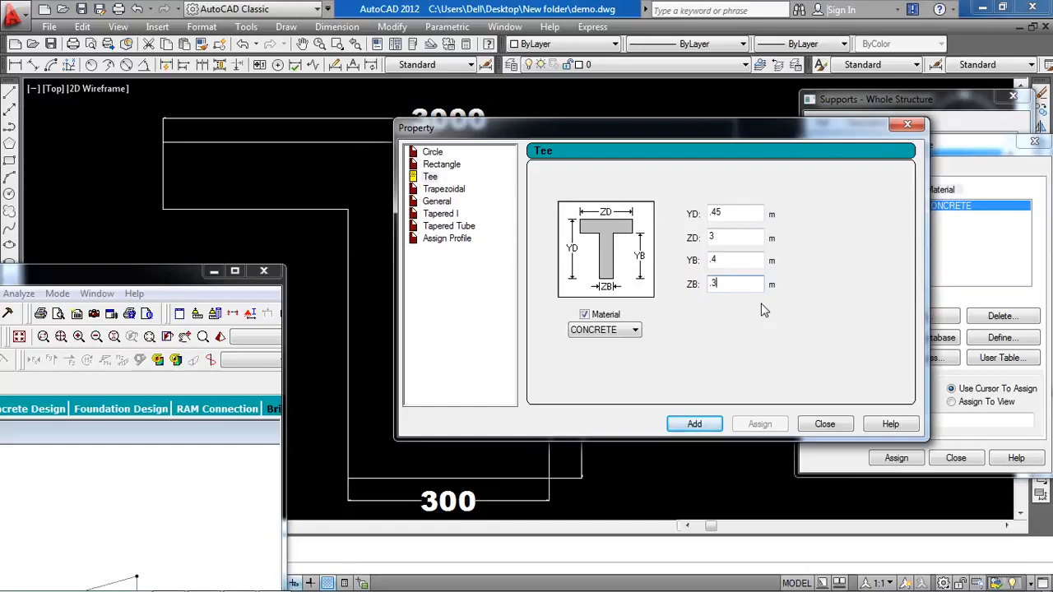
drag(732, 137, 754, 170)
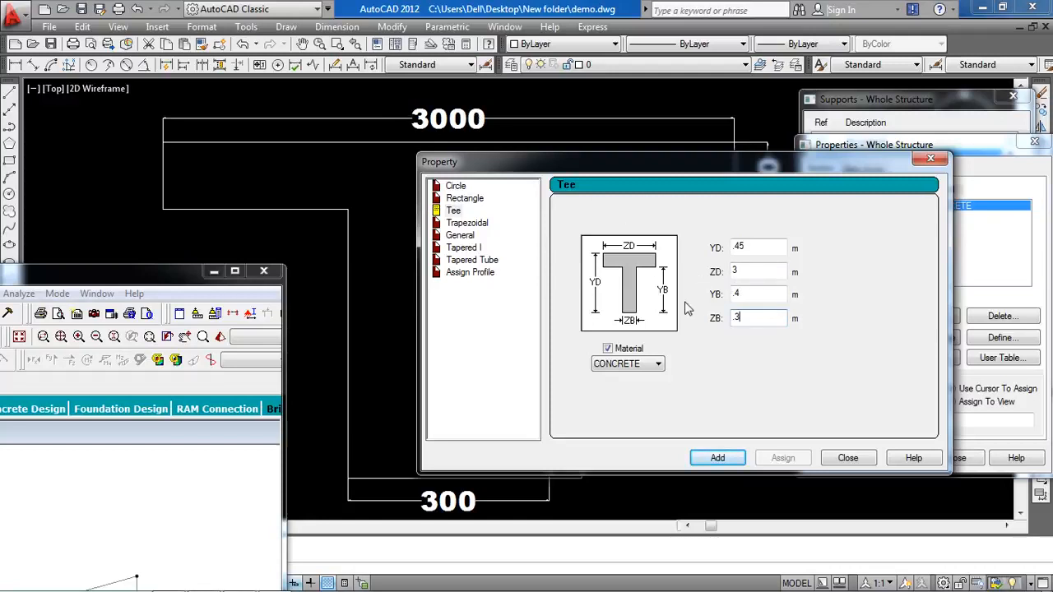
mouse_move(646, 173)
mouse_down()
mouse_move(165, 145)
mouse_move(203, 146)
mouse_up()
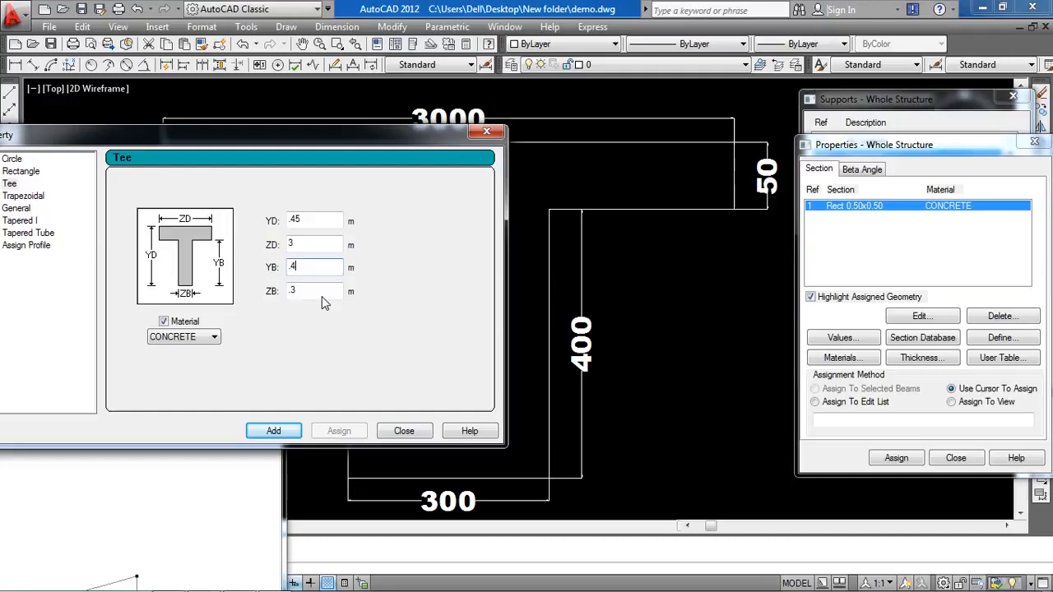
click(274, 431)
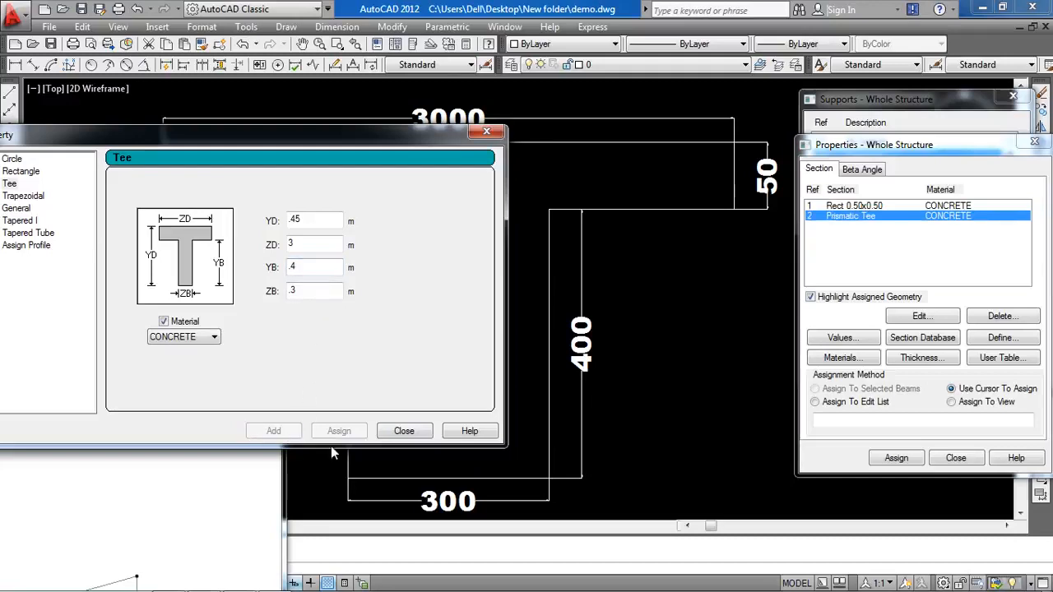
click(398, 432)
Maximize the STAAD.Pro window and assign the Rect 0.50x0.50 section to both columns.
click(239, 268)
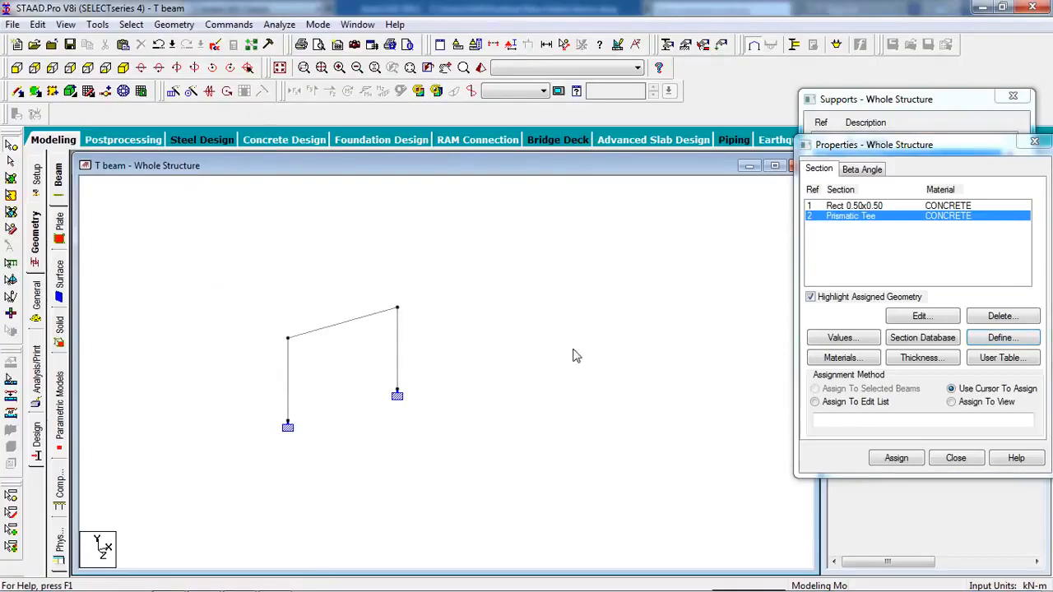
drag(850, 145, 822, 168)
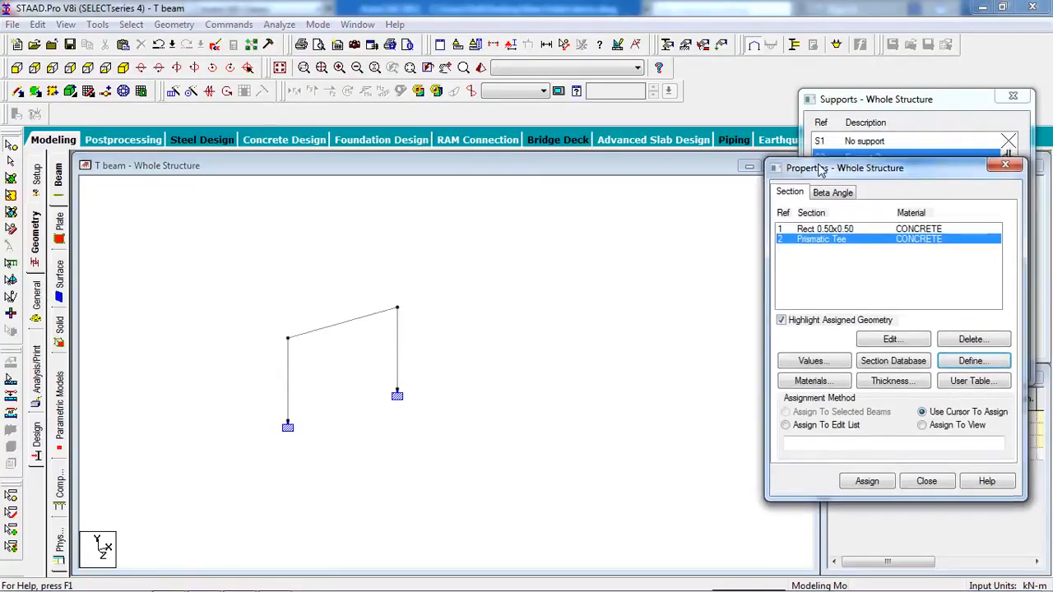
click(833, 230)
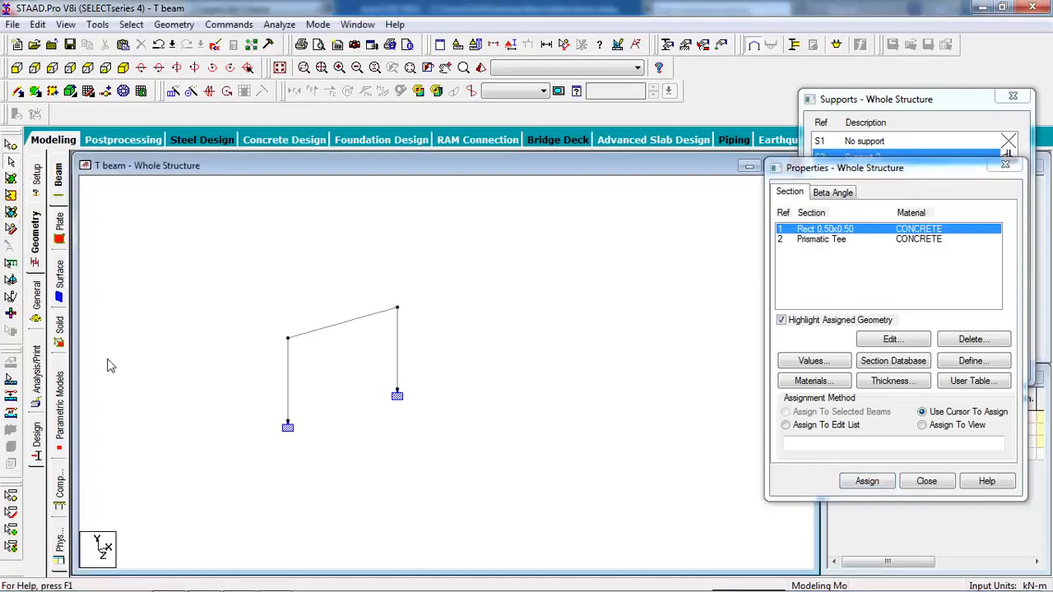
click(288, 404)
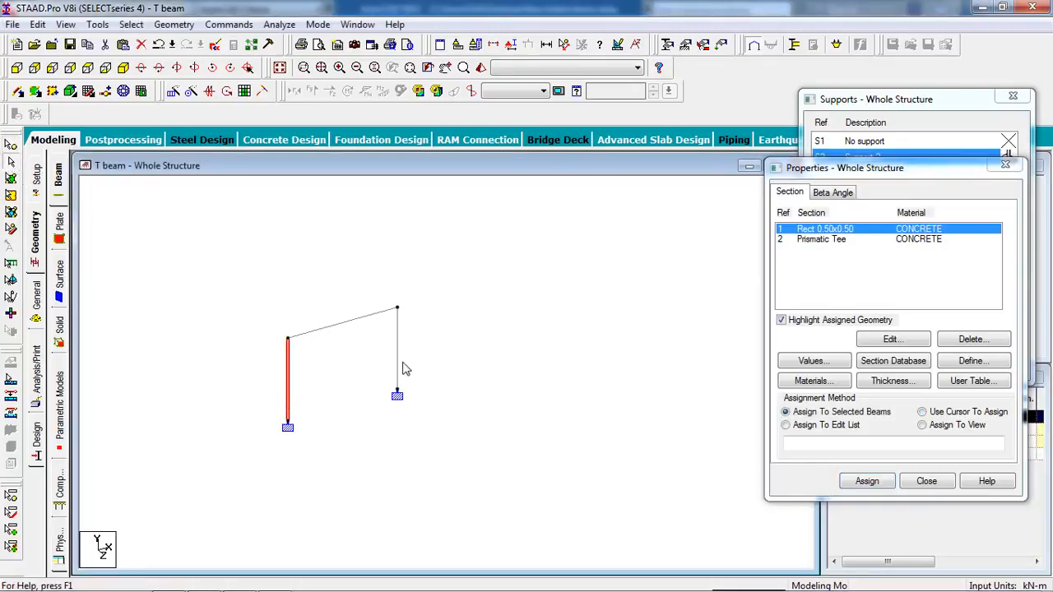
ctrl+click(397, 362)
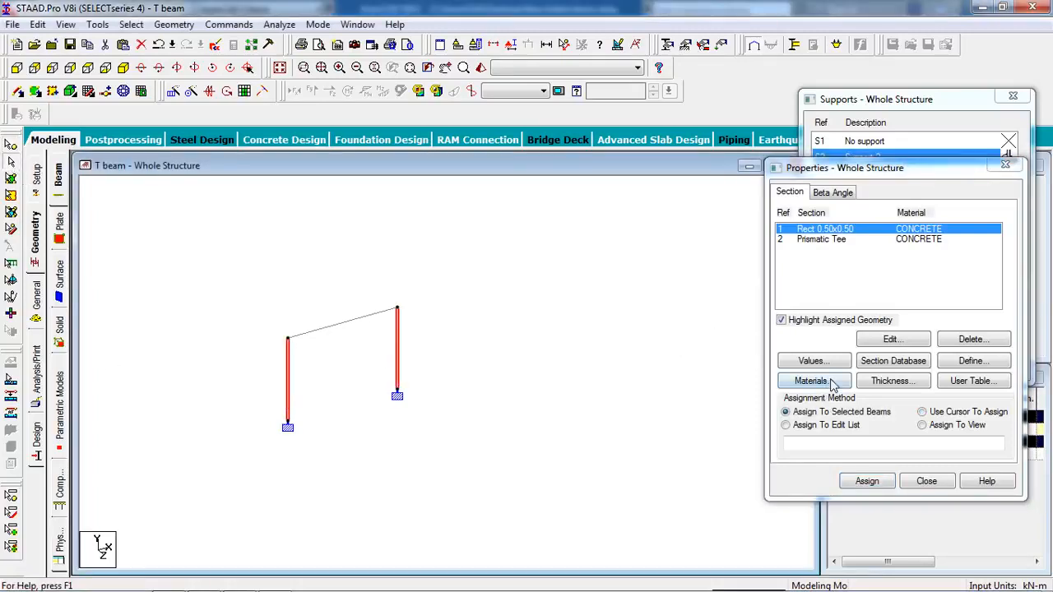
click(866, 480)
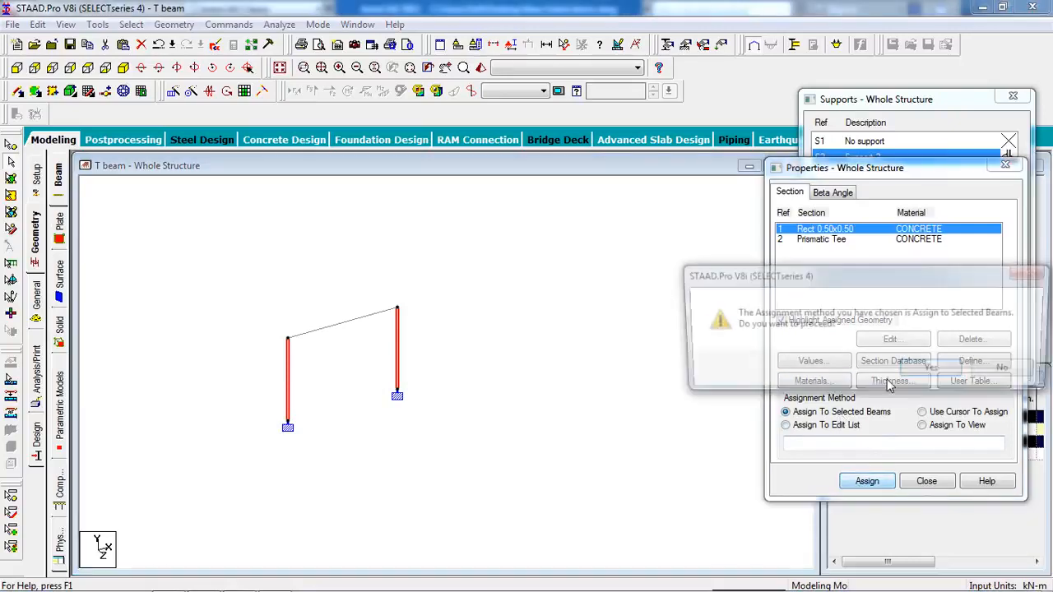
click(923, 375)
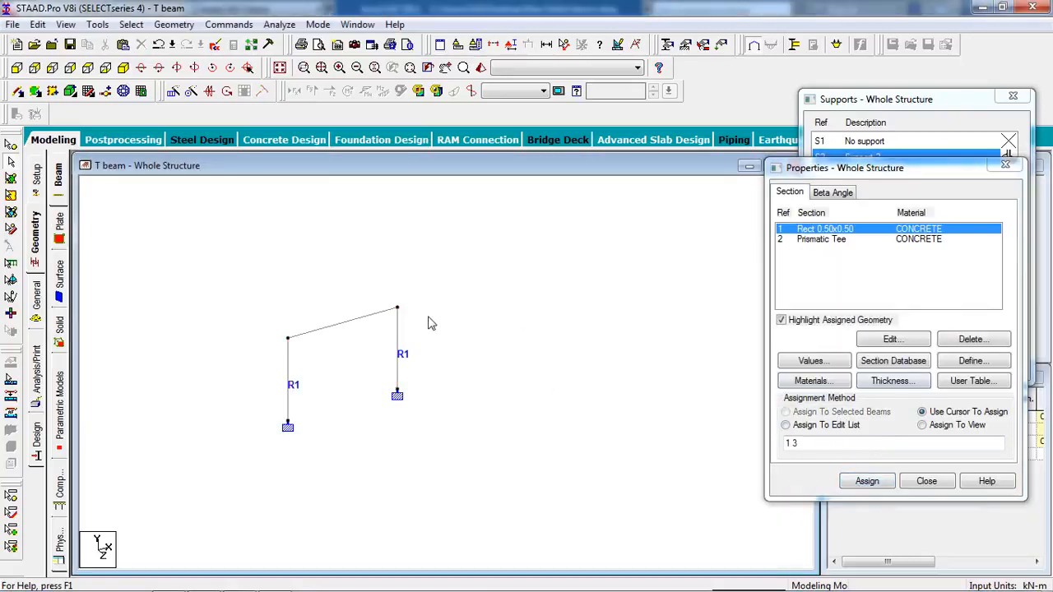
Assign the Prismatic Tee section to the selected top beam of the frame.
click(332, 330)
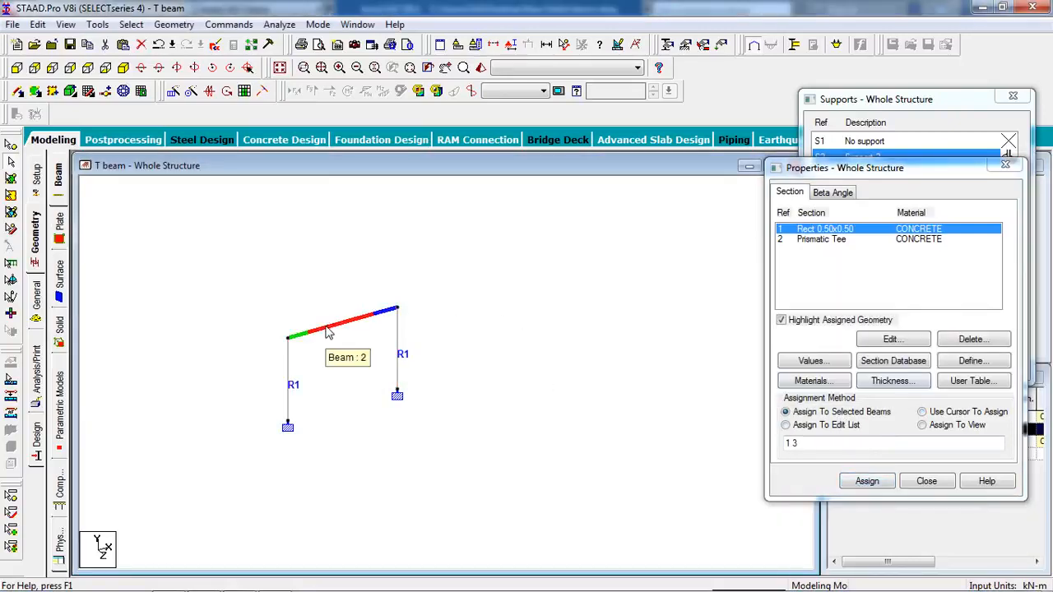
click(876, 239)
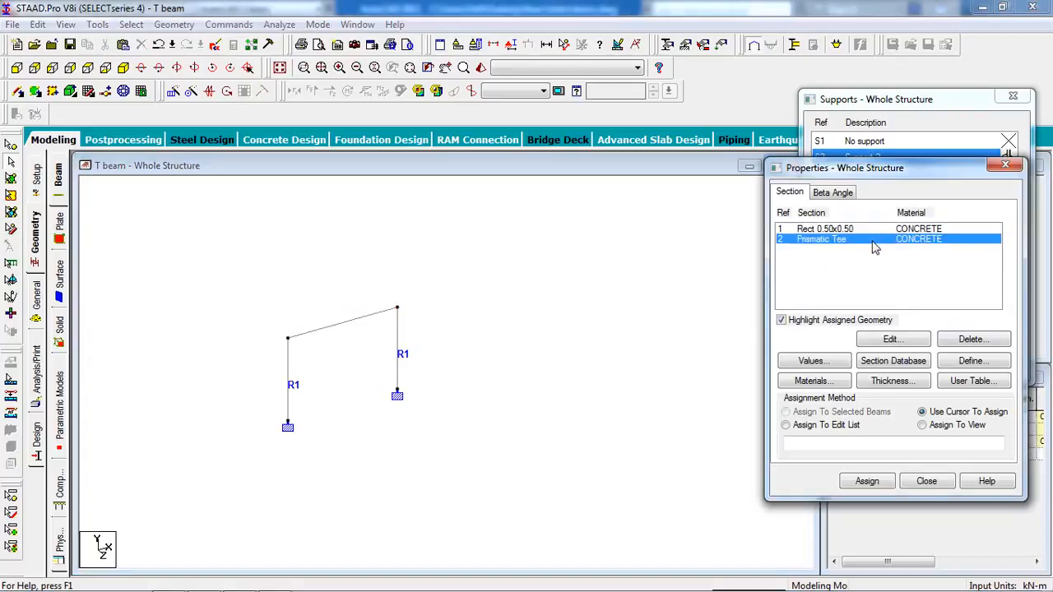
click(360, 327)
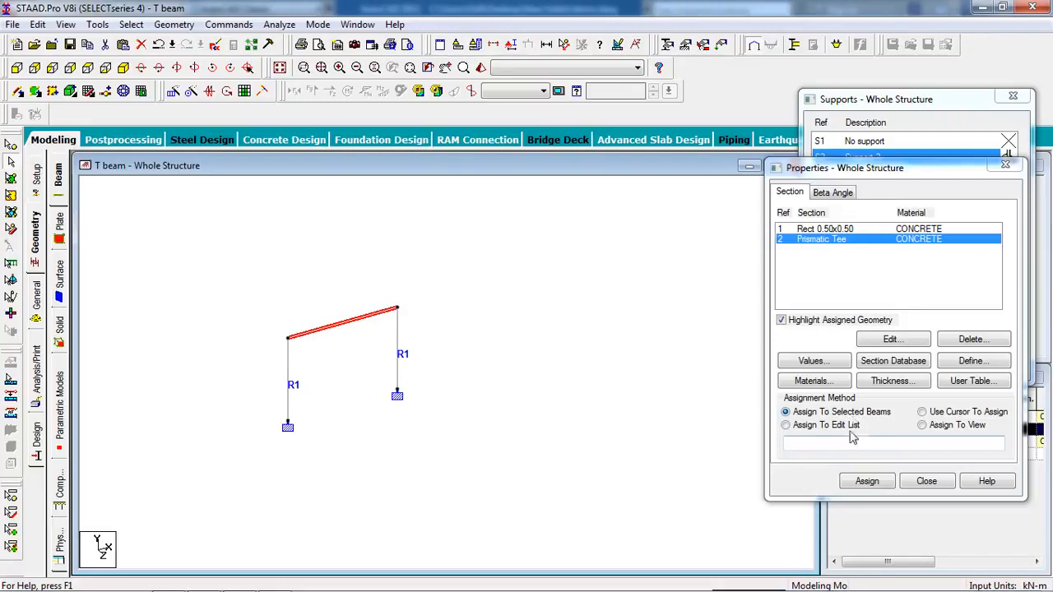
click(888, 484)
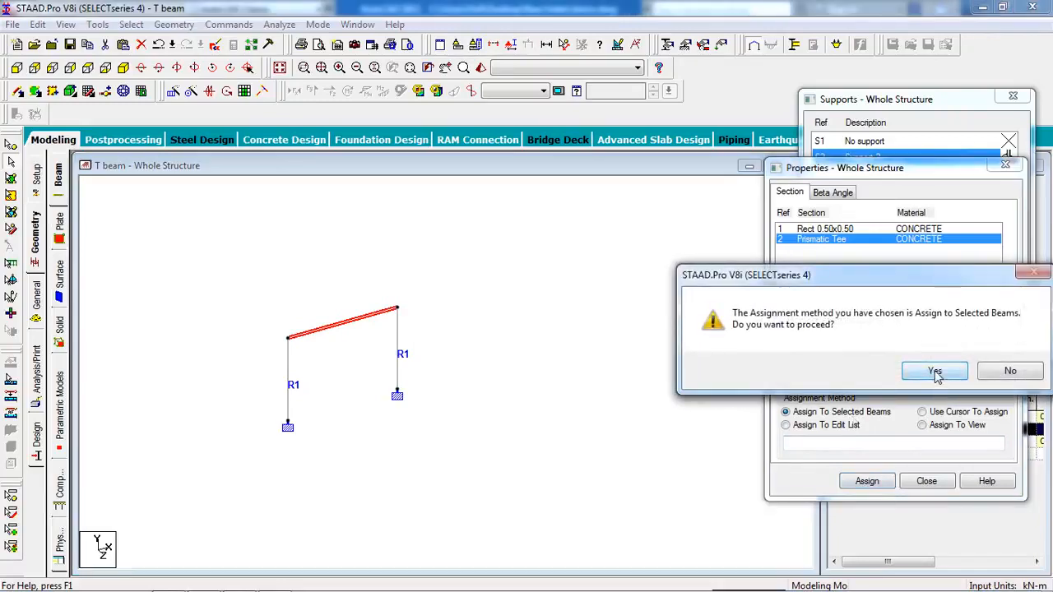
click(936, 372)
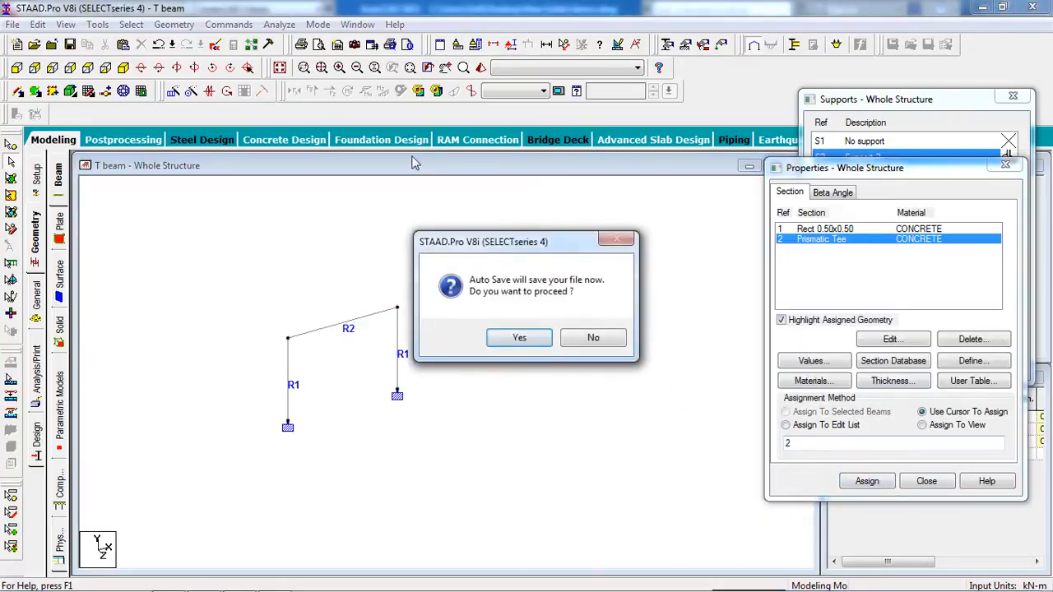
click(566, 341)
Inspect the whole frame's assigned sections from several angles in a 3D rendered view.
click(482, 69)
drag(469, 323, 275, 234)
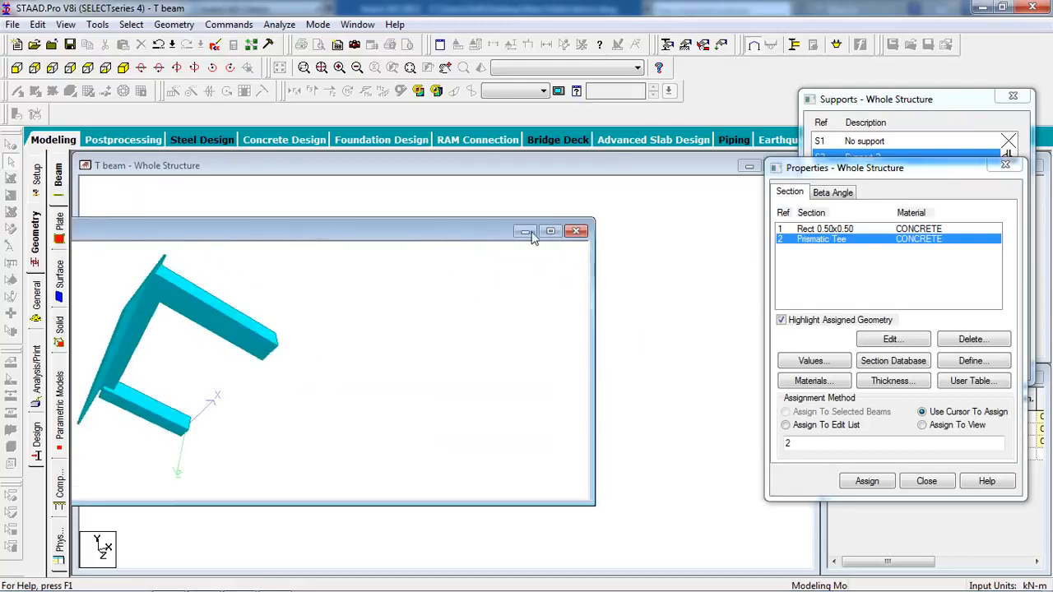
click(577, 233)
Render only the top beam in 3D and rotate it to examine its T-shaped cross-section.
click(311, 333)
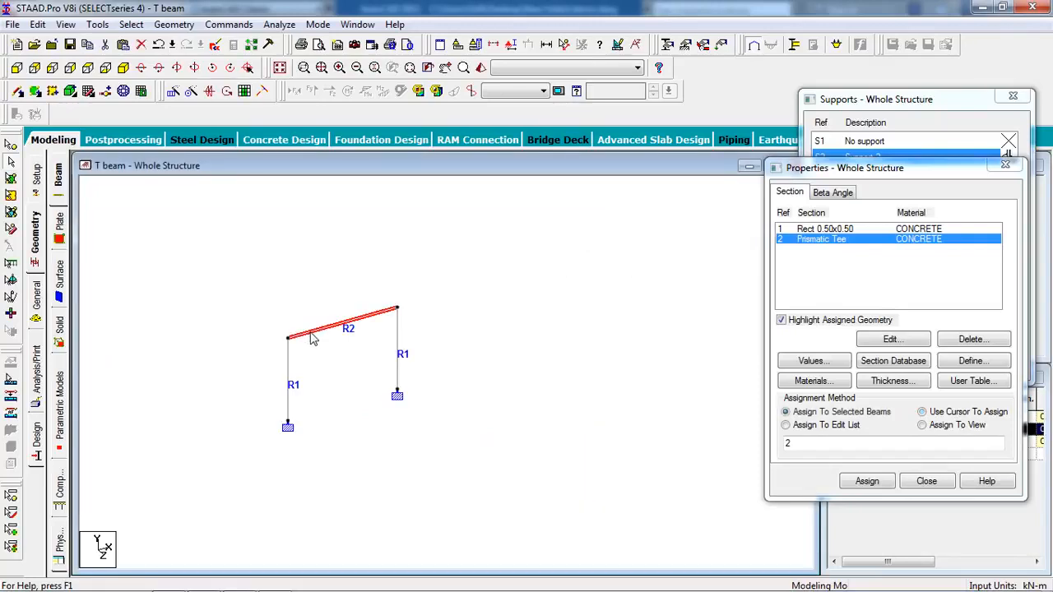
click(481, 70)
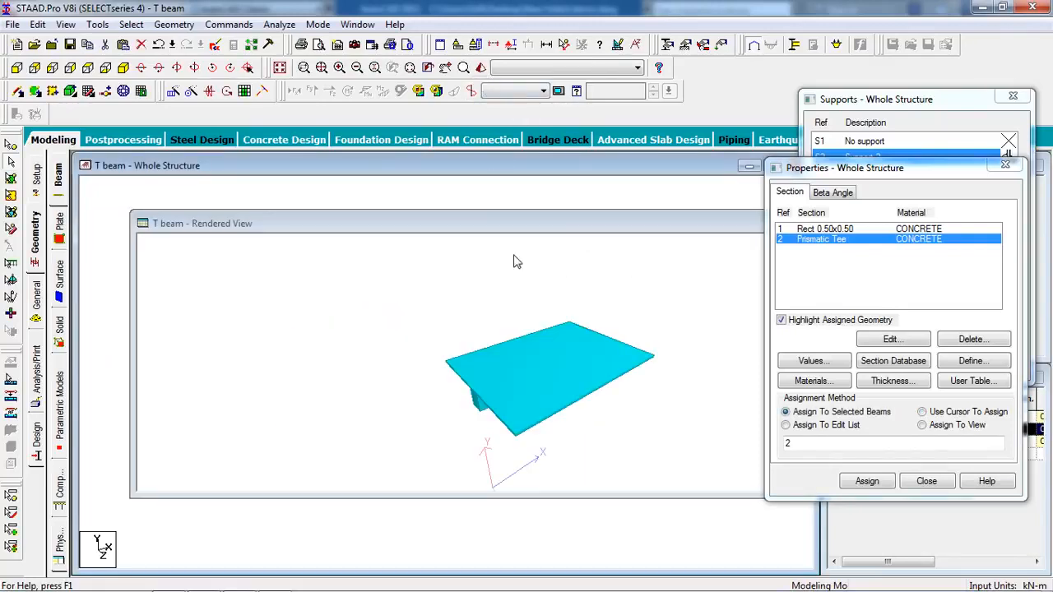
mouse_move(525, 394)
mouse_down()
mouse_move(632, 361)
mouse_move(642, 372)
mouse_move(689, 362)
mouse_move(606, 476)
mouse_move(617, 381)
mouse_move(571, 400)
mouse_move(543, 386)
mouse_up()
drag(741, 223, 468, 236)
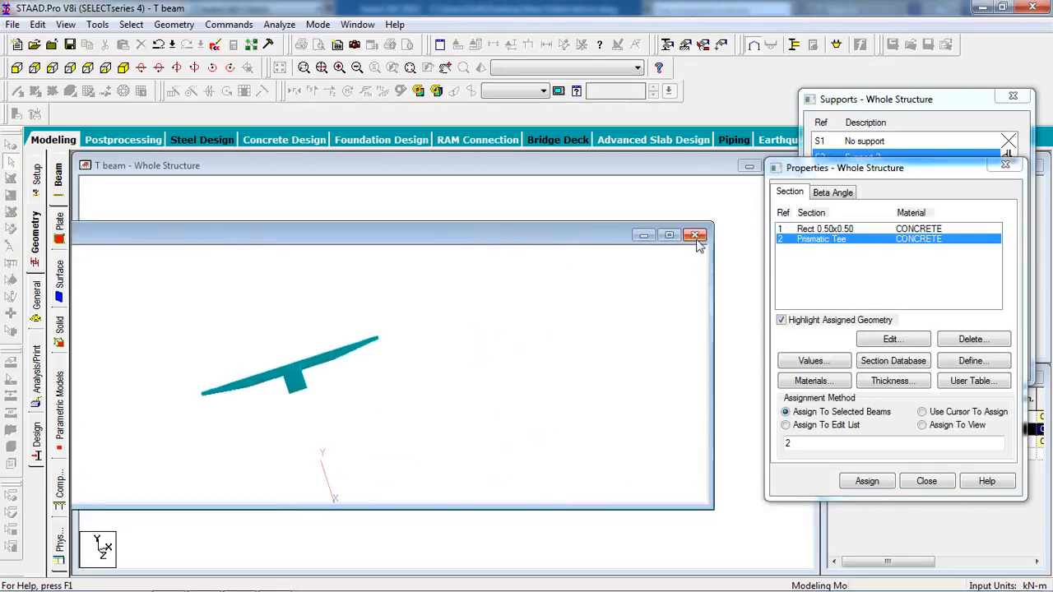
click(694, 238)
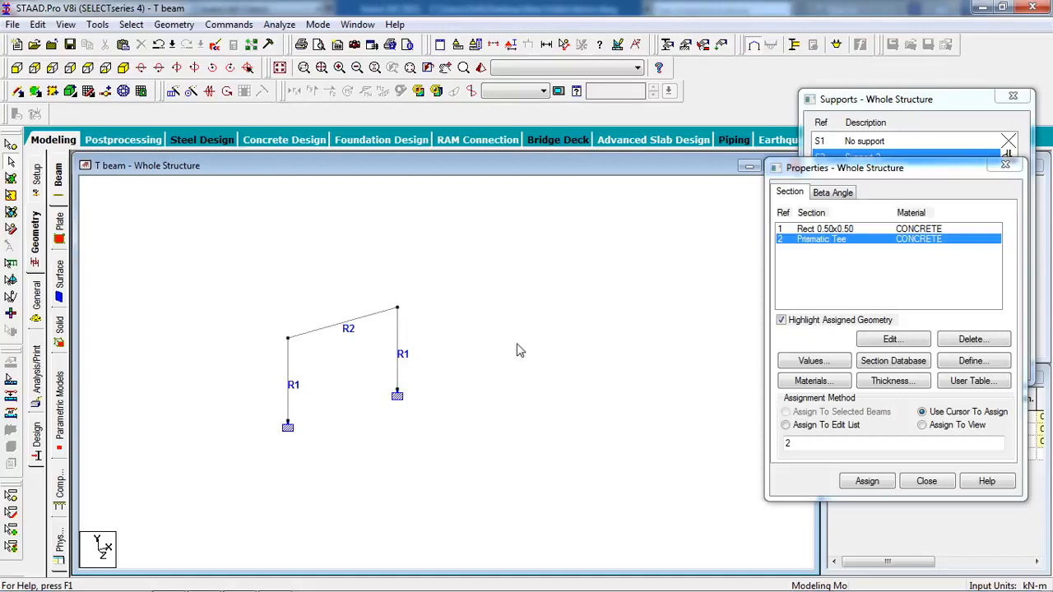
Create primary load case 1 with loading type Dead and title Dead.
click(722, 46)
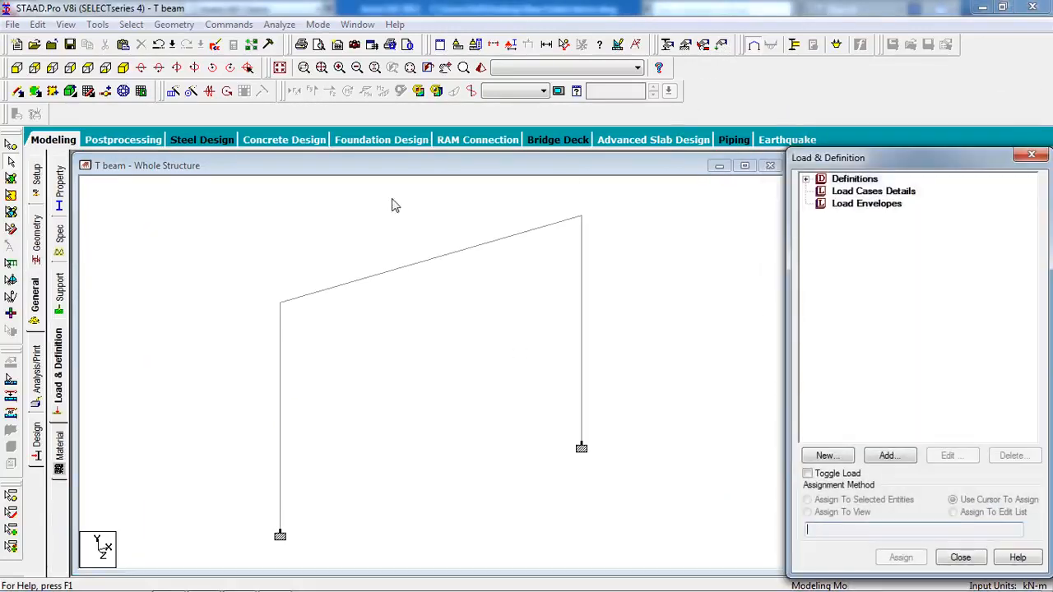
click(848, 194)
click(891, 457)
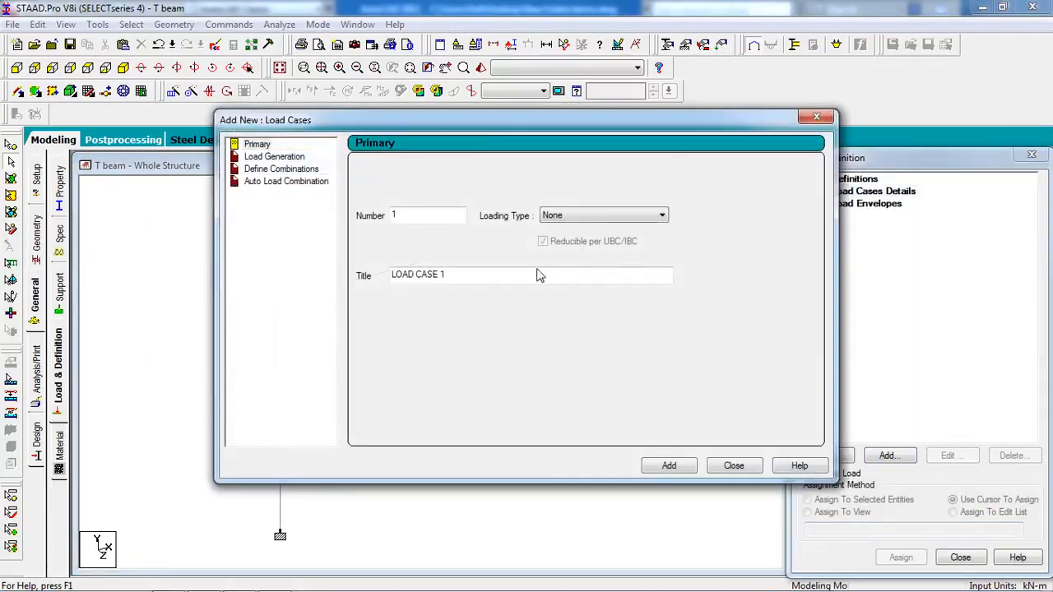
click(578, 216)
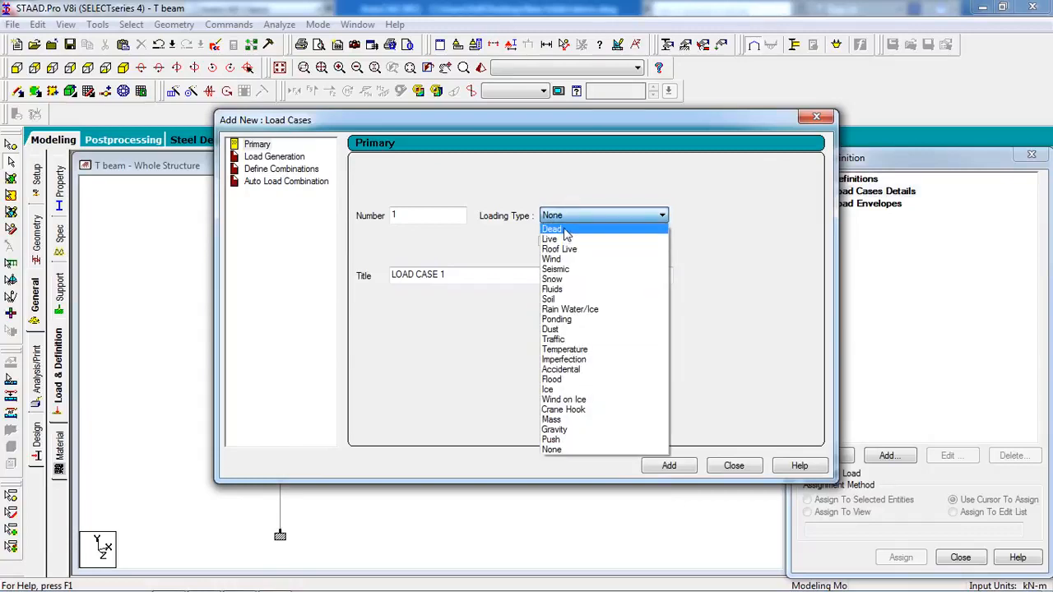
click(565, 230)
drag(471, 276, 266, 299)
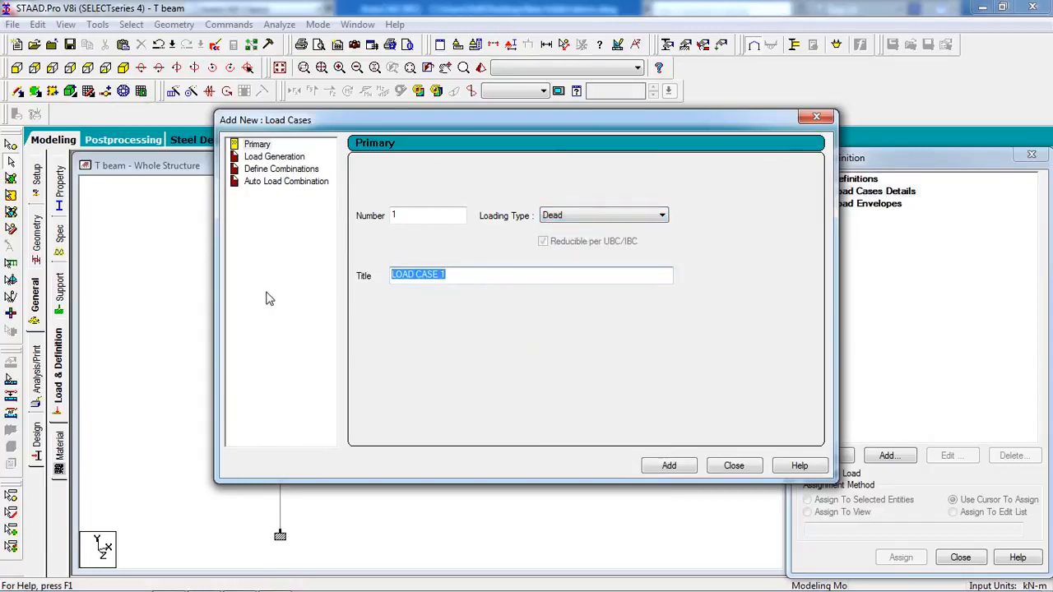
text(Dead)
click(668, 465)
click(734, 466)
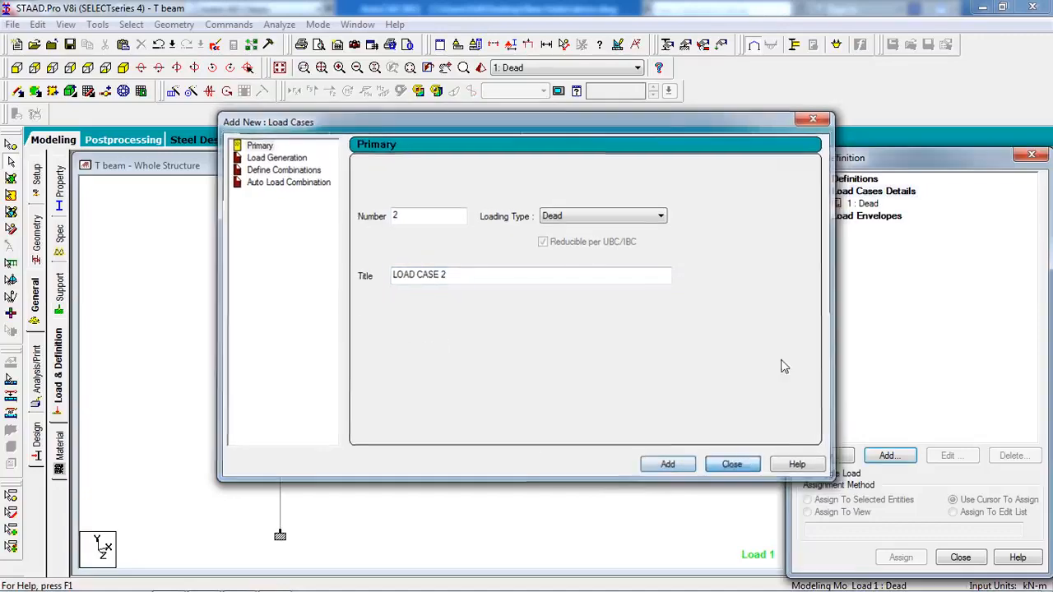
Add a selfweight load in the Y direction with factor -1 to the Dead load case.
click(870, 205)
click(886, 455)
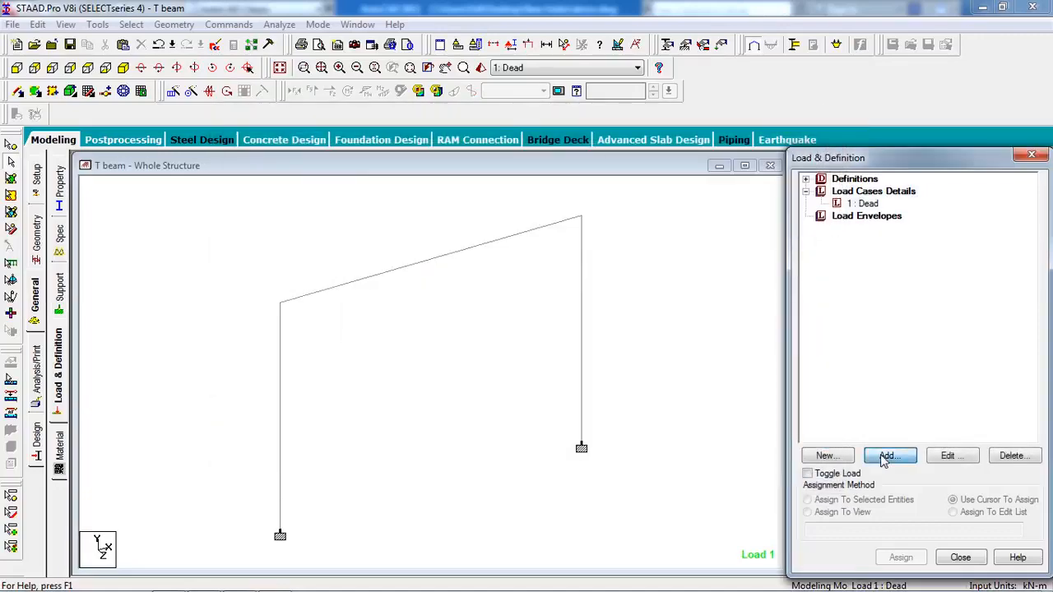
click(201, 89)
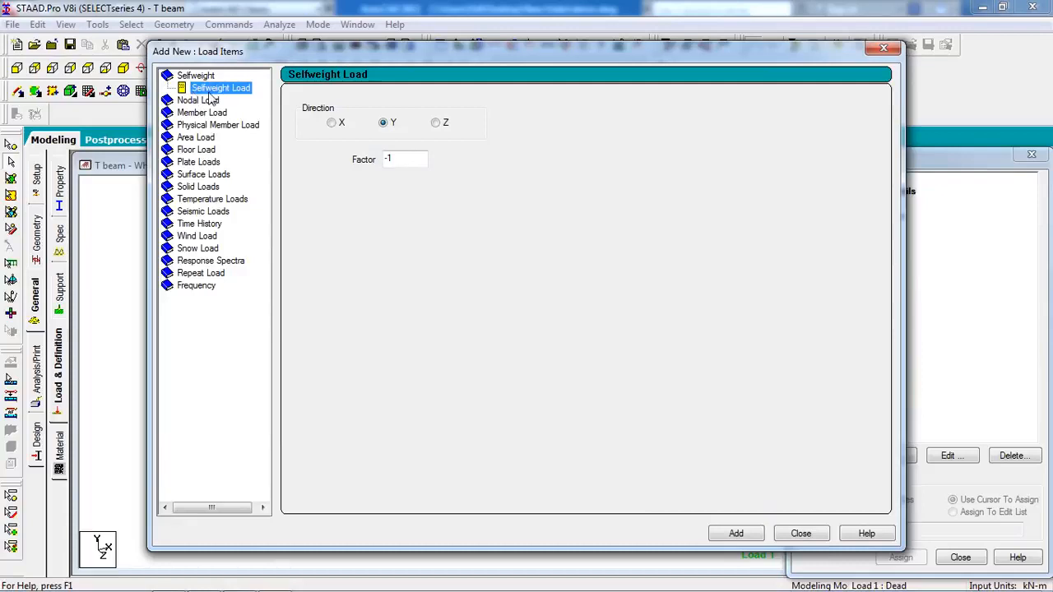
click(736, 534)
Add a uniform member force of -10 kN/m in the GY direction to the Dead load case.
click(207, 113)
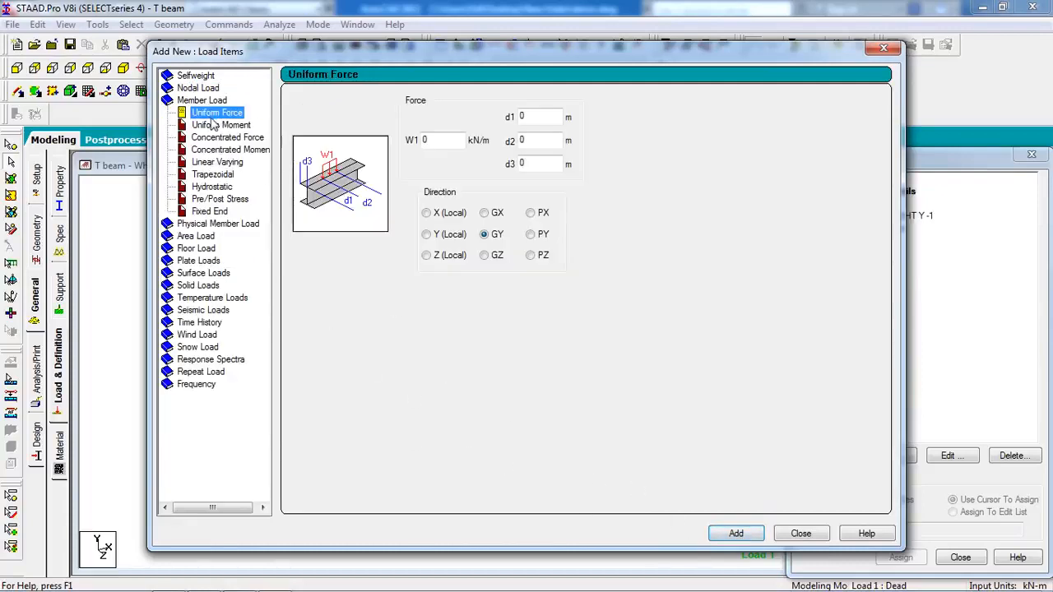
double_click(436, 142)
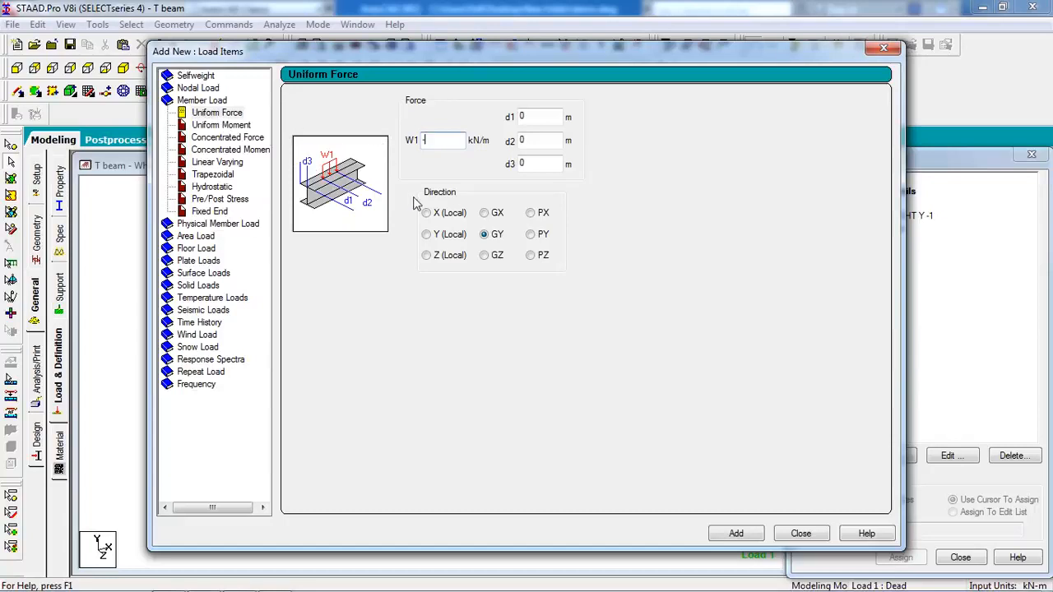
click(744, 536)
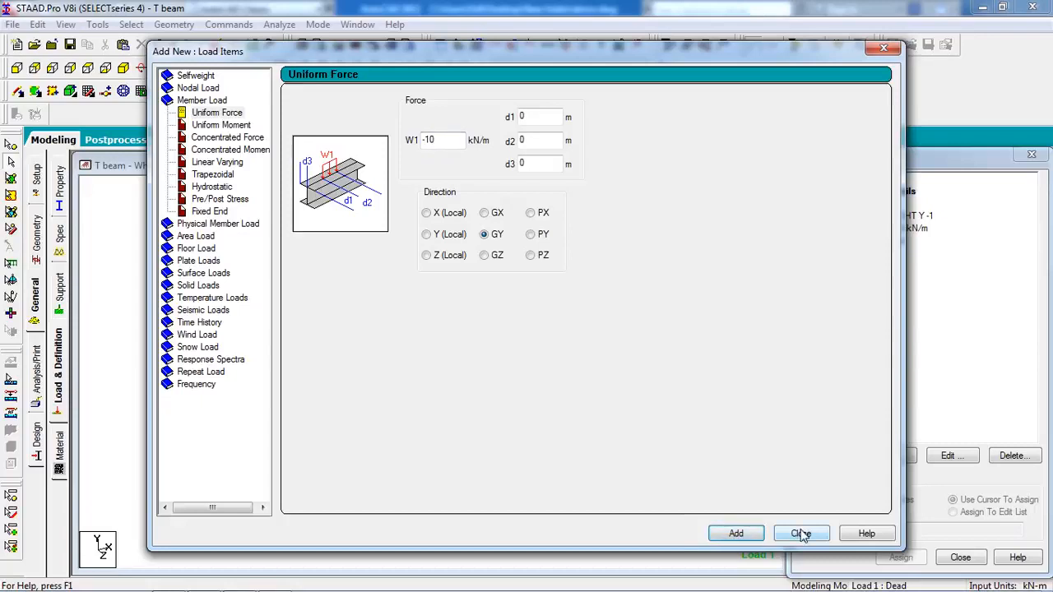
click(801, 534)
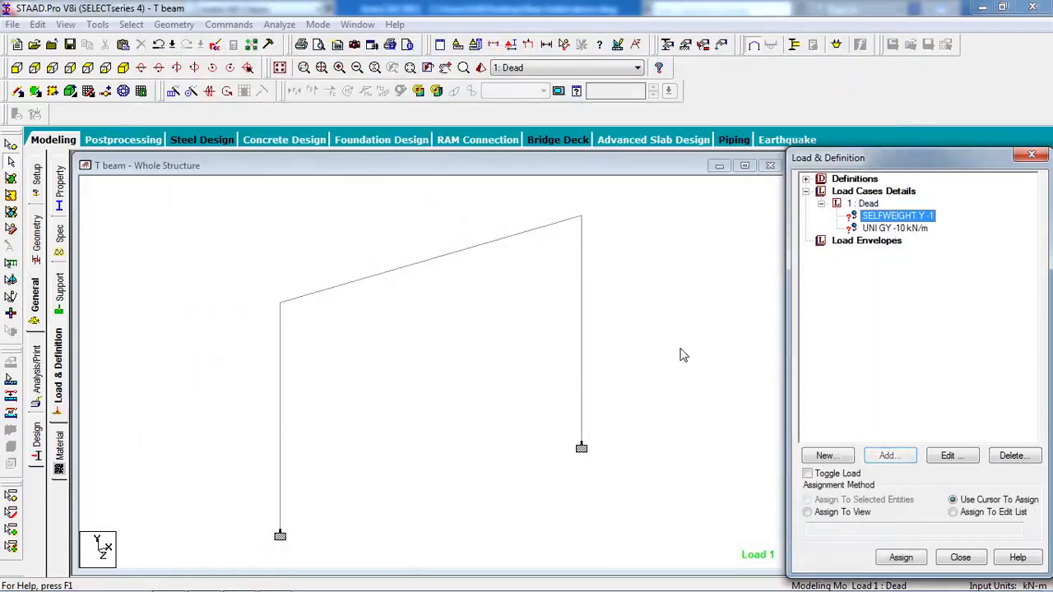
Assign the selfweight load to all members in the view.
click(845, 512)
click(901, 557)
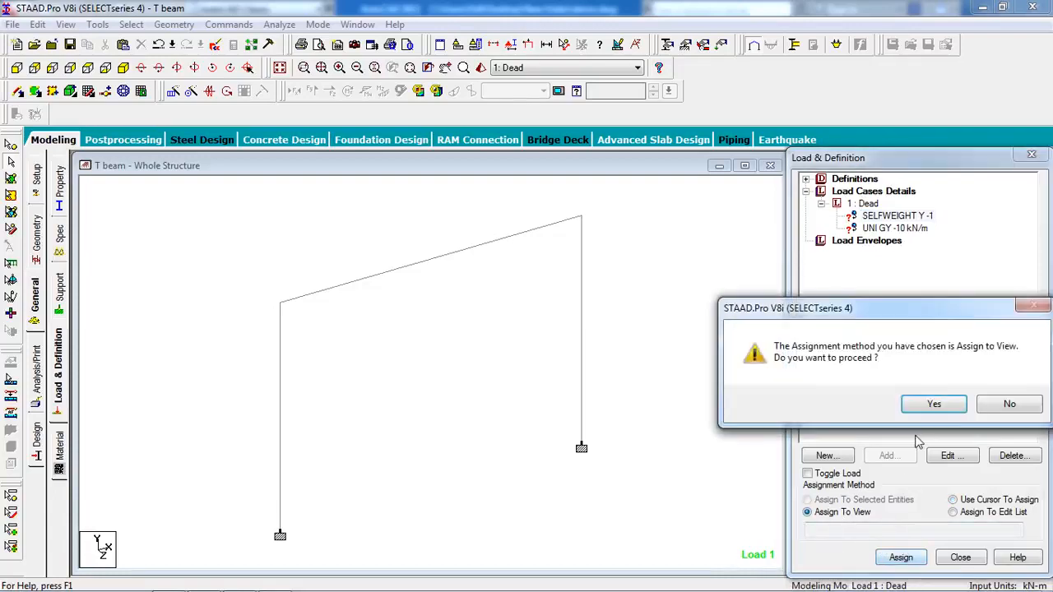
click(933, 403)
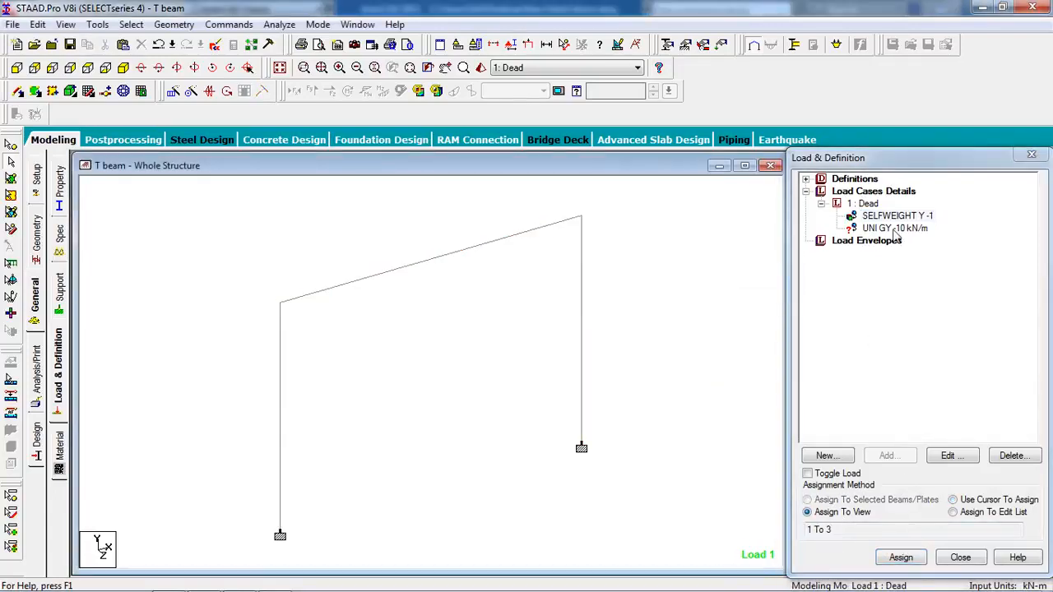
Assign the -10 kN/m uniform load to the selected top beam and check how it is applied.
click(411, 265)
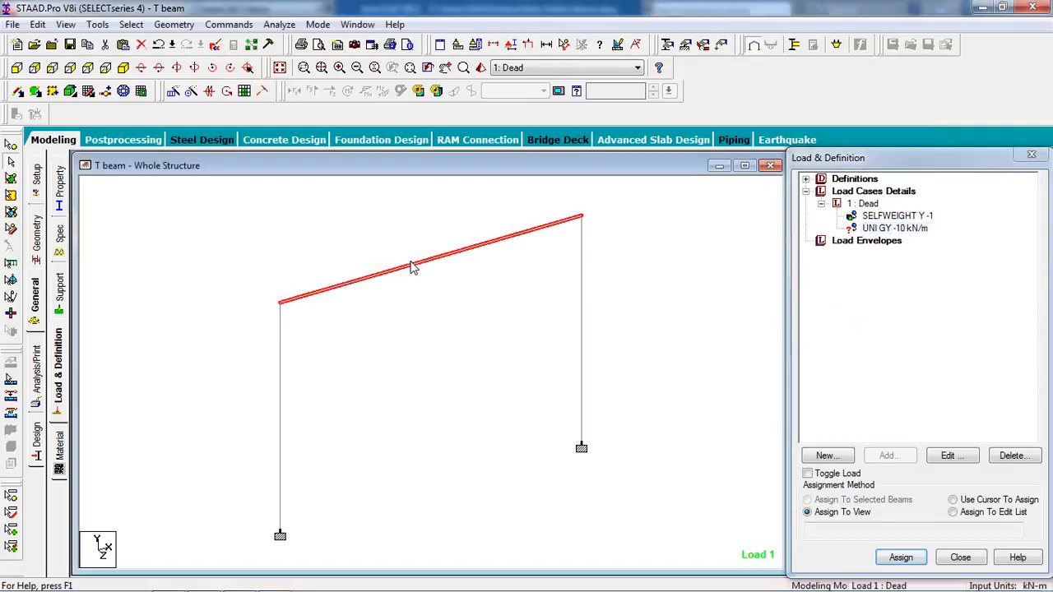
click(915, 229)
click(850, 500)
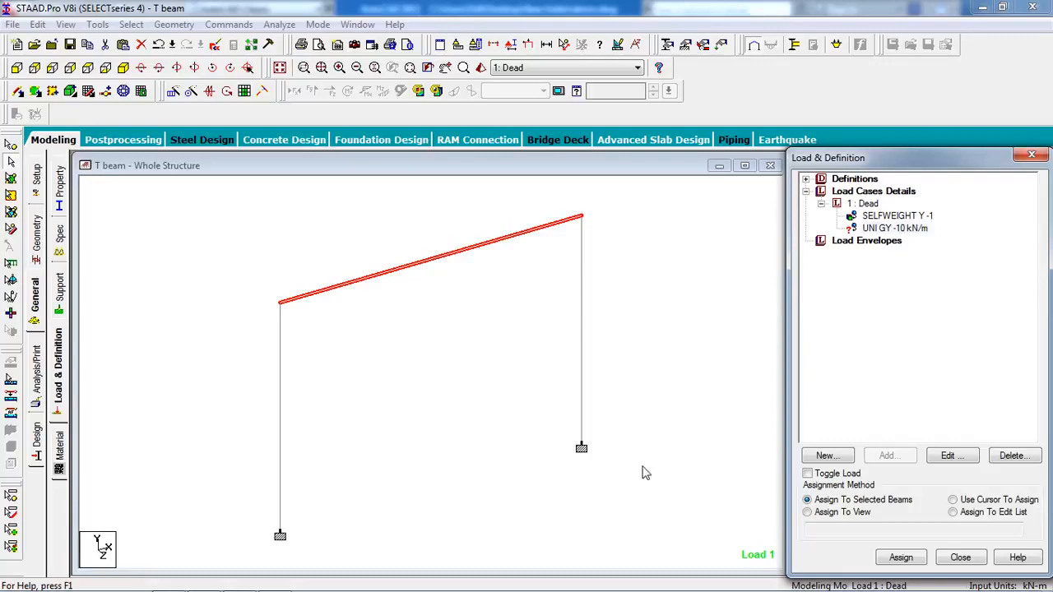
click(900, 558)
click(935, 405)
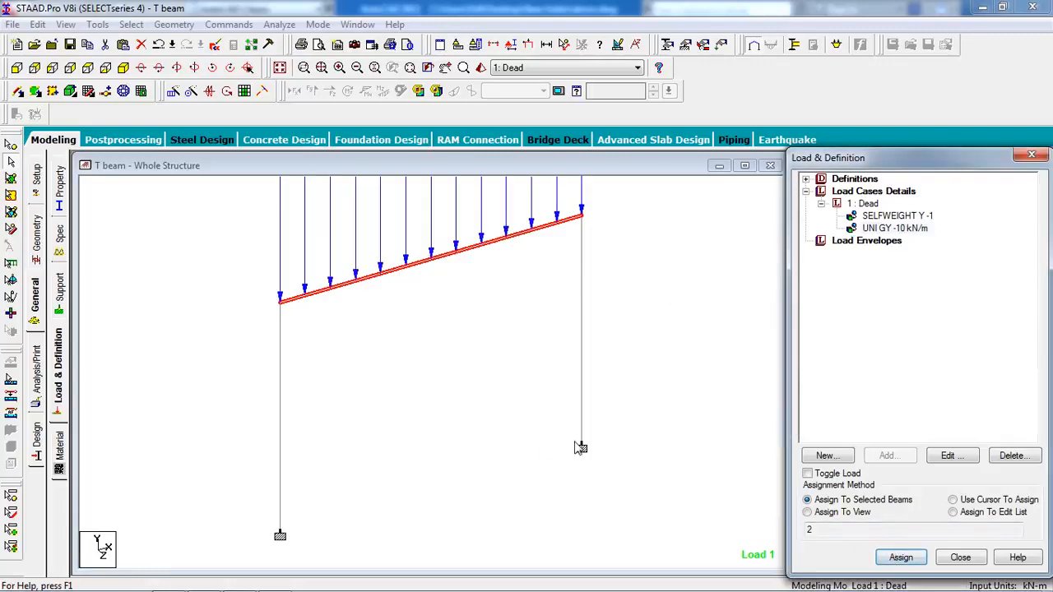
key(Left)
key(Left)
key(Left)
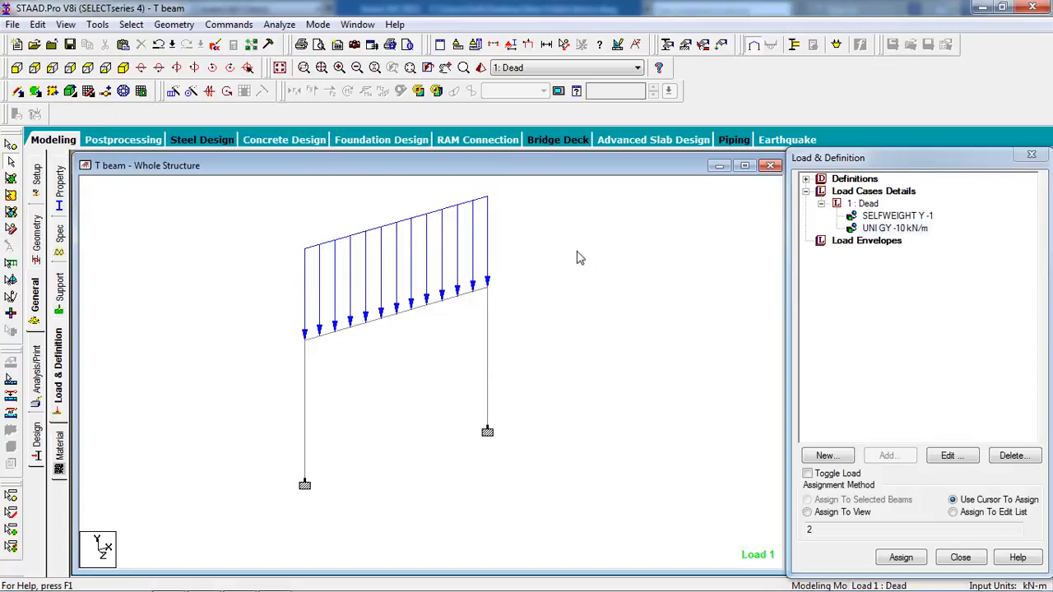
Add a Perform Analysis command with the print option All.
click(228, 25)
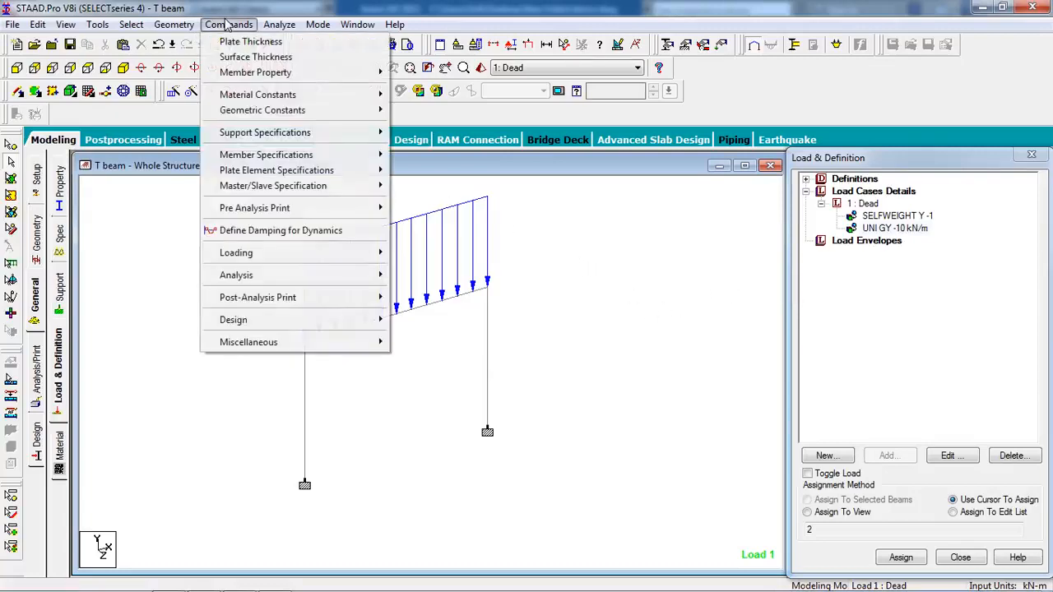
mouse_move(341, 275)
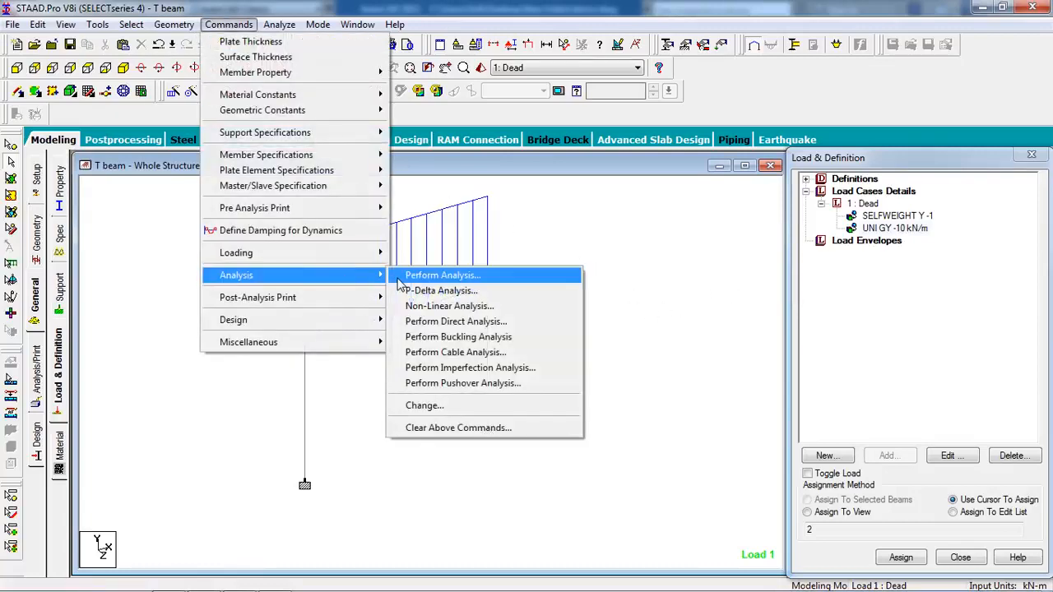
click(448, 275)
click(517, 348)
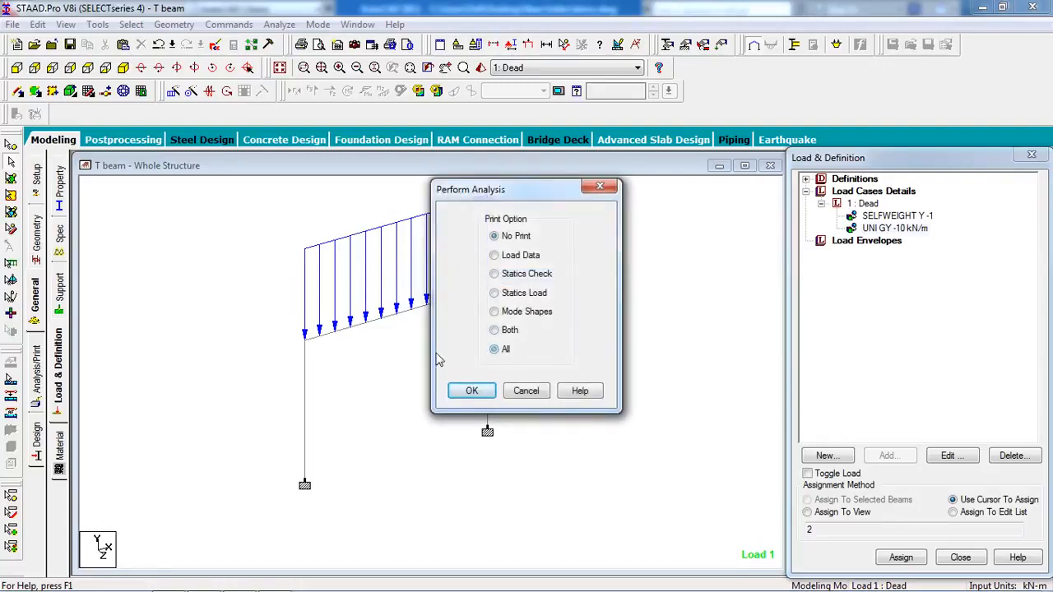
click(469, 391)
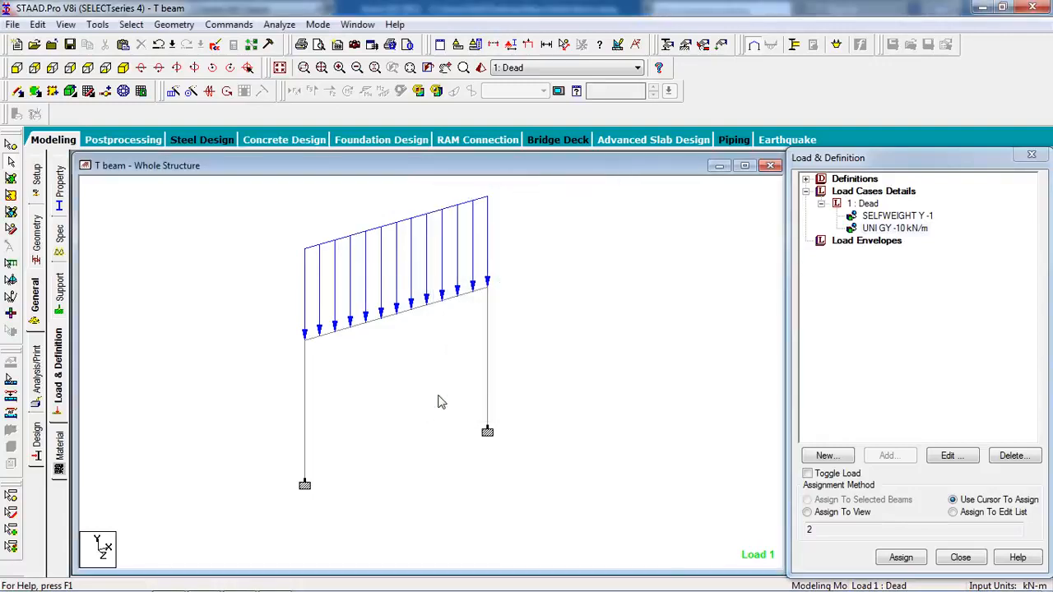
Run the analysis, saving the modified structure, and open the output file once the run finishes.
click(280, 25)
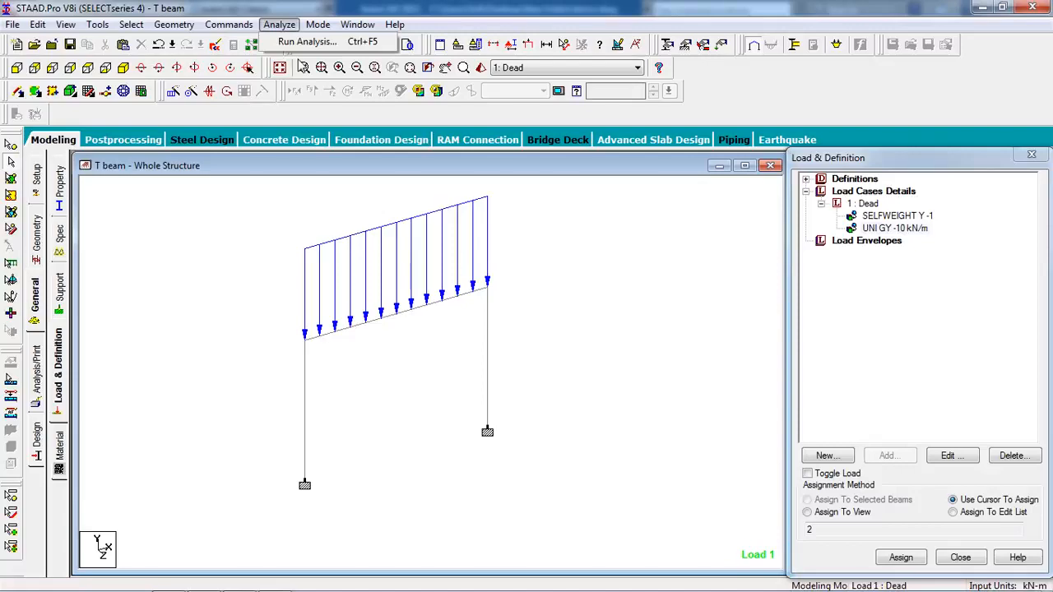
click(287, 41)
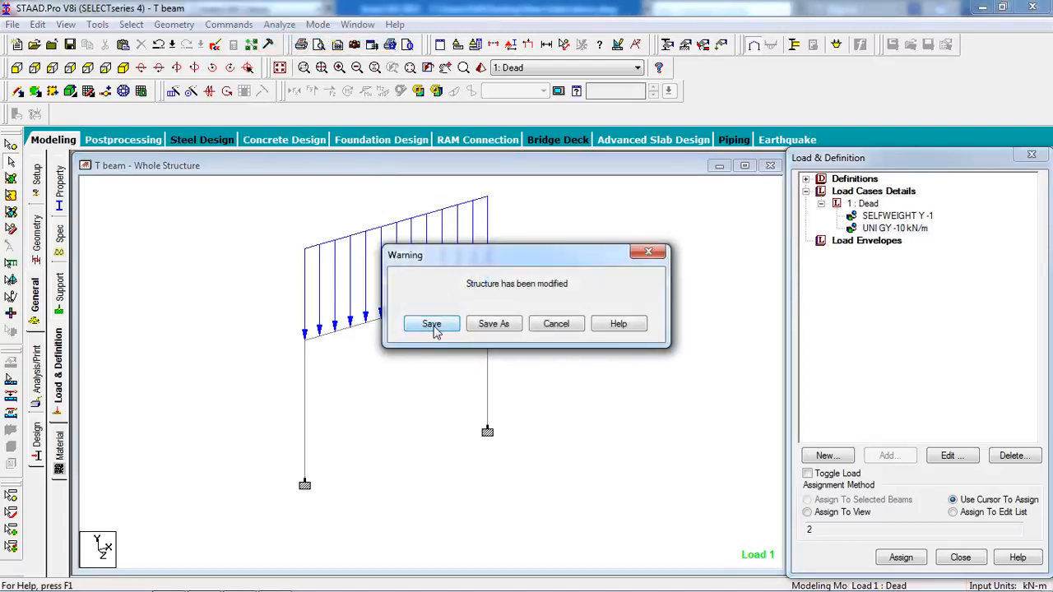
click(432, 325)
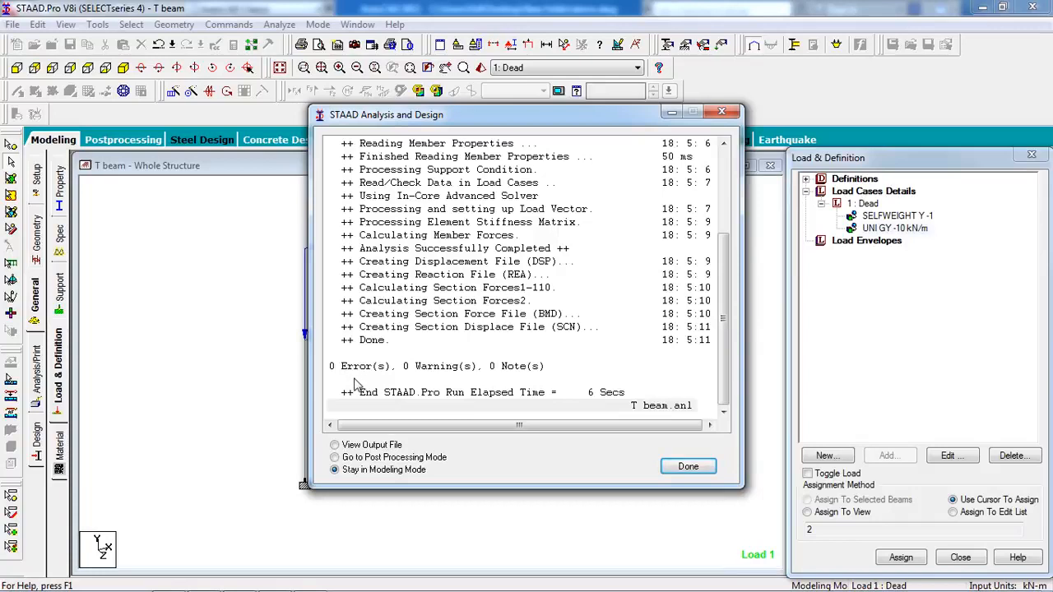
click(372, 446)
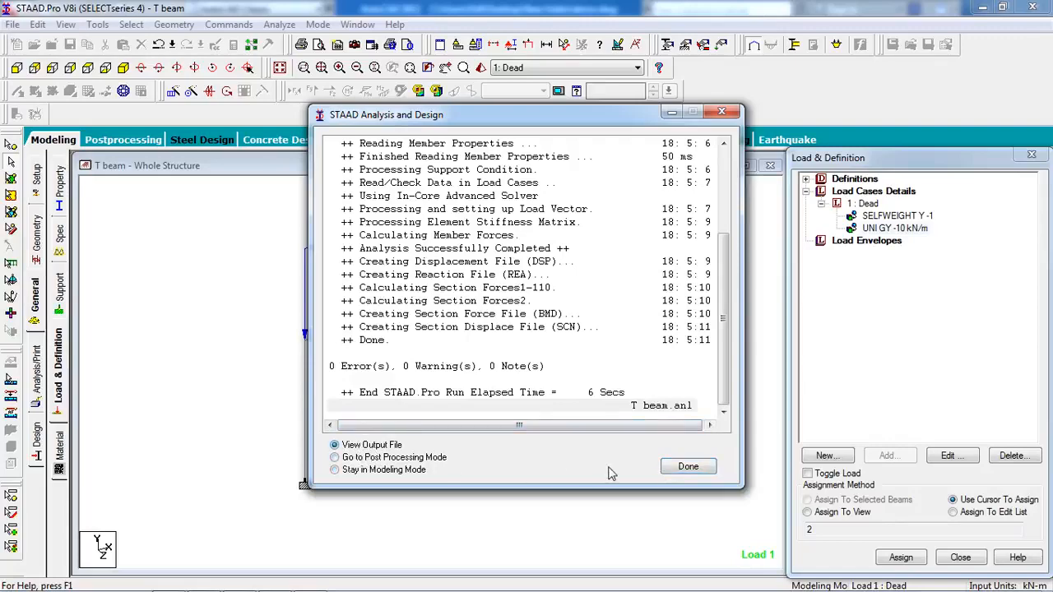
click(691, 467)
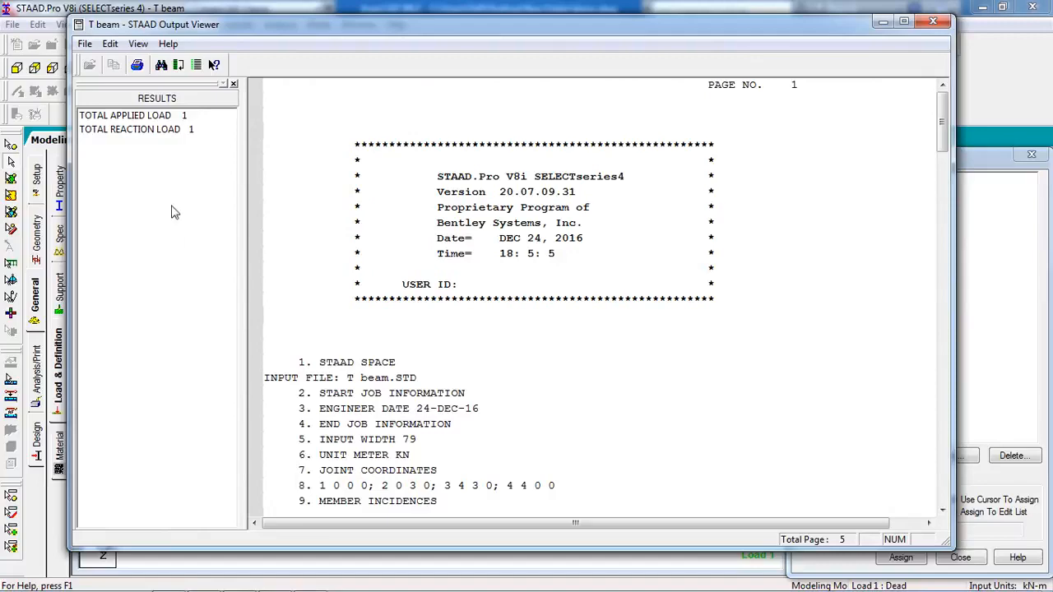
Compare the total applied load and total reaction load summaries in the output file, and close the file.
click(155, 121)
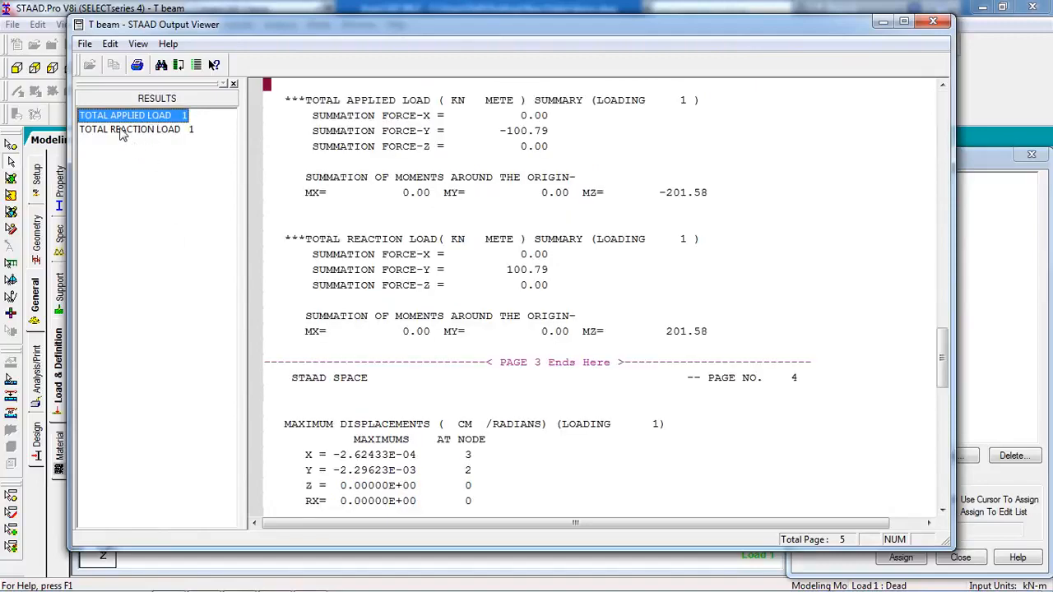
scroll(482, 247, down, 12)
scroll(482, 301, up, 8)
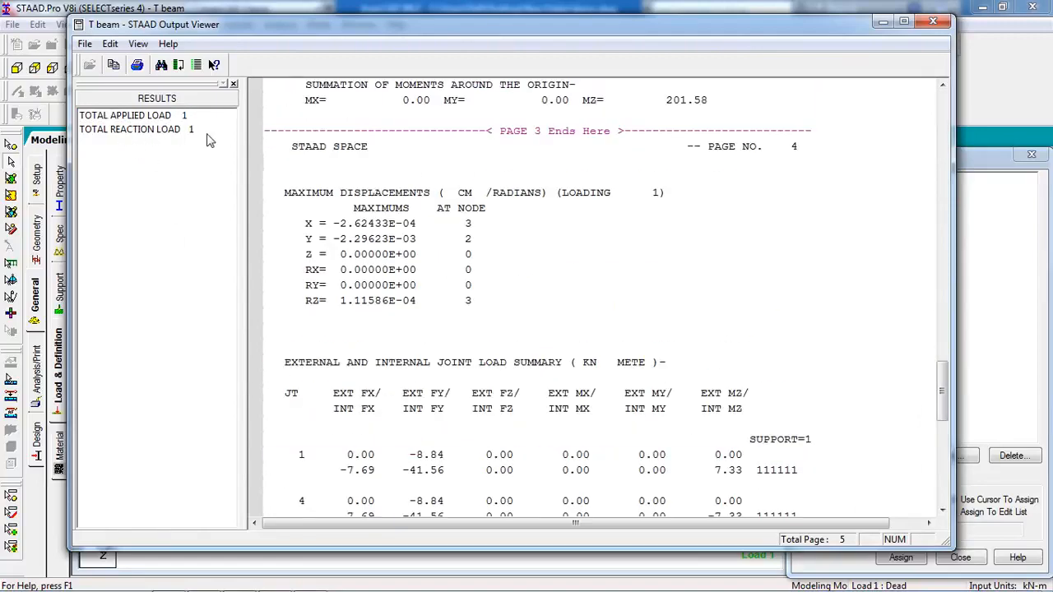
click(183, 132)
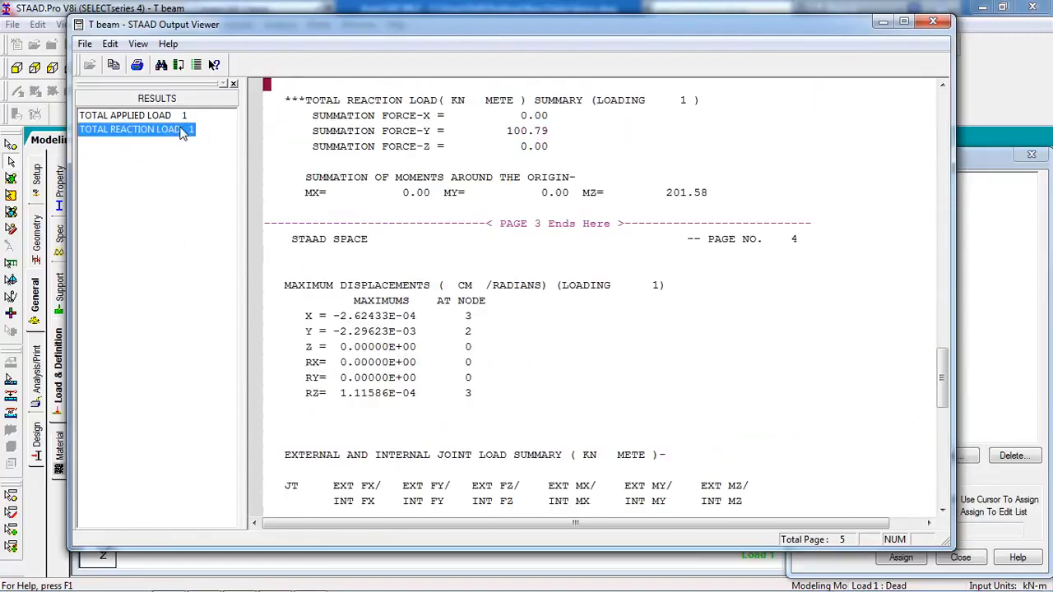
click(490, 197)
scroll(491, 241, up, 3)
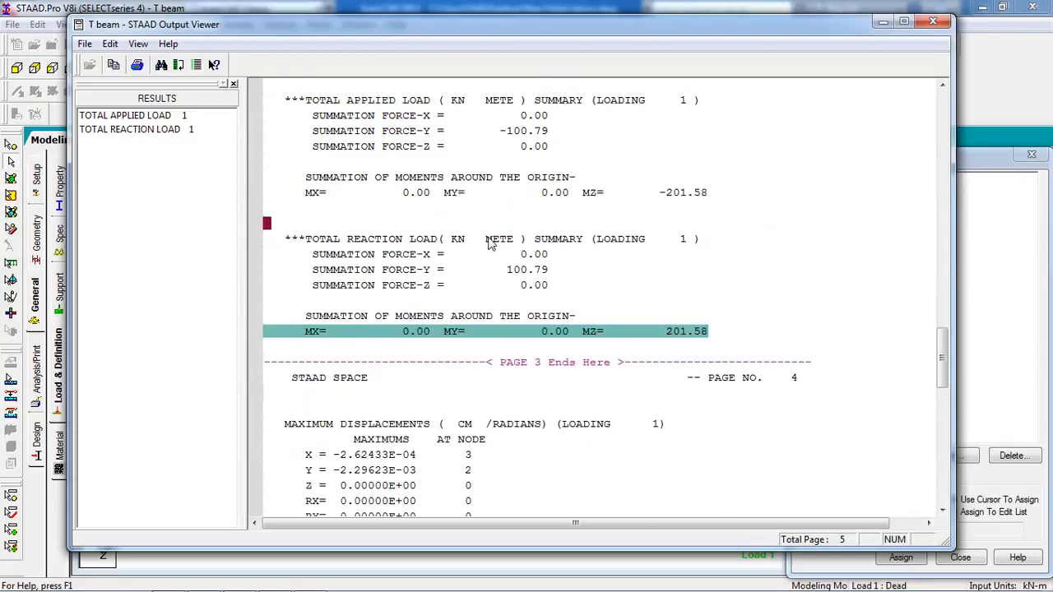
click(397, 272)
scroll(545, 288, up, 4)
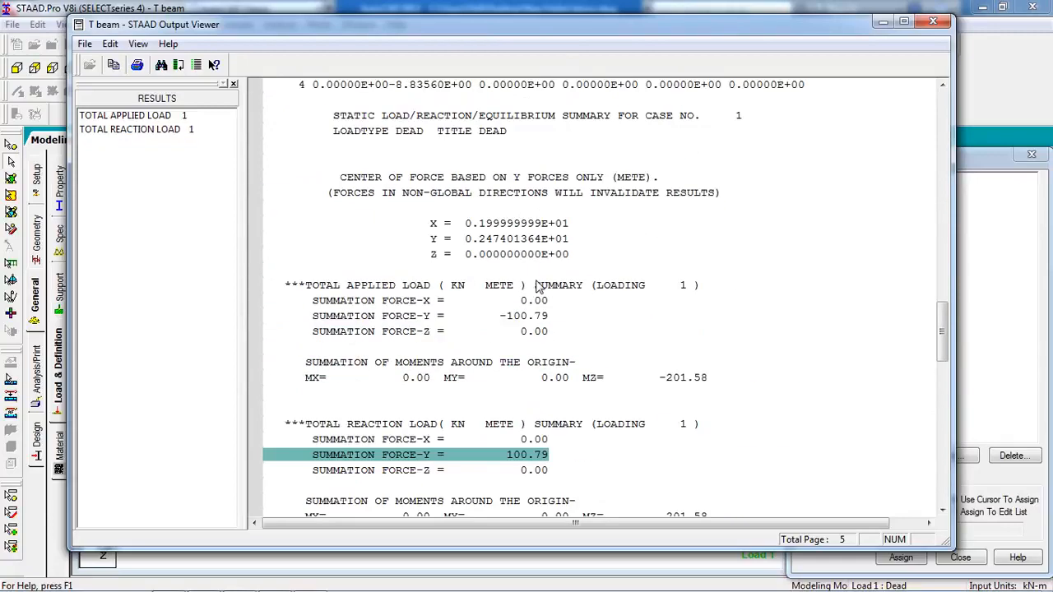
click(530, 322)
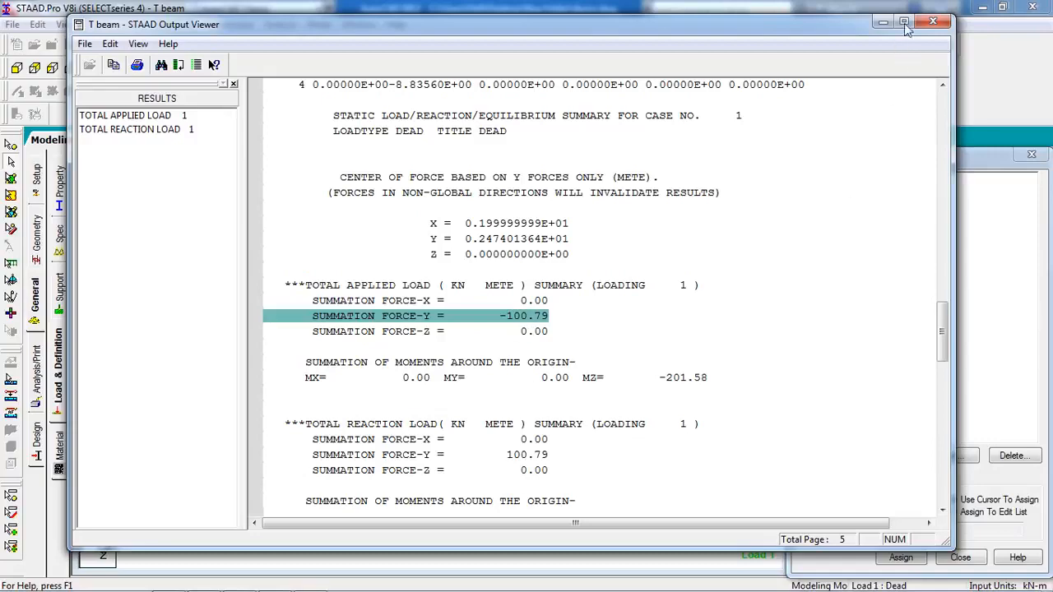
click(933, 21)
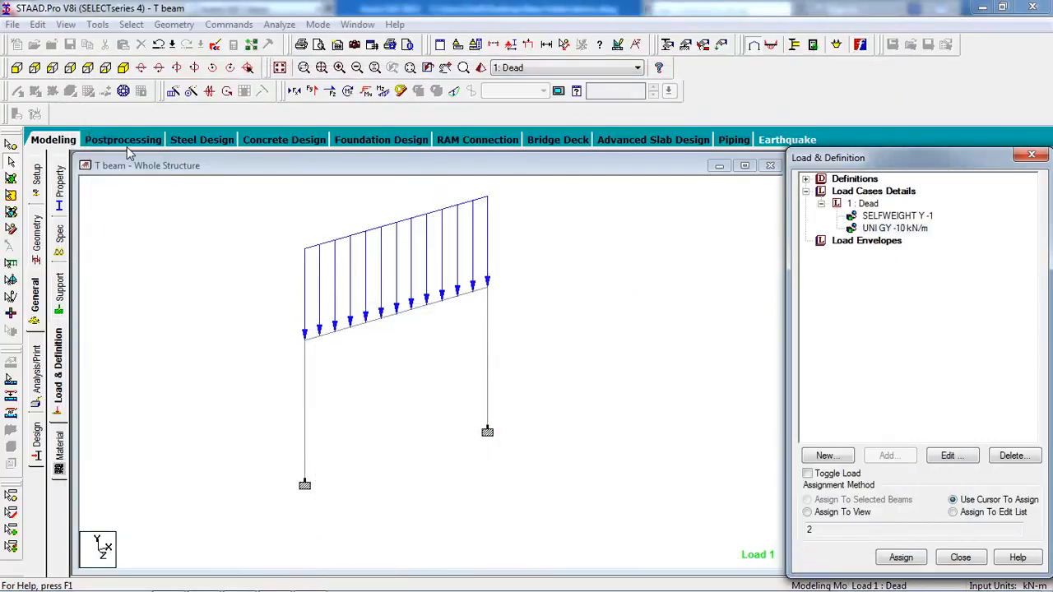
Open the postprocessing results for the Dead load case and examine the frame's displaced shape.
click(126, 140)
click(551, 420)
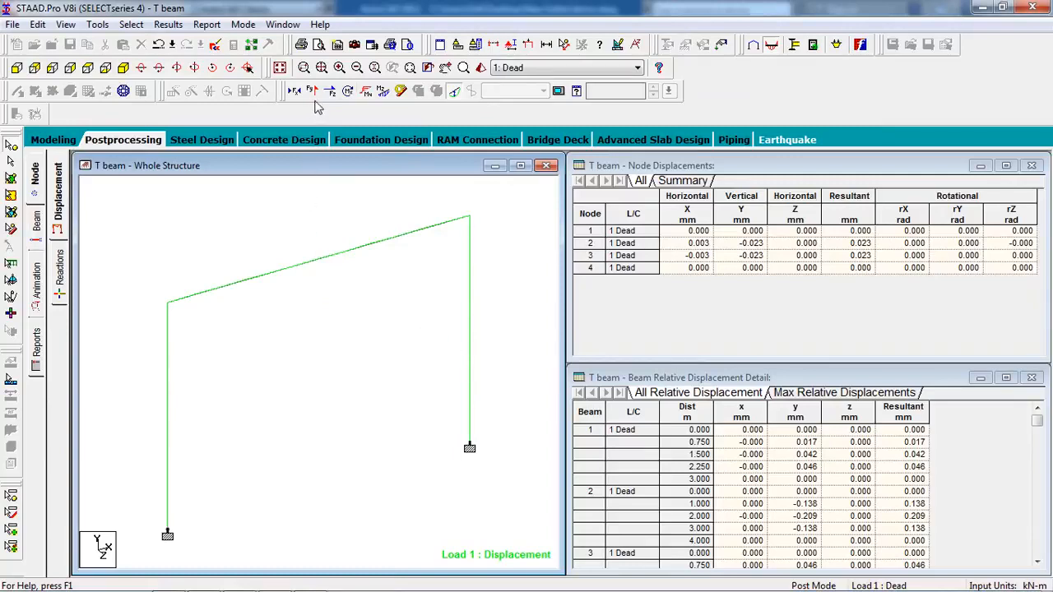
click(398, 96)
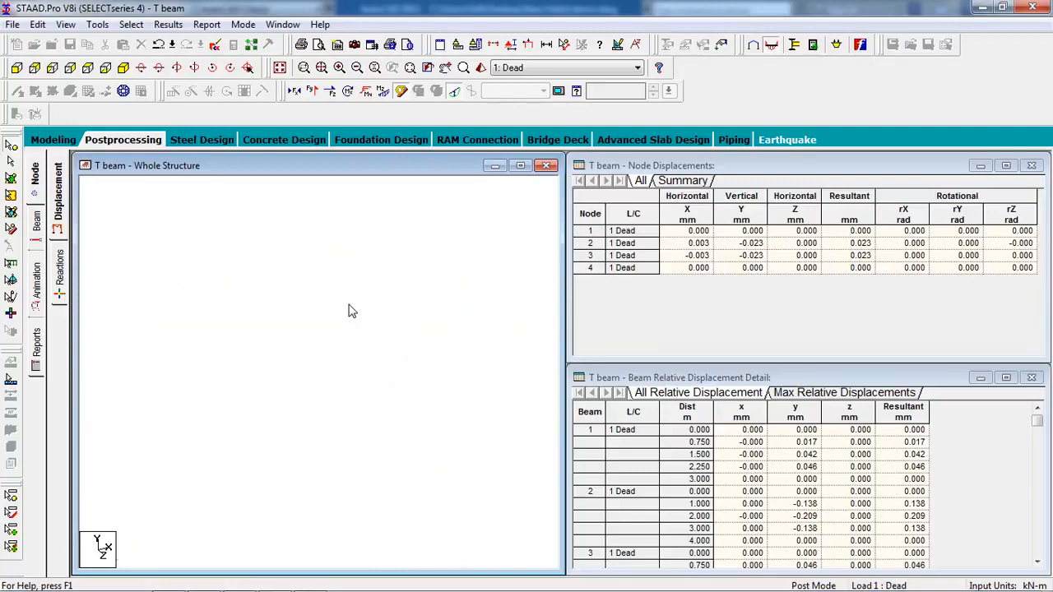
click(401, 92)
click(455, 94)
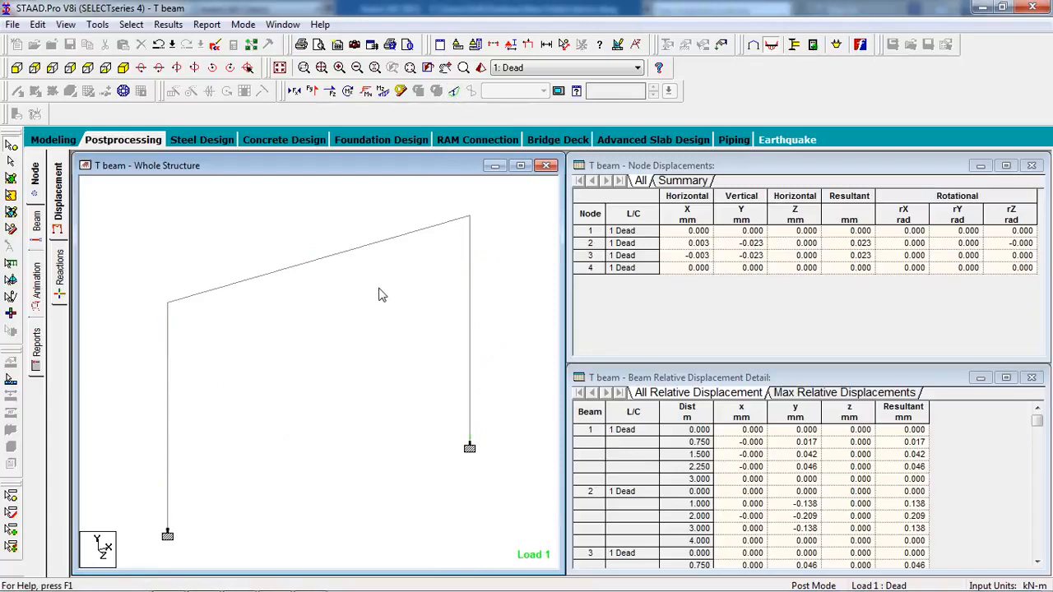
click(453, 91)
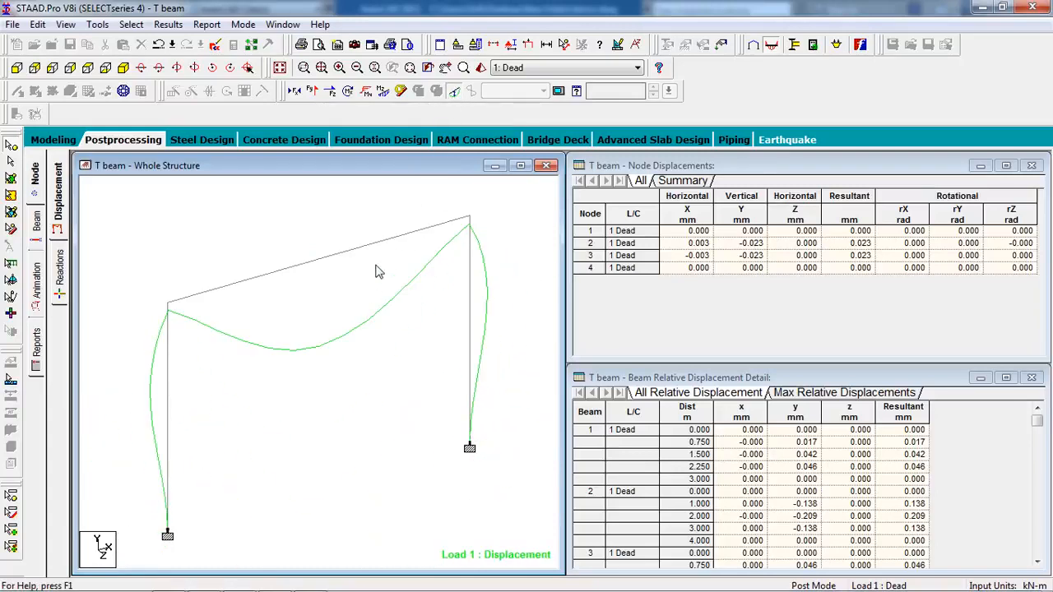
Examine the Shear Z and axial force diagrams on the frame, and hide them again.
click(330, 92)
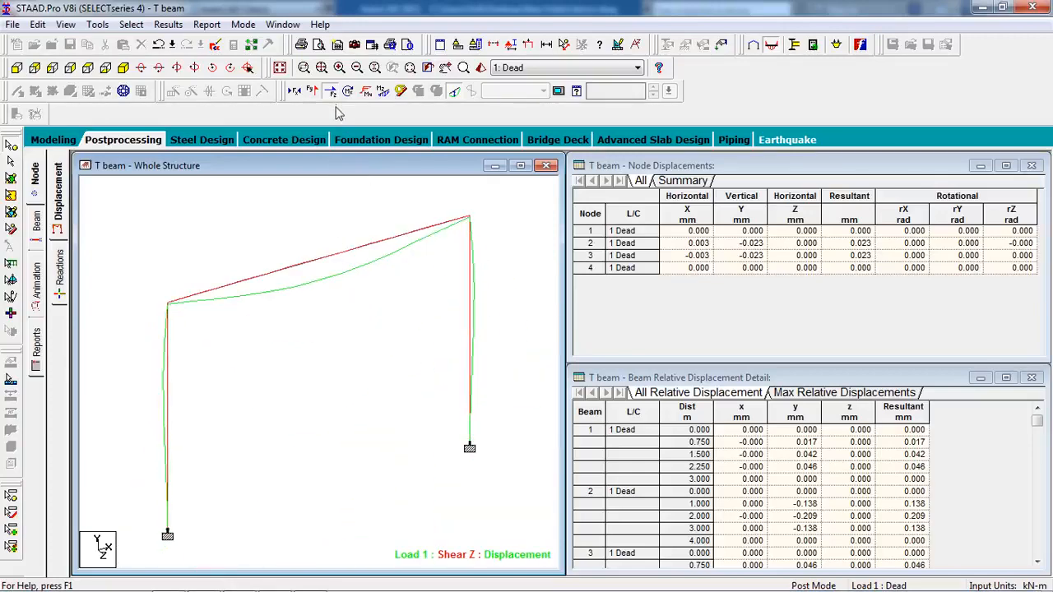
click(294, 90)
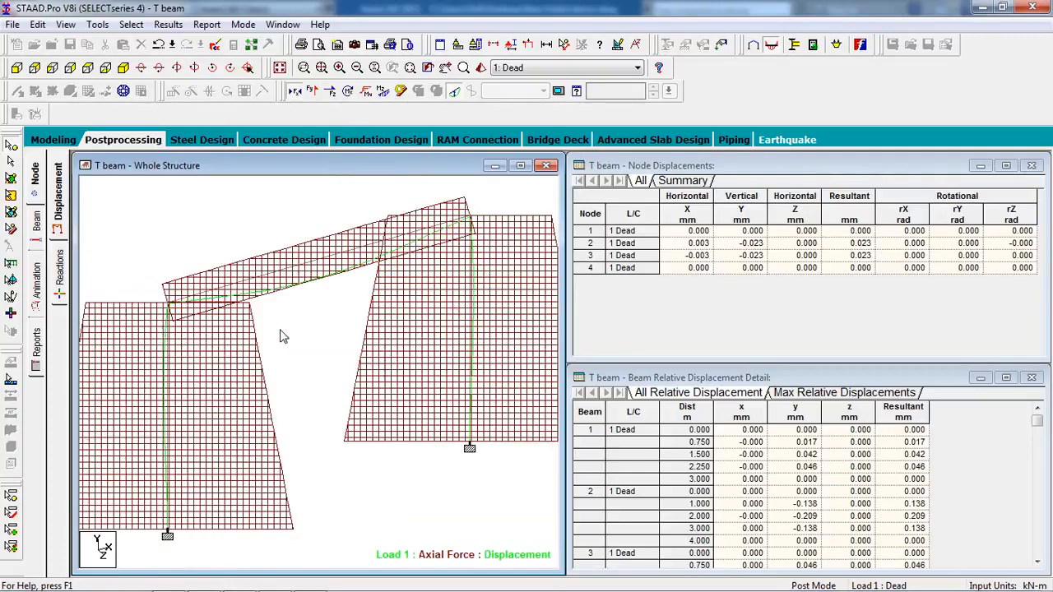
click(294, 90)
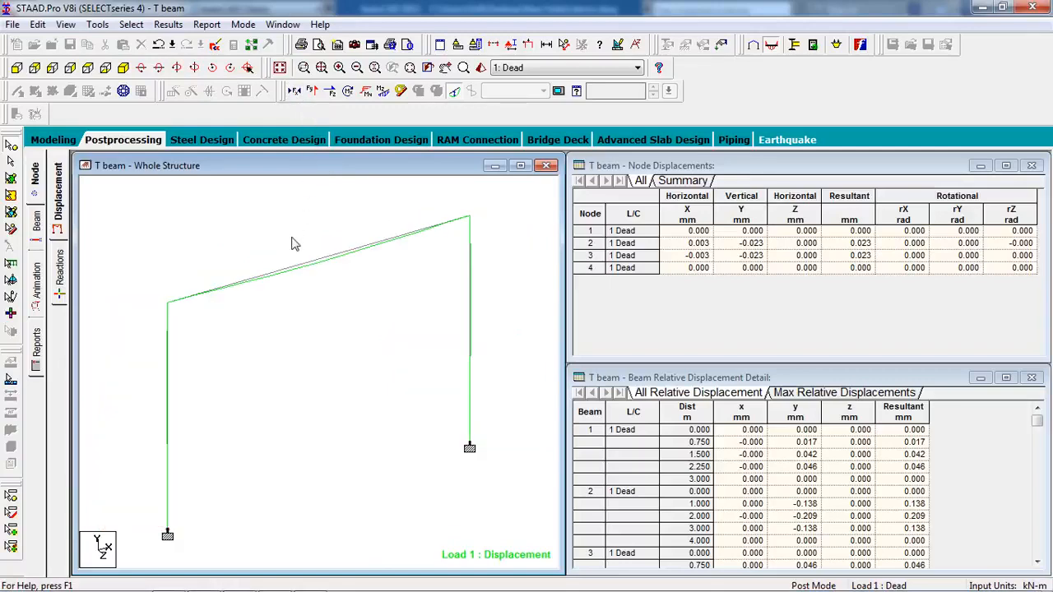
Show the beam force results and examine the Bending Z, Bending Y, torsion and Shear Y diagrams.
click(37, 222)
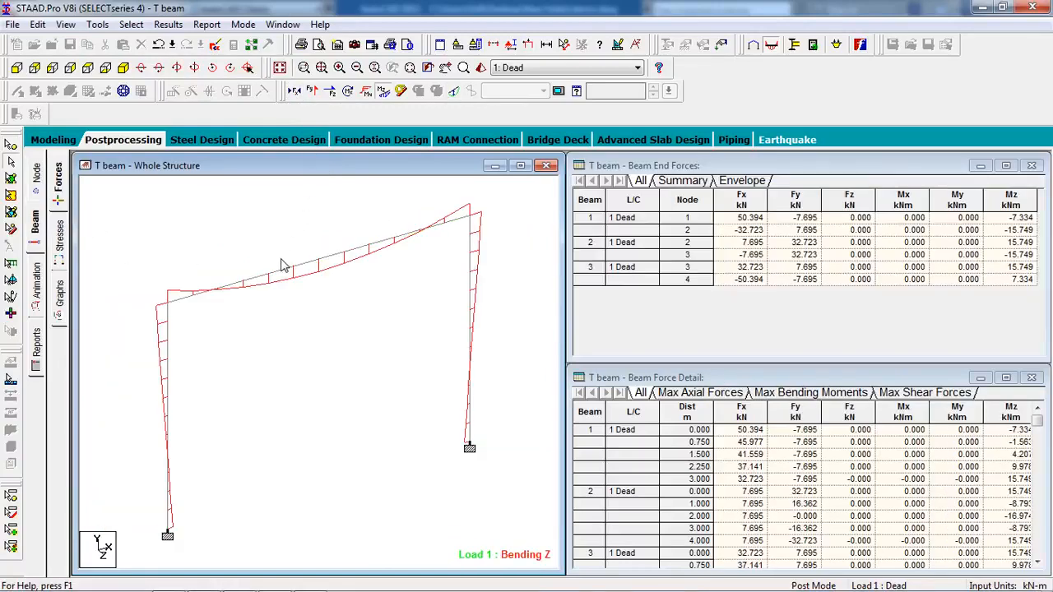
ctrl+scroll(292, 320, up, 6)
ctrl+scroll(292, 321, down, 2)
click(367, 92)
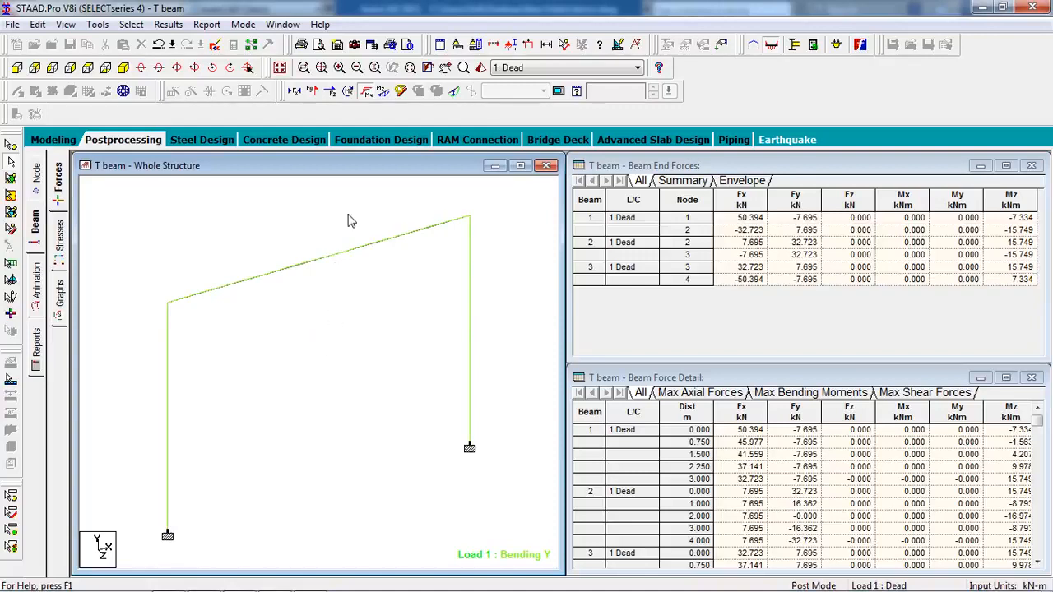
click(365, 91)
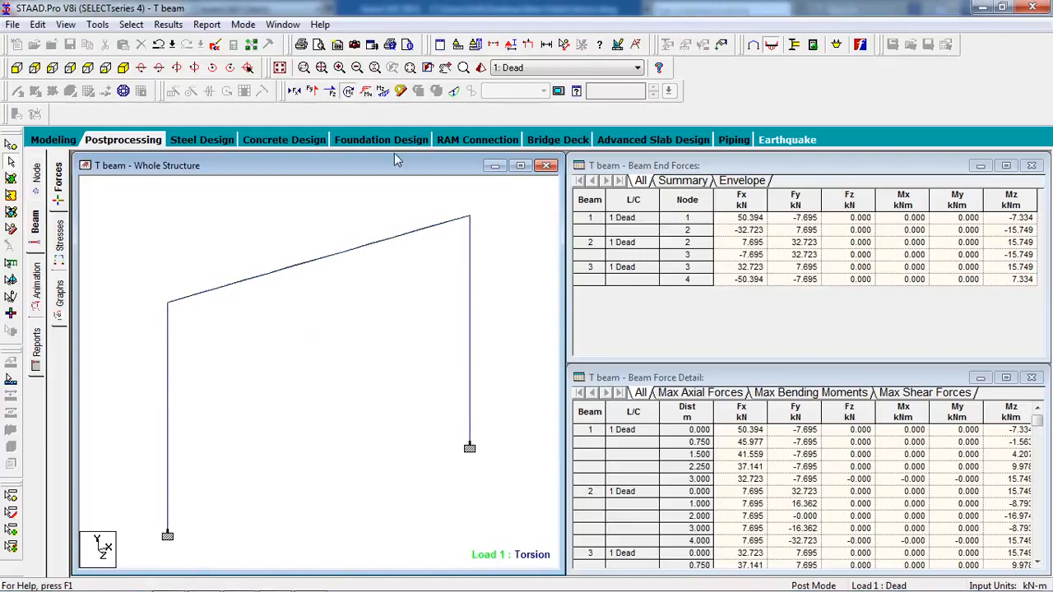
click(313, 90)
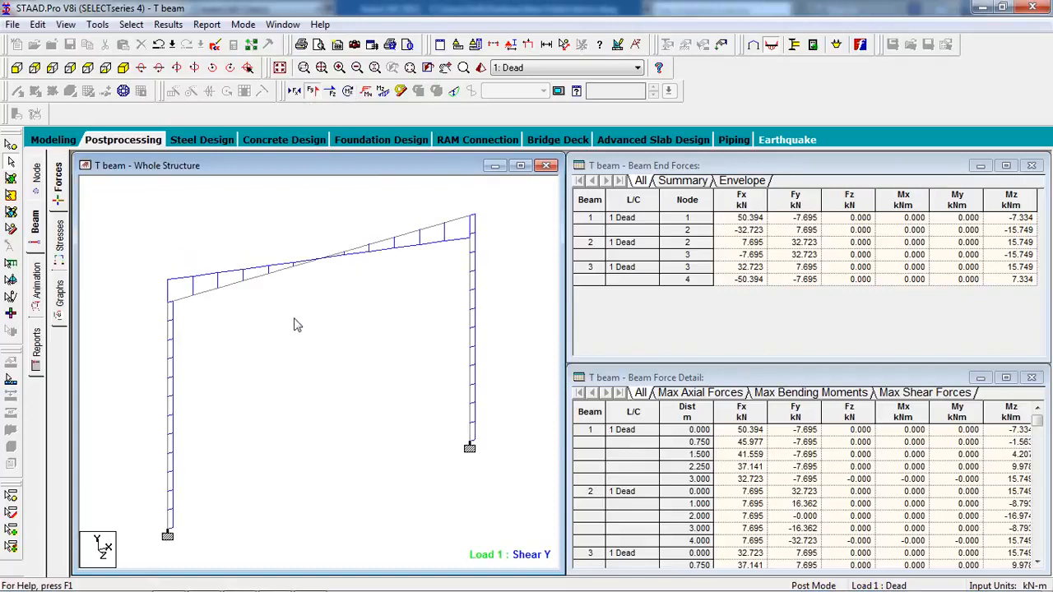
click(325, 92)
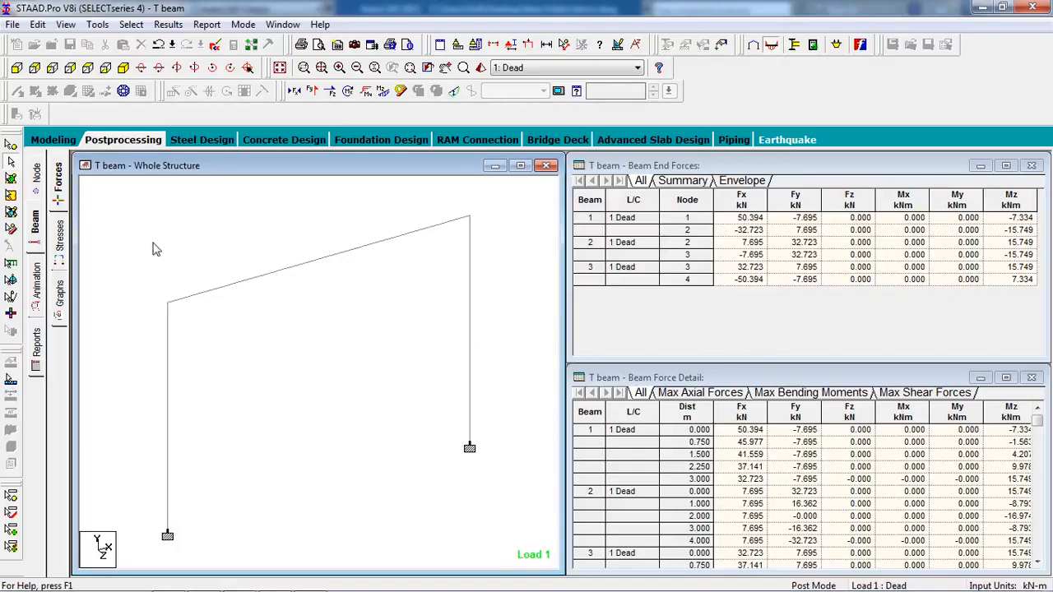
Return to modeling and set the concrete design code to IS456.
click(55, 140)
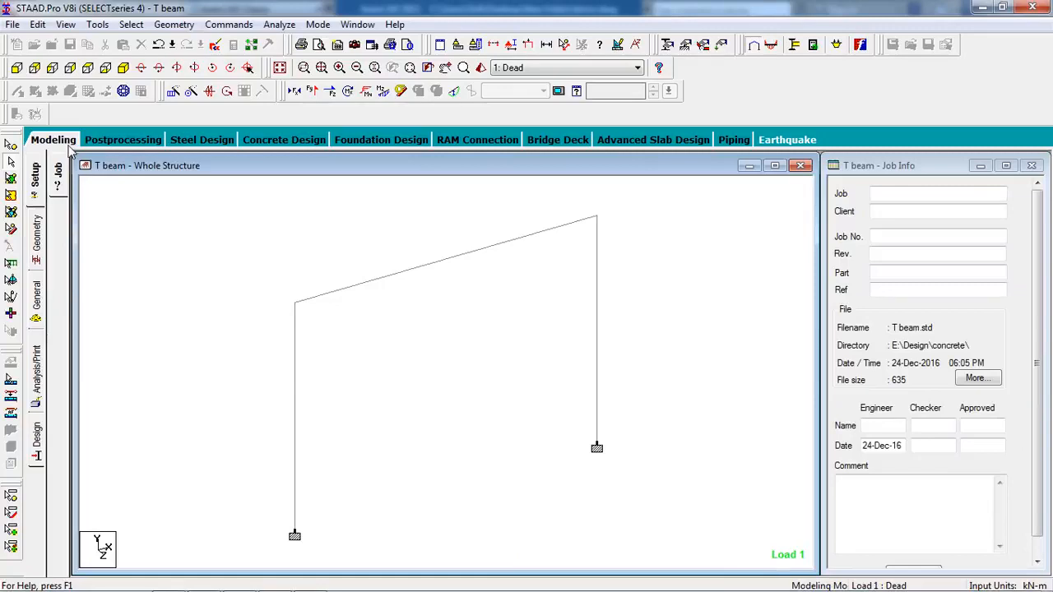
click(37, 444)
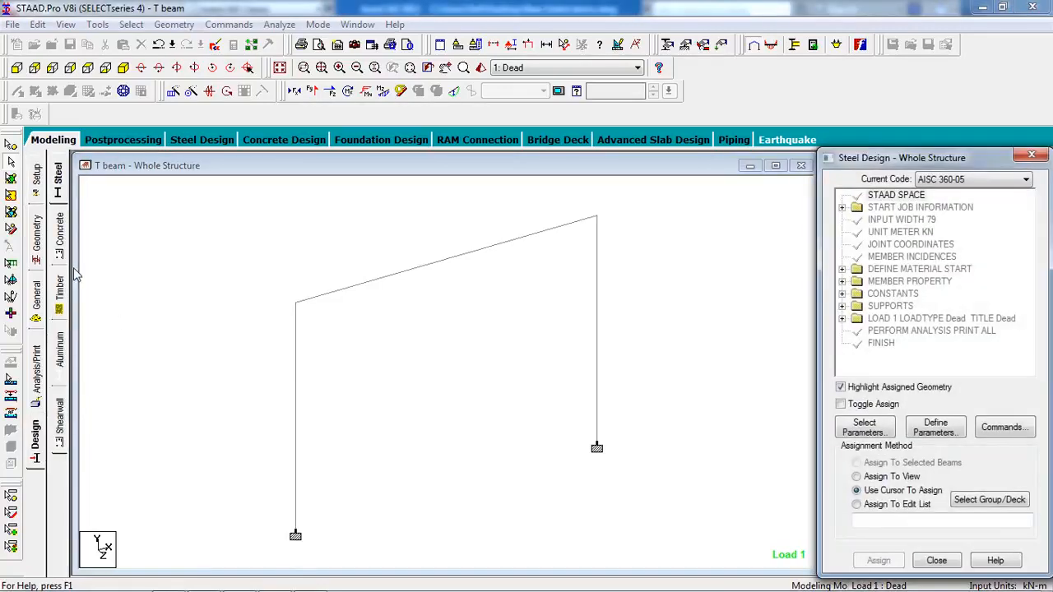
click(61, 236)
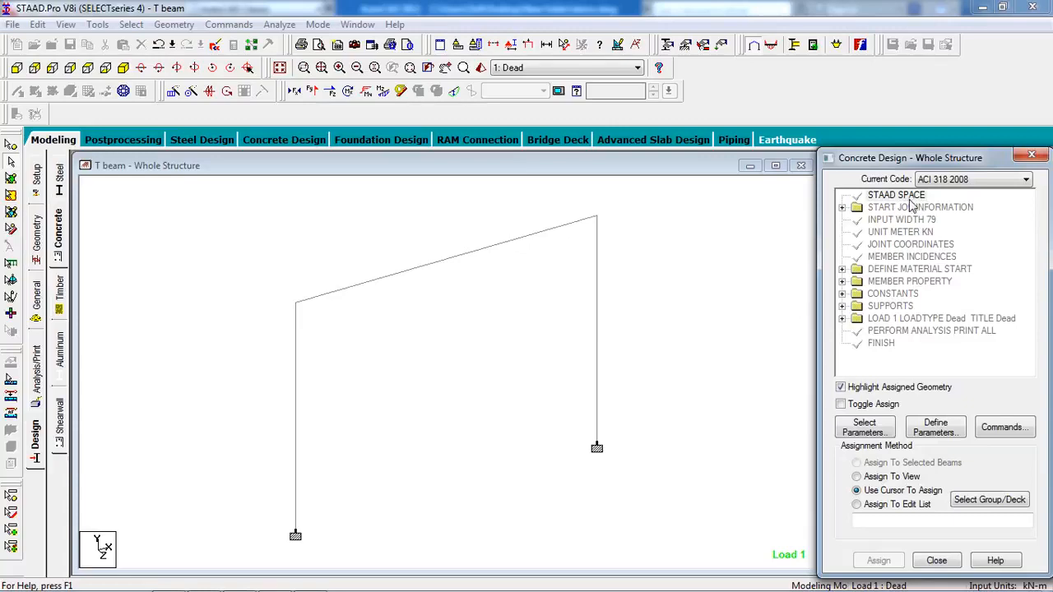
click(936, 184)
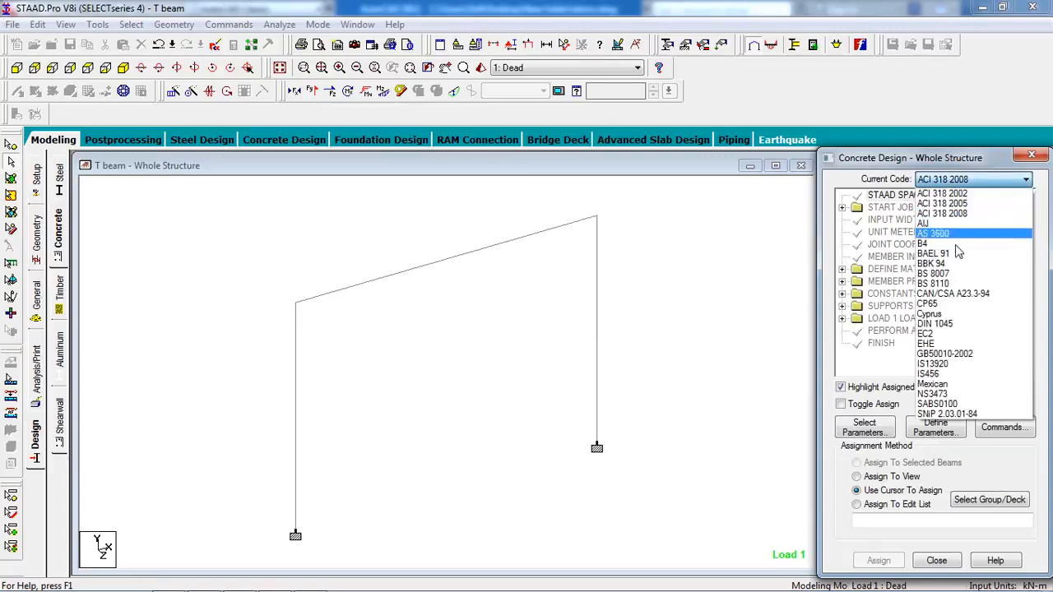
click(951, 378)
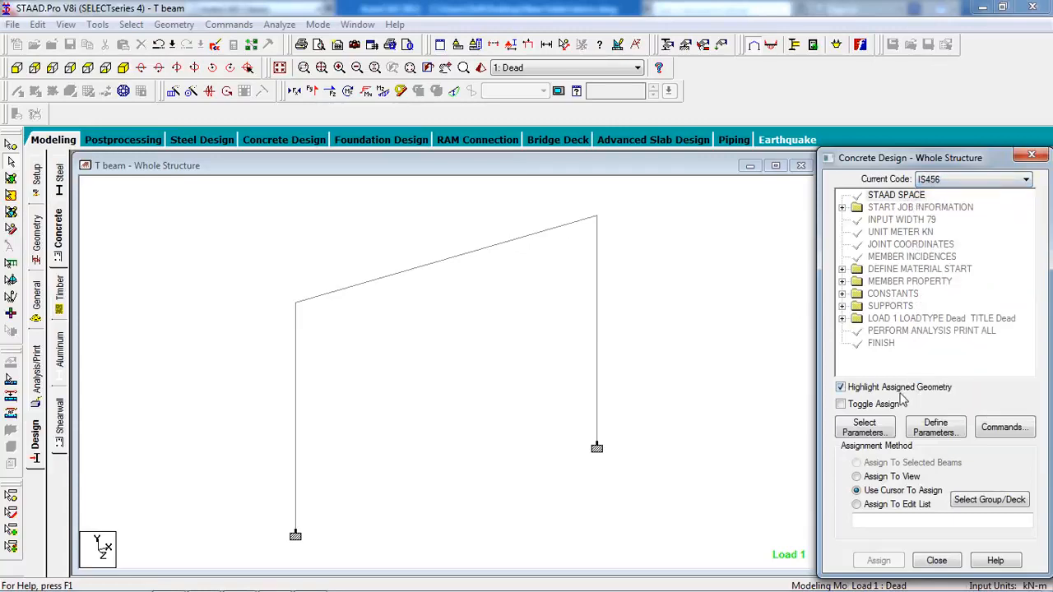
Select the Clear, Fc and Fymain parameters for the concrete design.
click(876, 429)
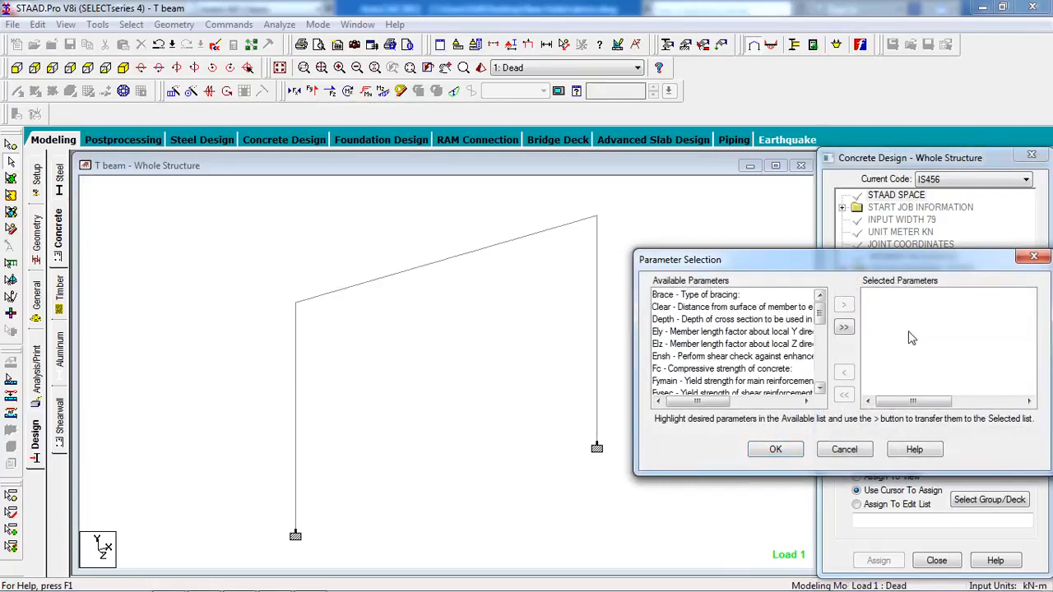
click(668, 308)
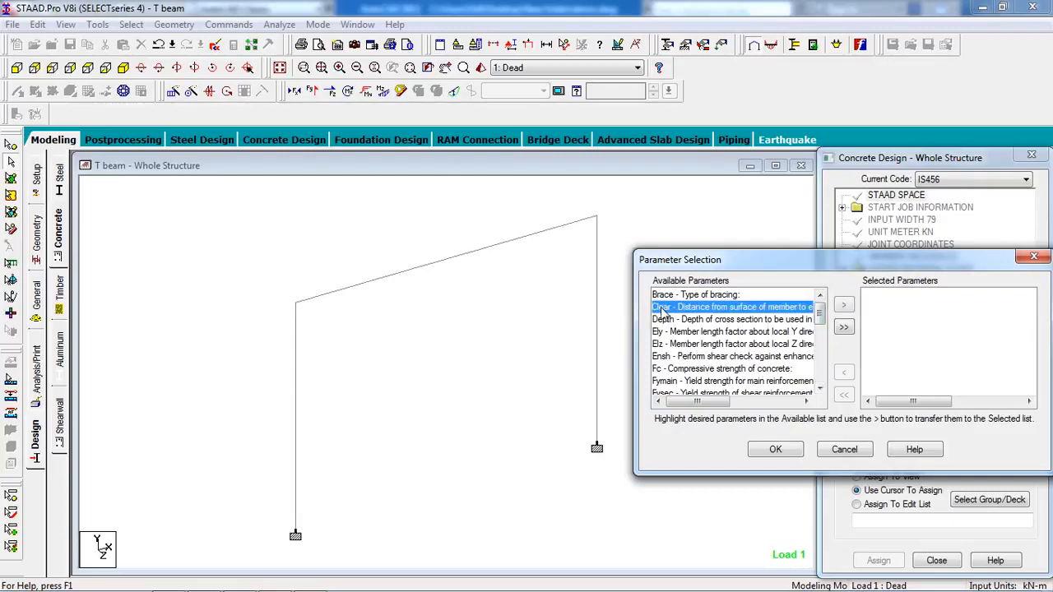
click(843, 306)
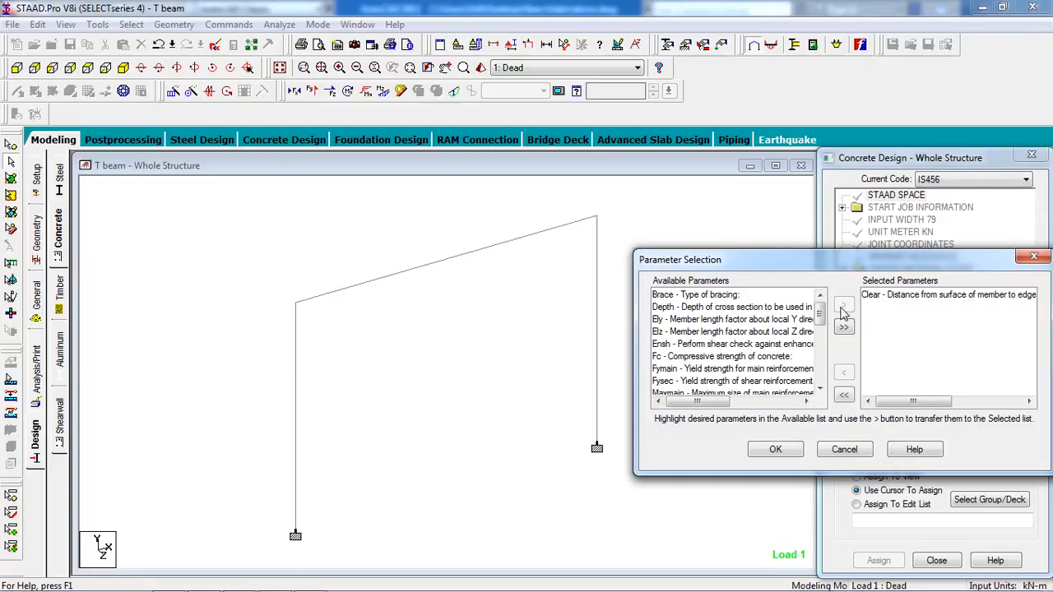
double_click(691, 357)
double_click(678, 360)
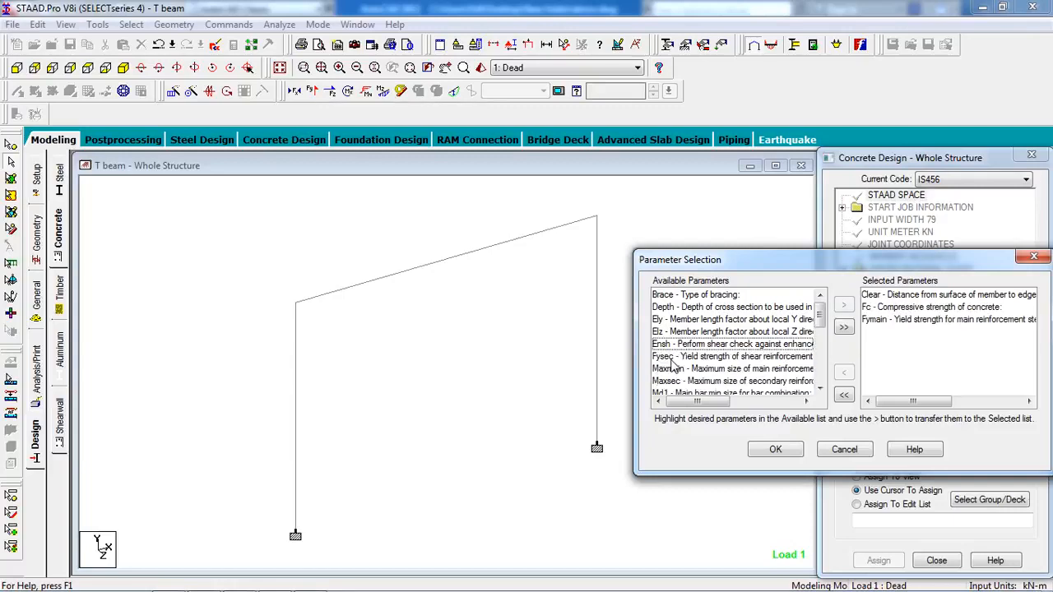
click(776, 449)
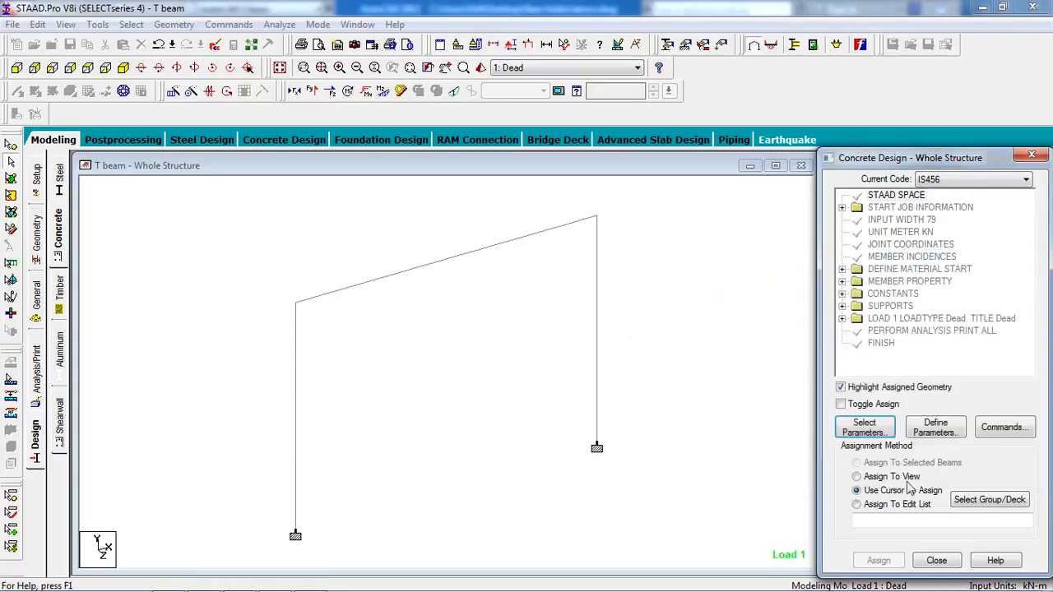
Add the Clear design parameter with a distance of 0.025 m from the member surface to the outermost reinforcement.
click(935, 429)
click(338, 181)
double_click(558, 254)
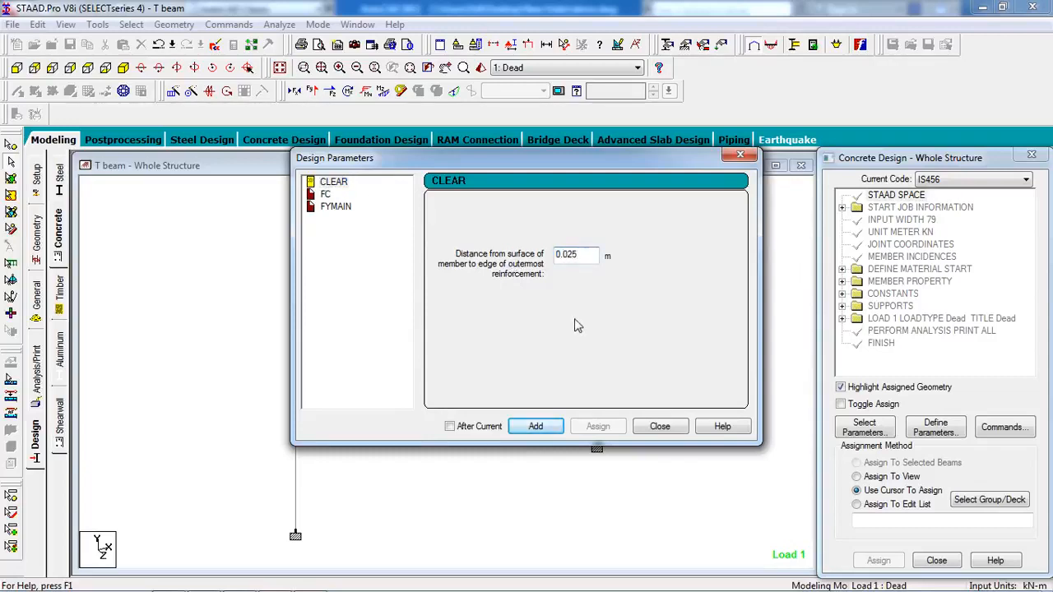
click(543, 429)
Add the FC design parameter with a concrete compressive strength of 20000 kN/m2.
click(326, 194)
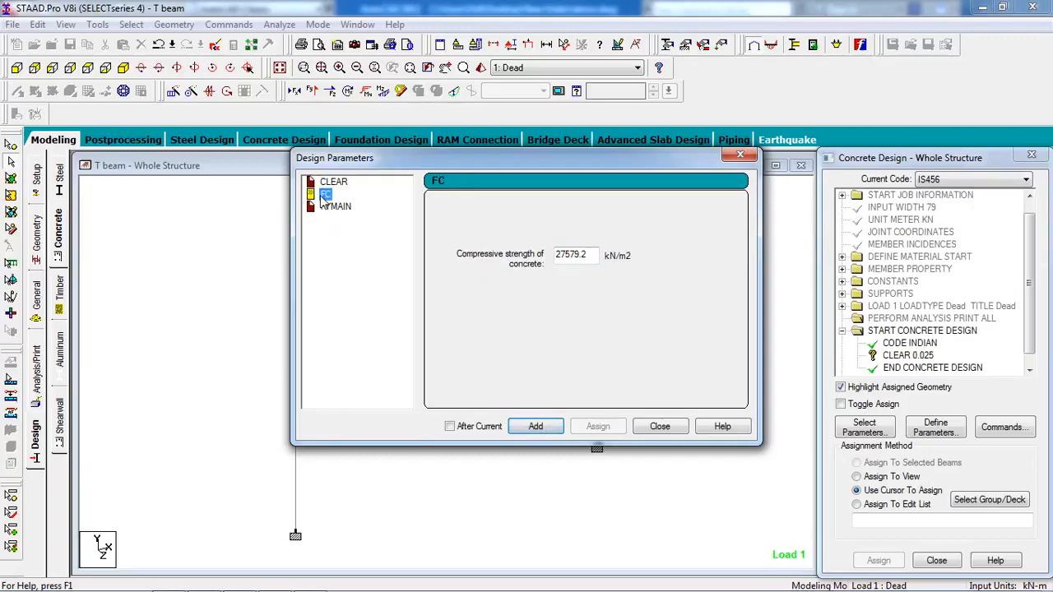
drag(598, 257, 502, 260)
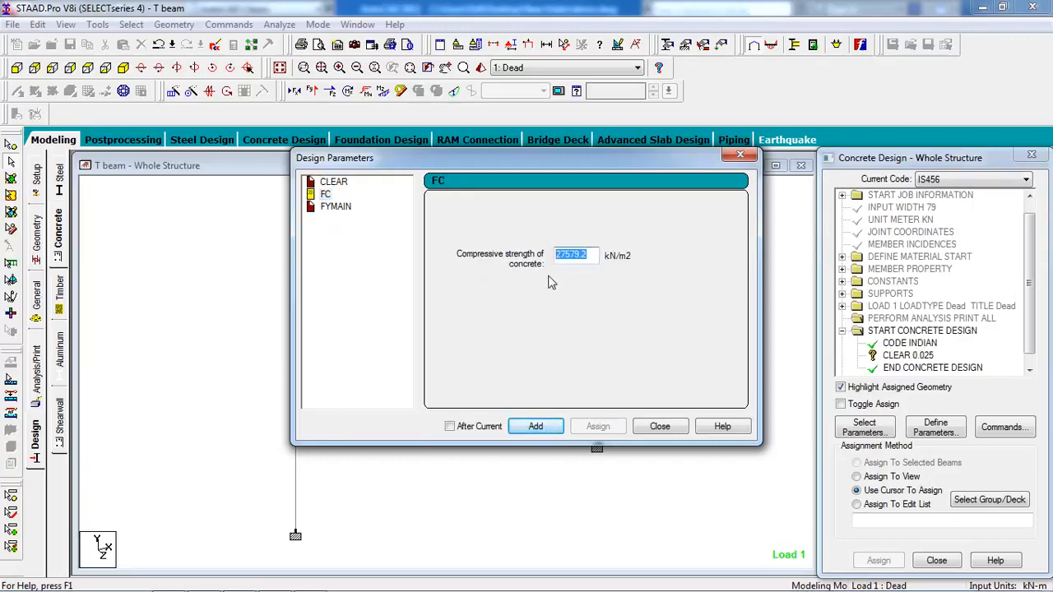
text(20000)
click(546, 429)
Add the FYMAIN design parameter with a main reinforcement yield strength of 415000 kN/m2 and finish defining parameters.
click(329, 210)
drag(594, 257, 506, 267)
text(415000)
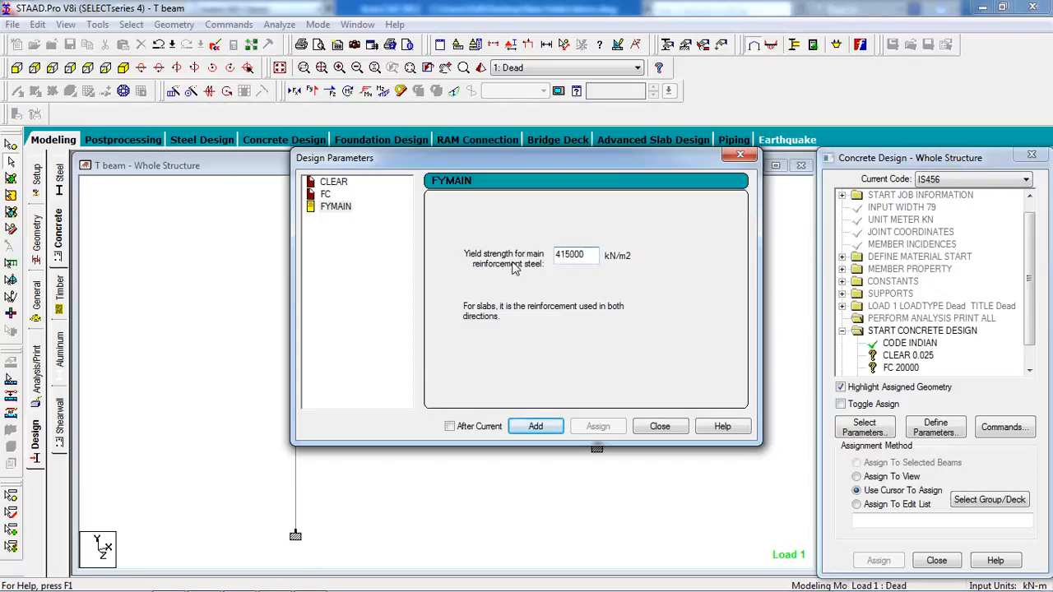
click(536, 427)
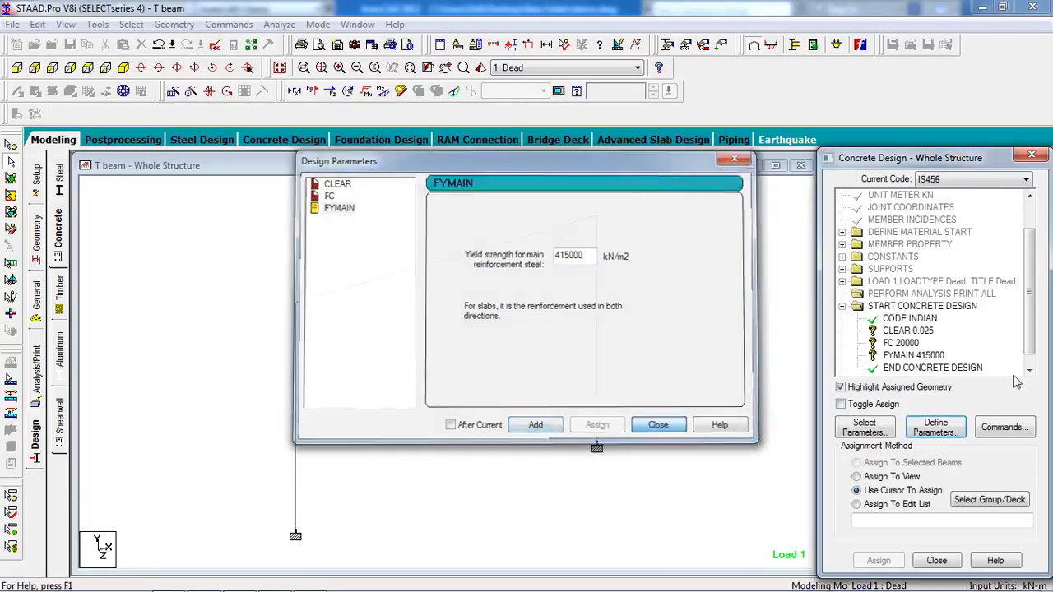
click(659, 426)
Assign the CLEAR 0.025 parameter to the whole view.
scroll(1005, 340, down, 1)
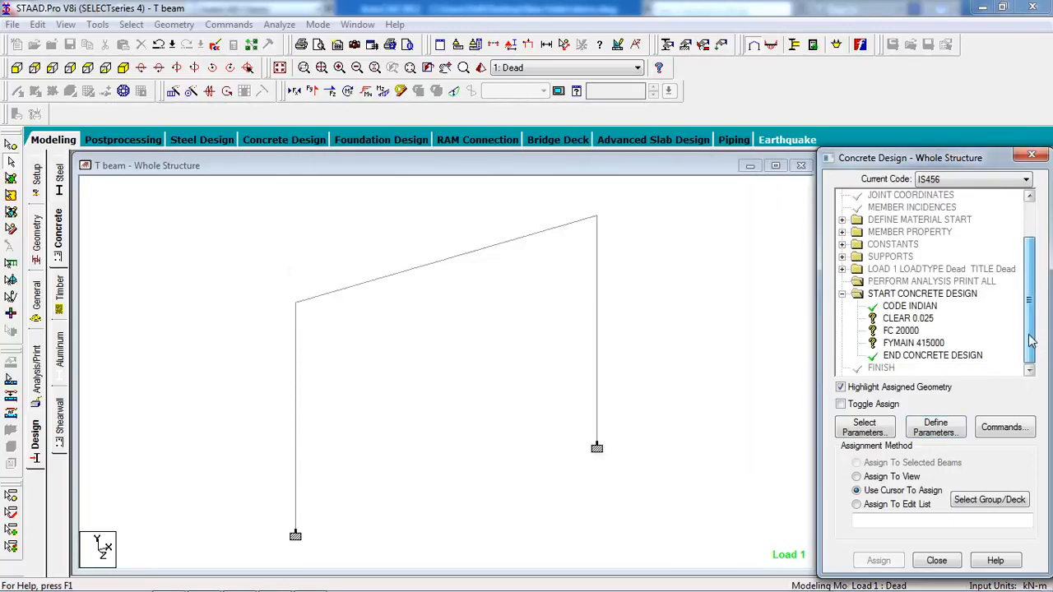
click(914, 320)
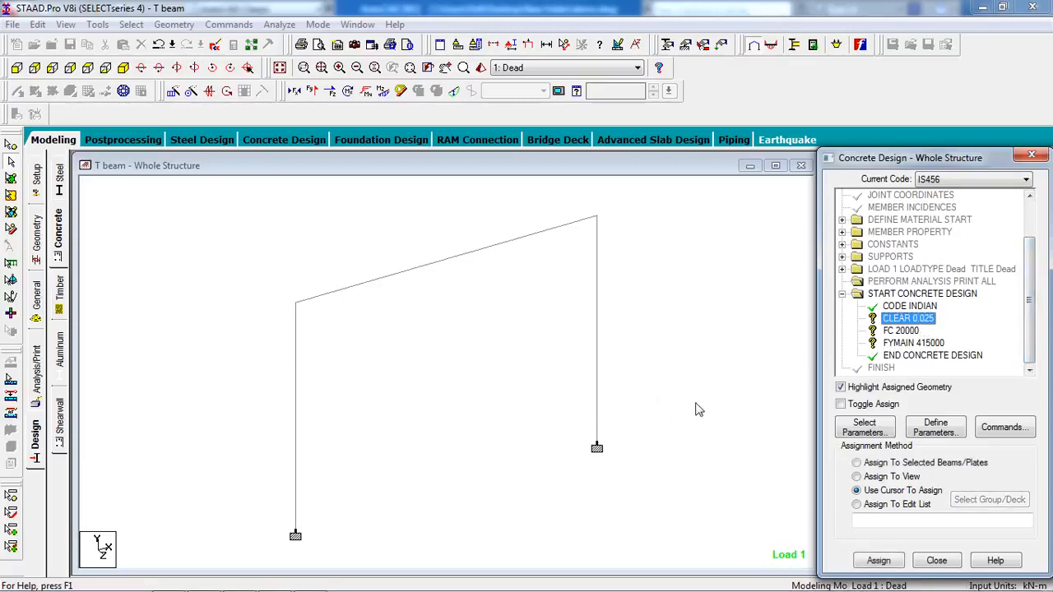
click(872, 478)
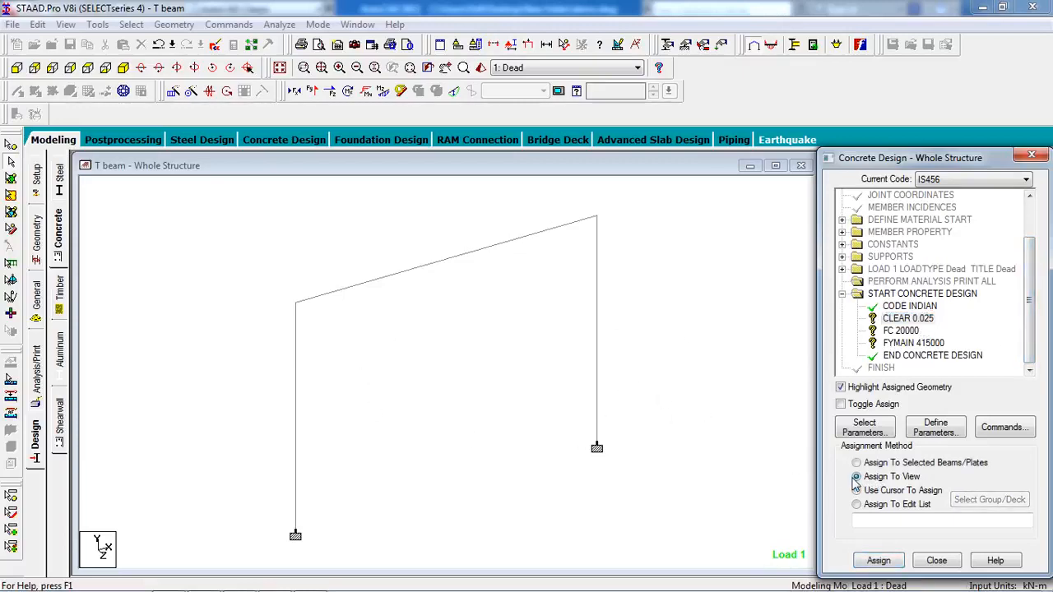
click(880, 560)
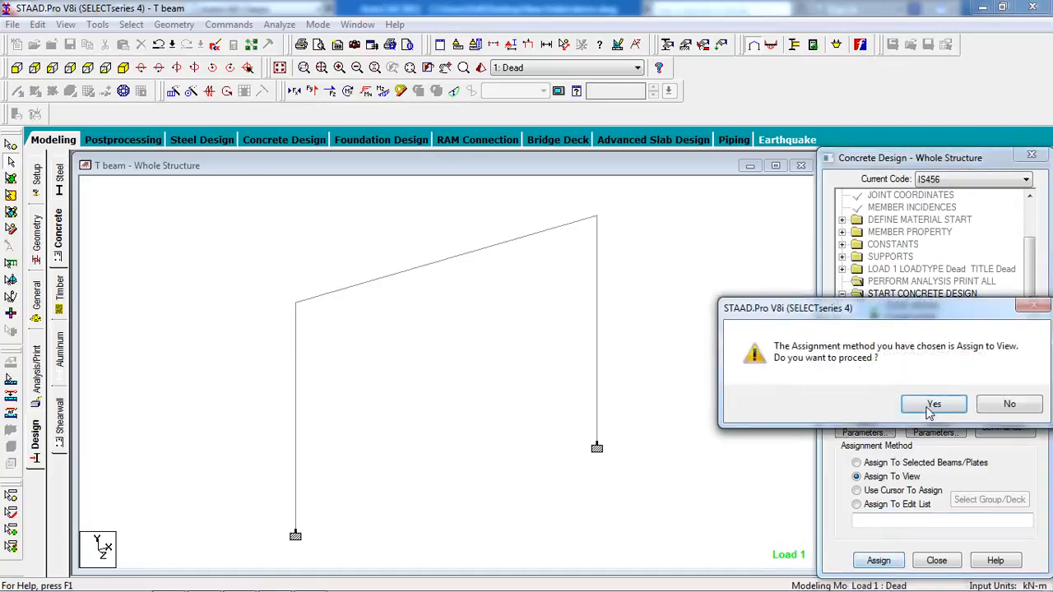
click(926, 405)
Assign the FC 20000 parameter to the whole view.
click(902, 330)
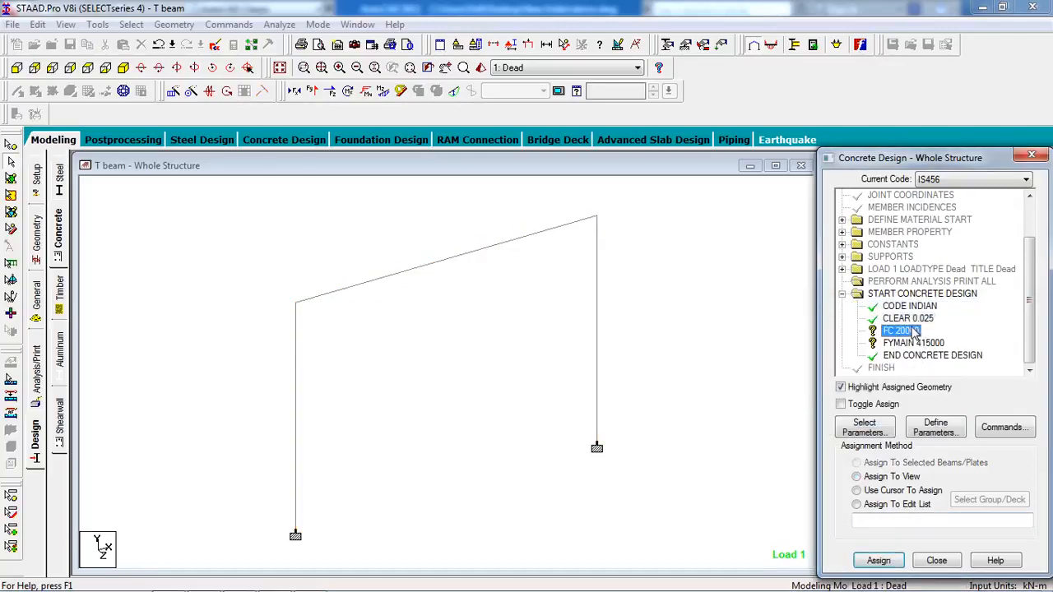
click(886, 478)
click(879, 560)
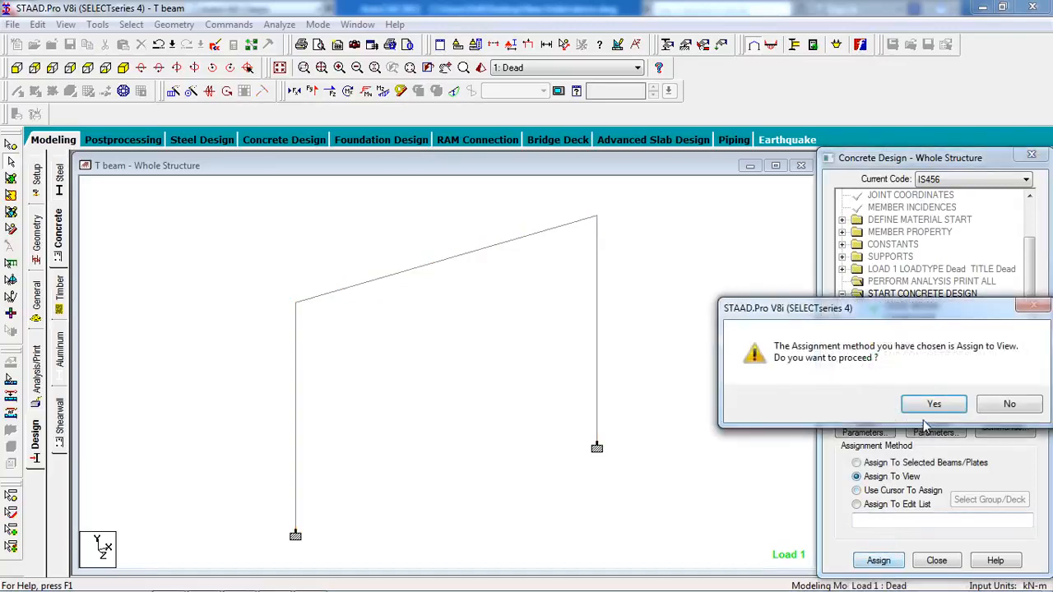
click(925, 404)
Assign the FYMAIN 415000 parameter to the whole view and clear the member selection.
click(914, 343)
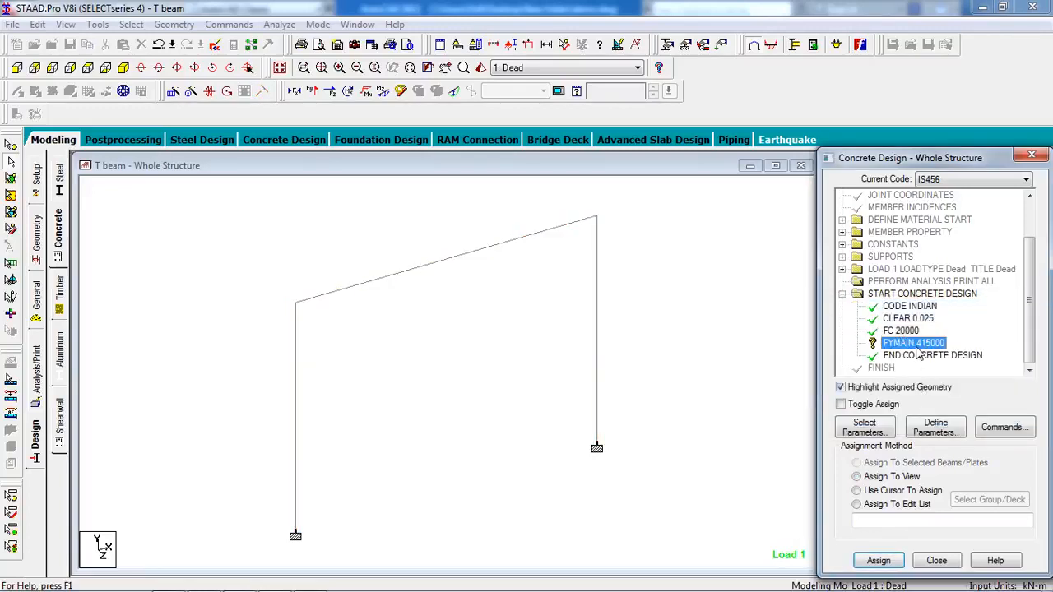
click(876, 478)
click(879, 560)
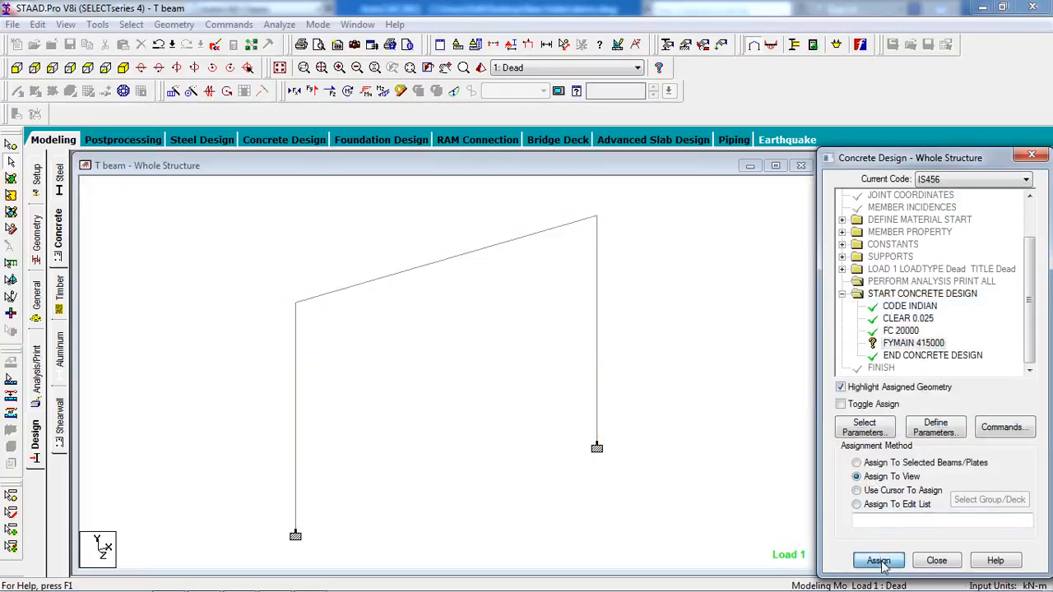
click(933, 404)
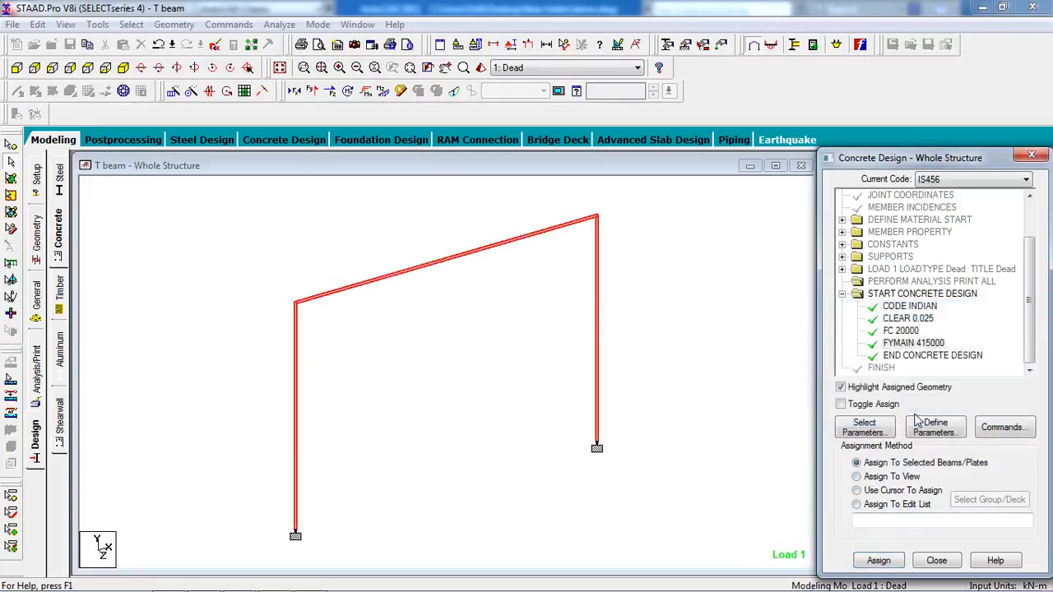
click(665, 357)
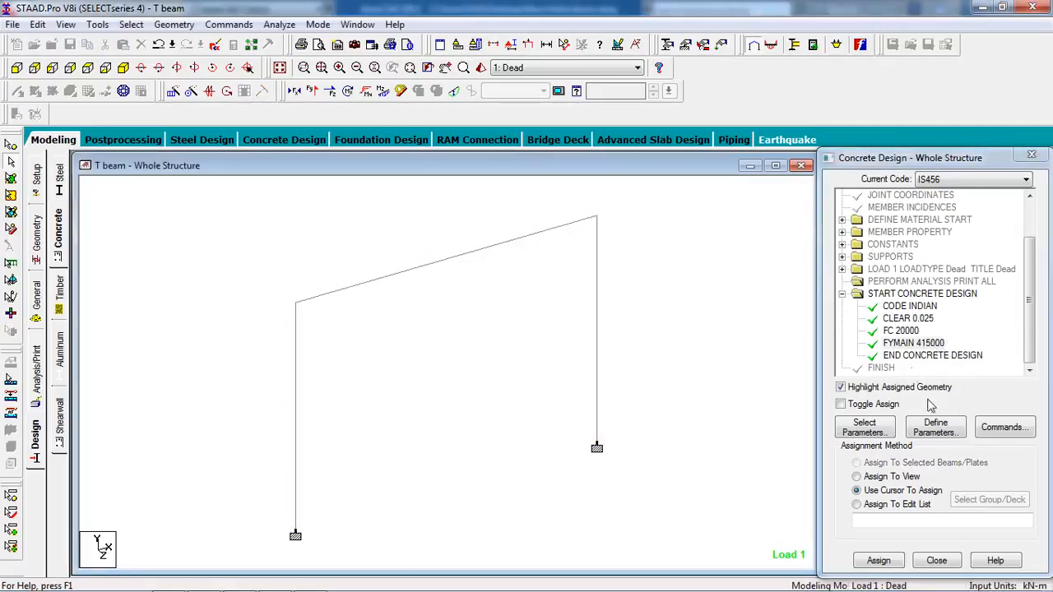
Add the Design Beam and Design Column commands to the concrete design.
click(1005, 433)
click(640, 251)
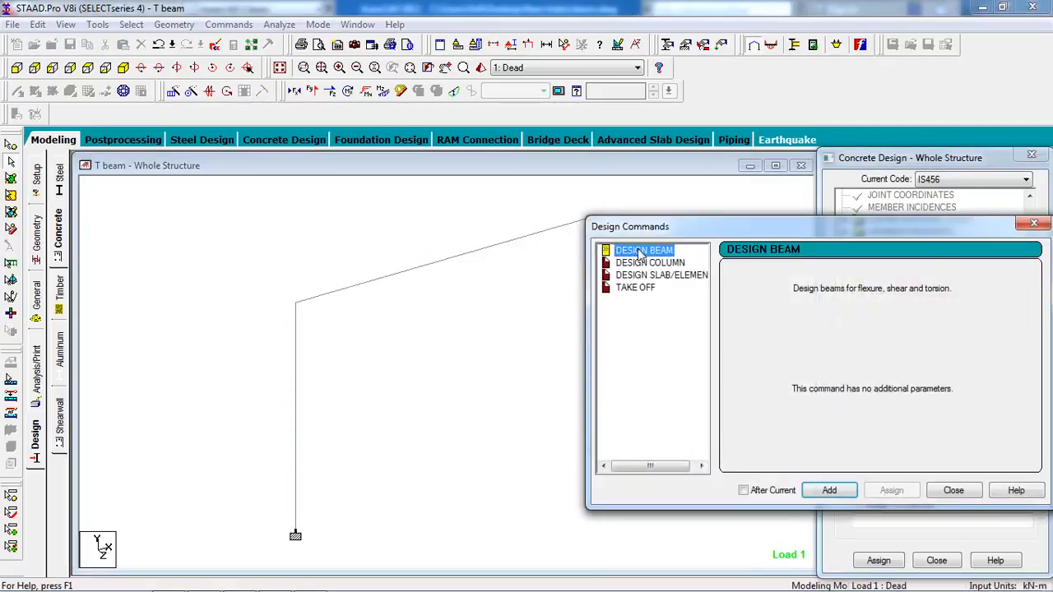
drag(694, 237, 536, 178)
click(671, 431)
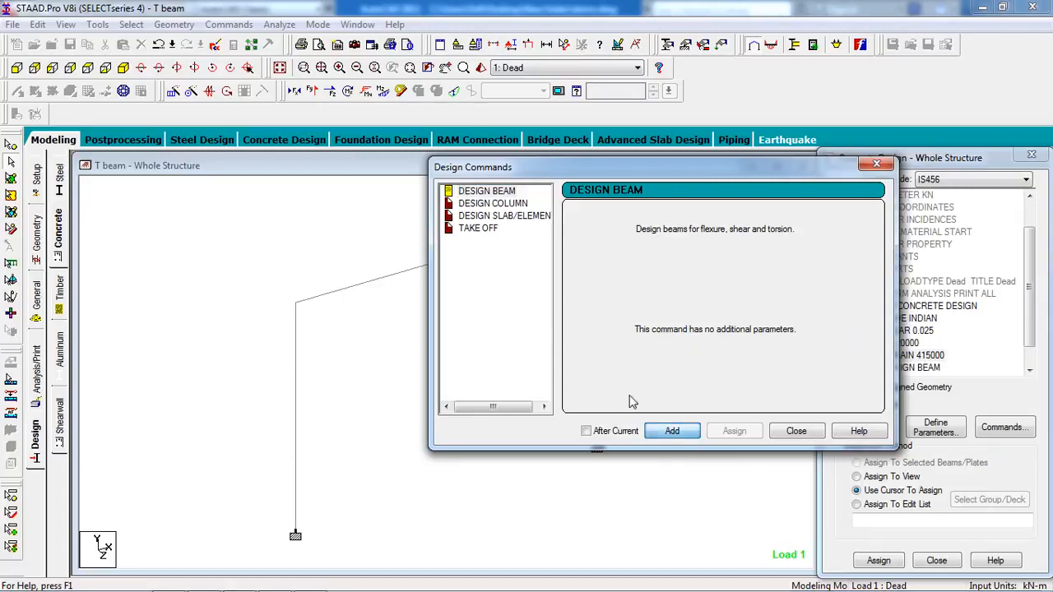
click(498, 204)
click(672, 431)
click(796, 432)
scroll(1025, 313, down, 1)
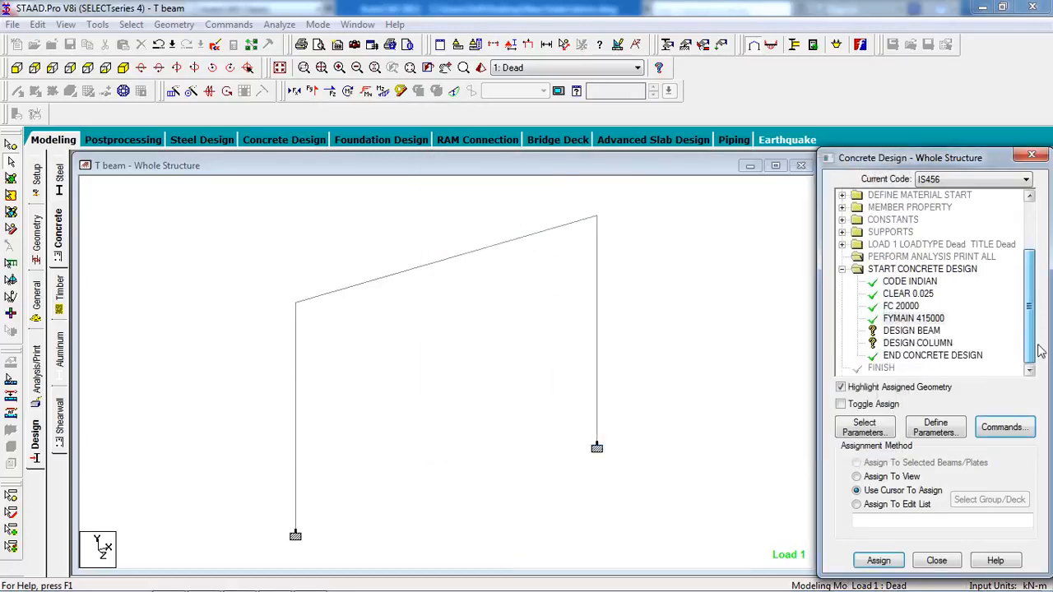
Assign the Design Beam command to the sloping top beam of the frame.
click(912, 330)
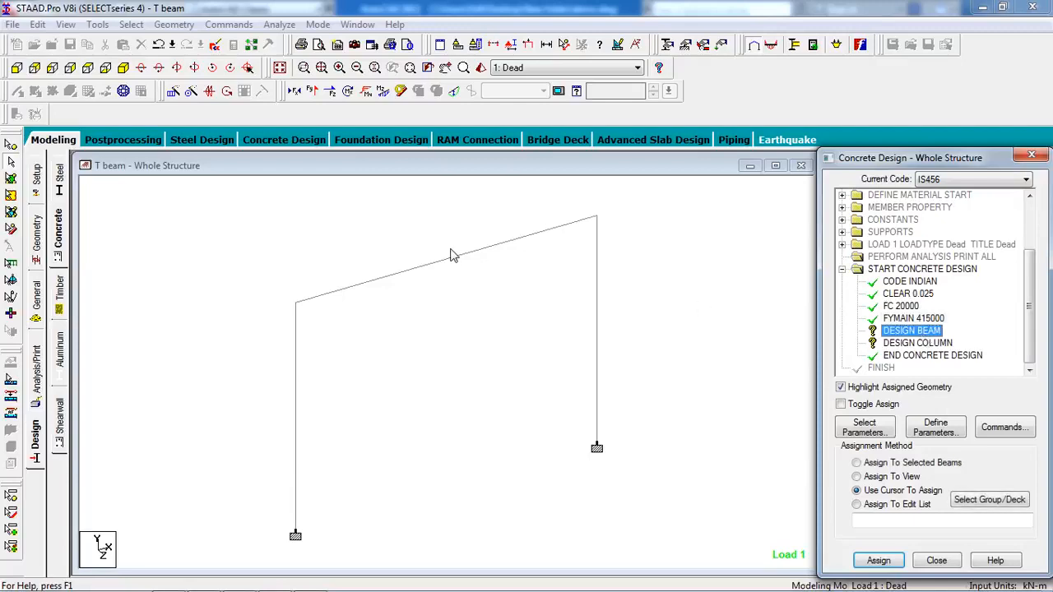
click(451, 255)
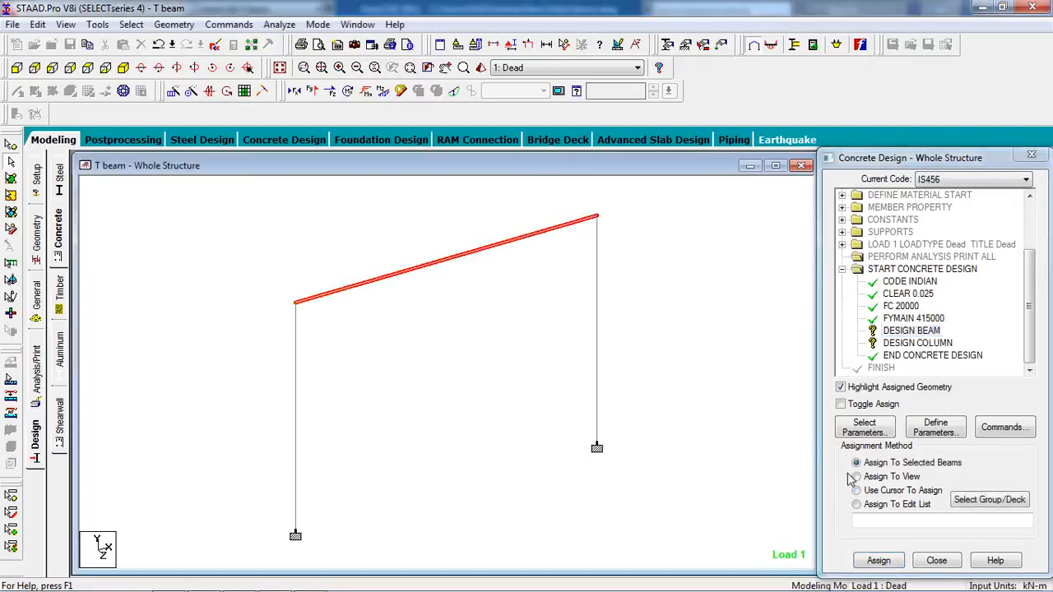
click(879, 560)
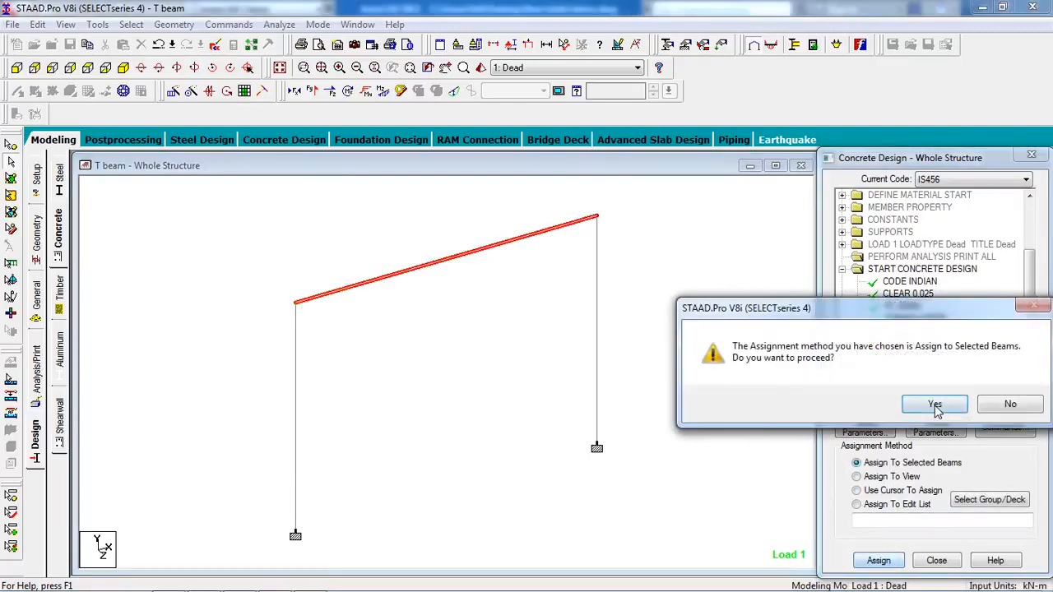
click(935, 405)
Assign the Design Column command to both vertical columns of the frame.
click(917, 343)
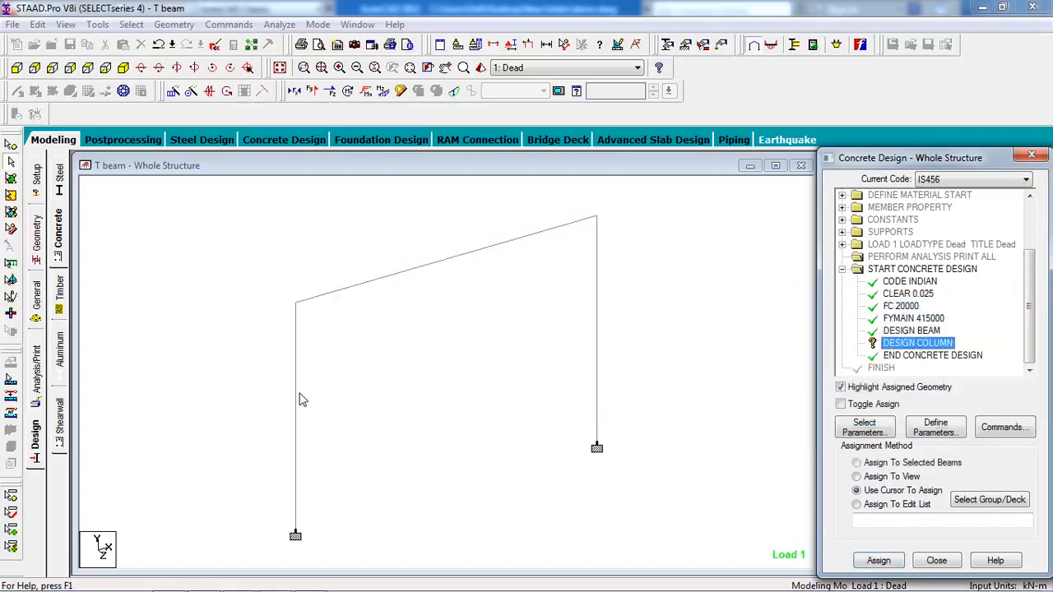
click(298, 435)
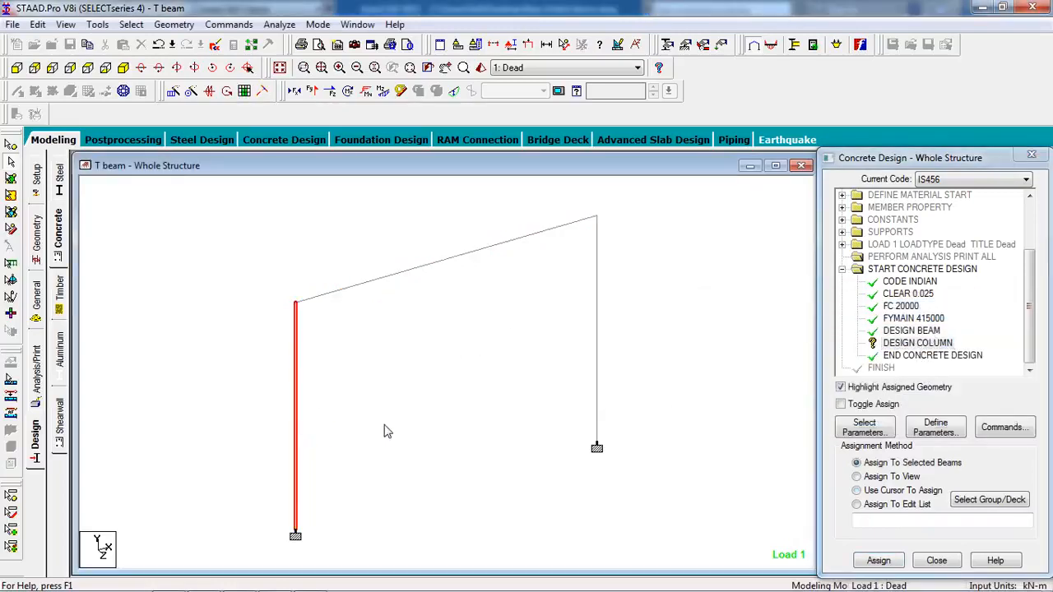
ctrl+click(597, 396)
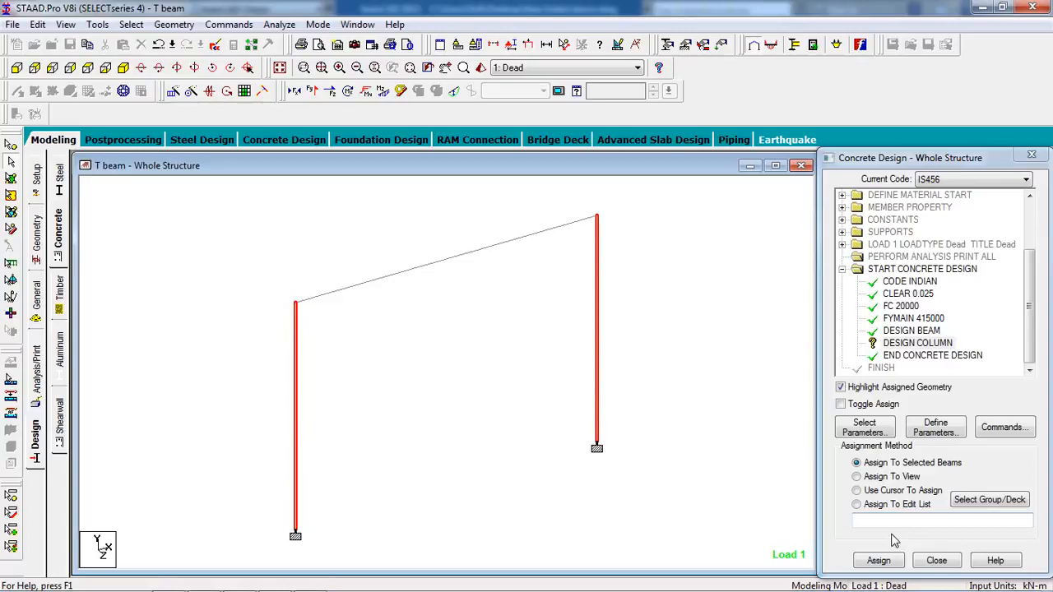
click(894, 562)
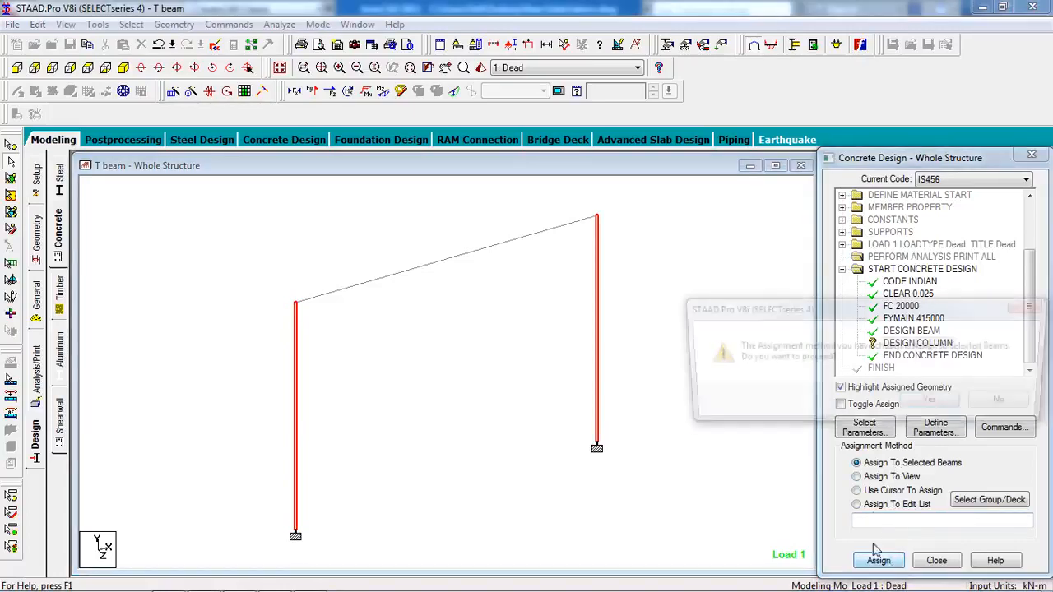
click(928, 405)
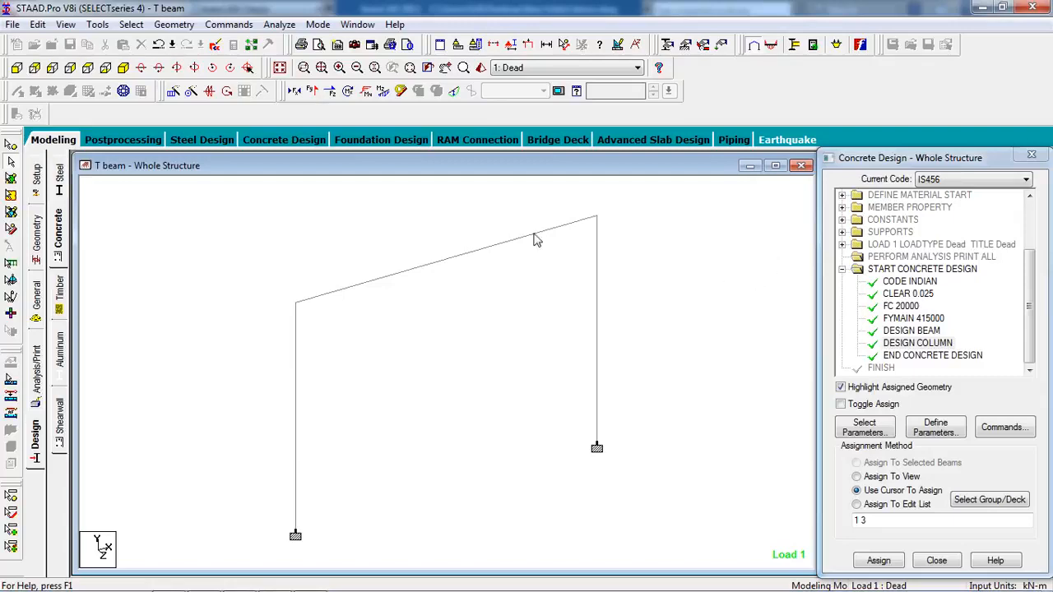
Add a Perform Analysis command with the No Print option after the concrete design.
click(229, 24)
mouse_move(371, 273)
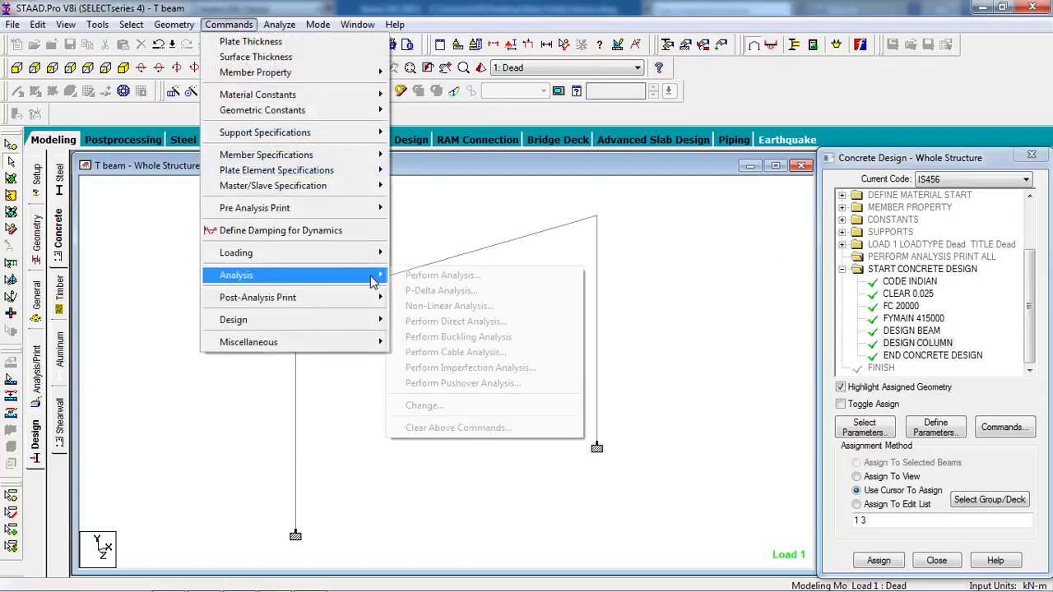
click(442, 274)
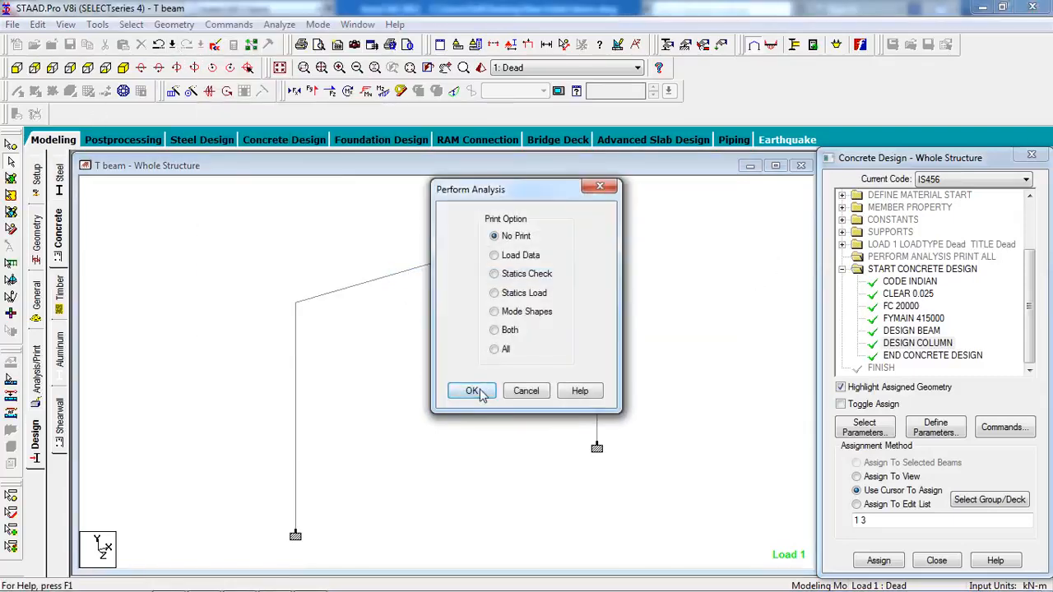
click(472, 390)
Add a second Perform Analysis command with the No Print option after the first one.
click(280, 25)
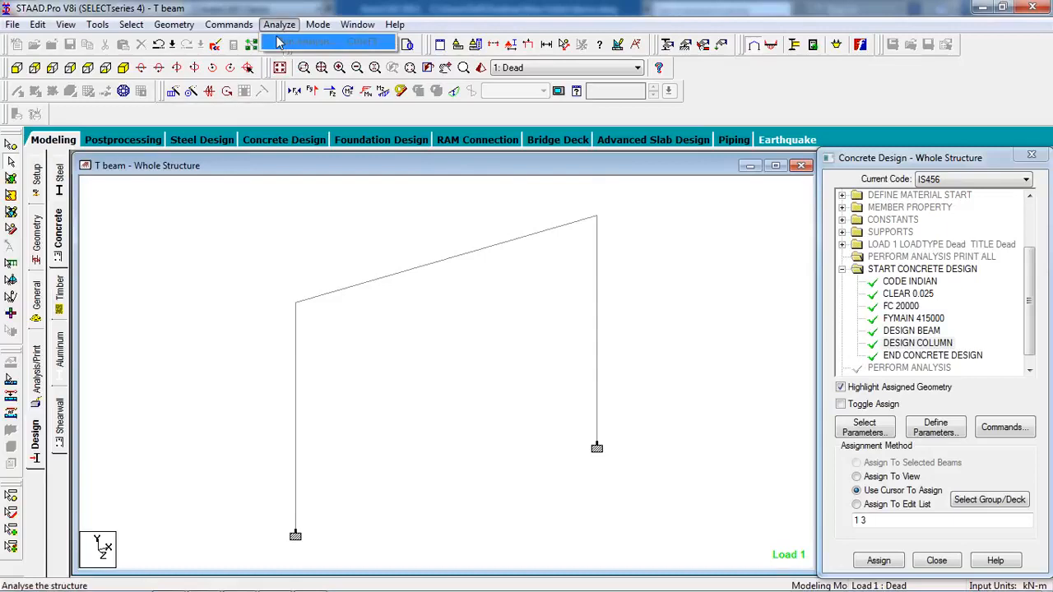
mouse_move(229, 24)
mouse_move(335, 282)
click(436, 274)
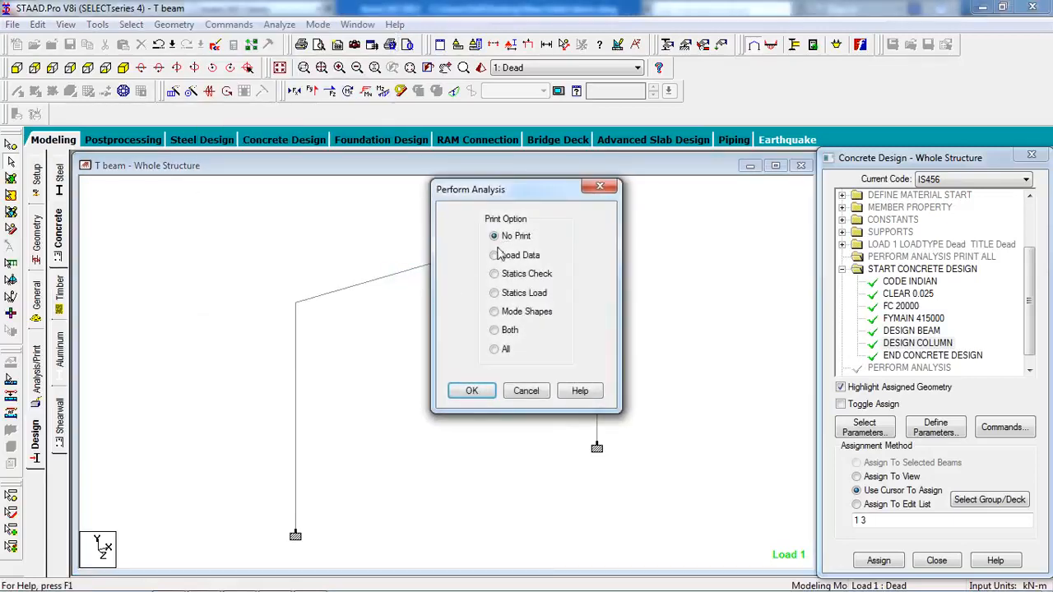
click(473, 390)
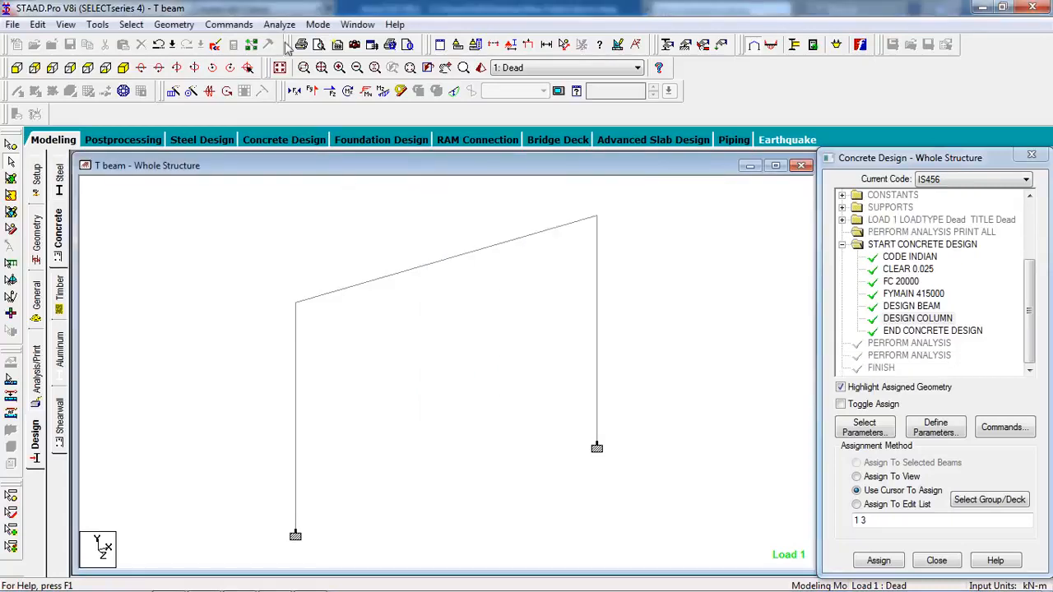
Add a Perform Analysis command with the All print option after the two existing ones and try to run the analysis.
click(280, 24)
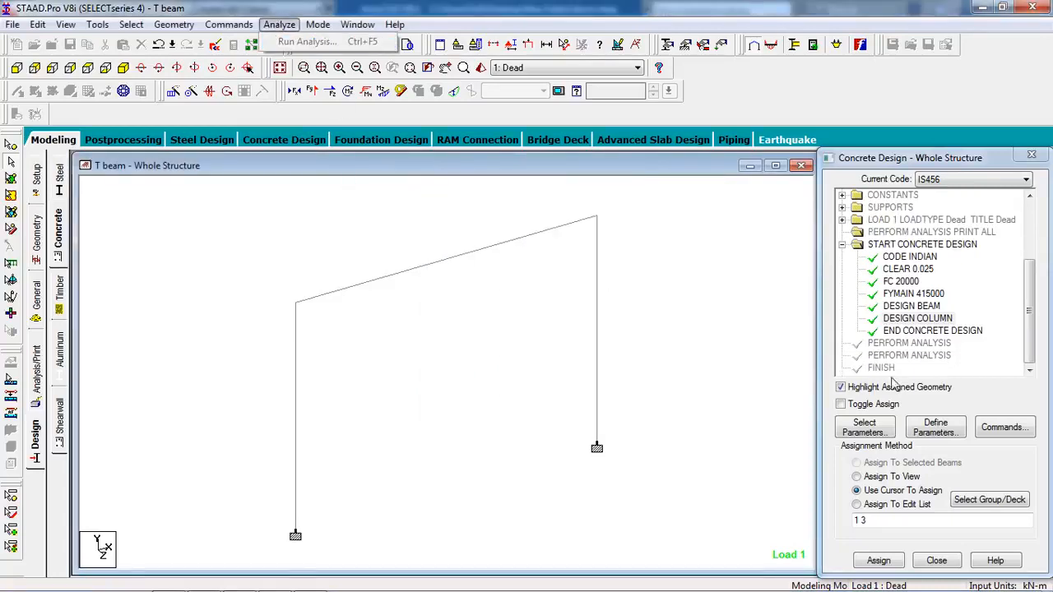
click(1032, 346)
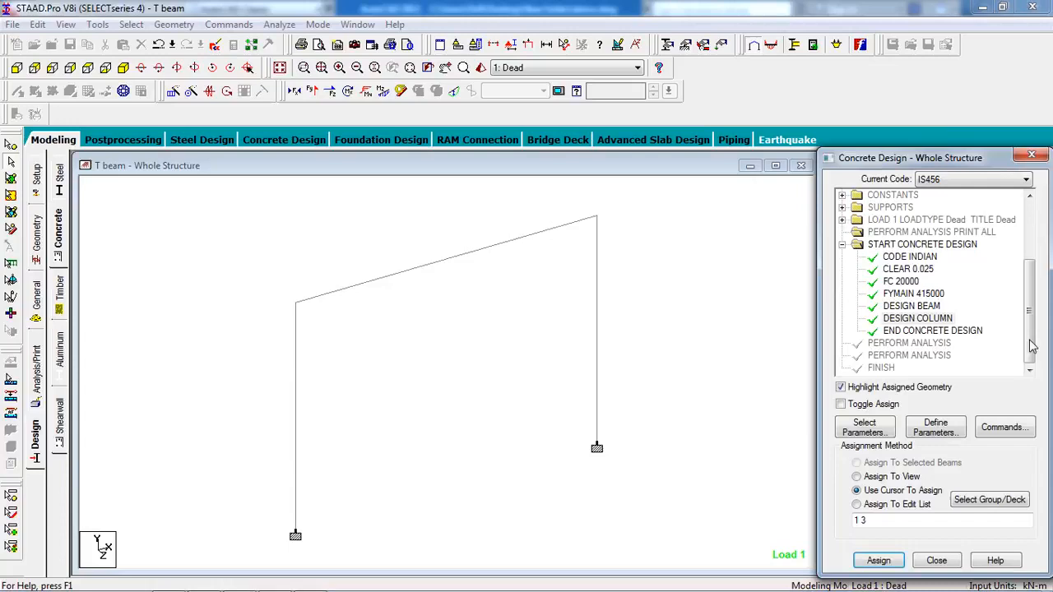
click(938, 355)
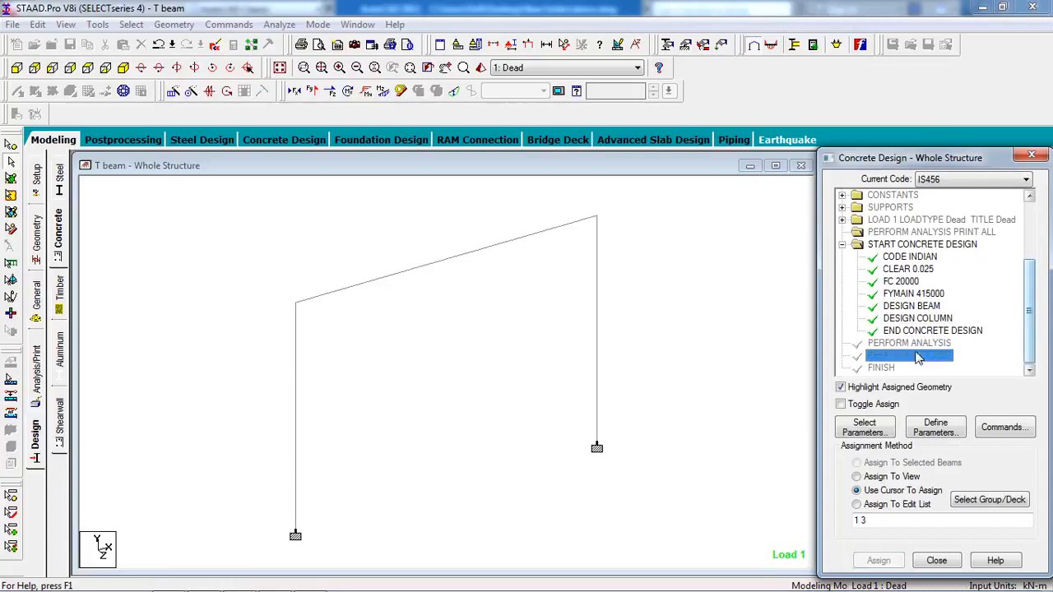
click(230, 24)
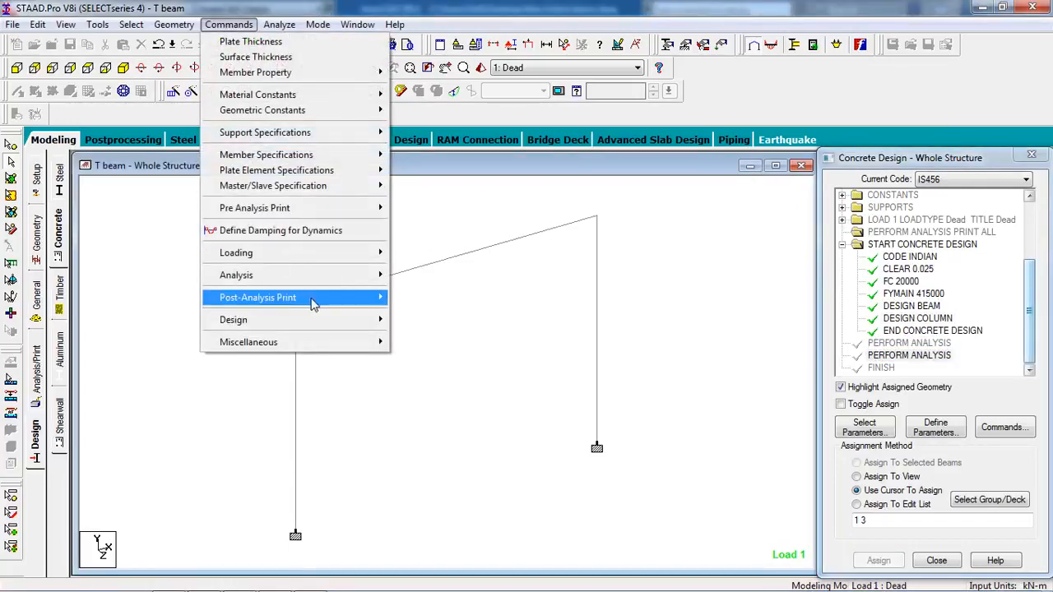
mouse_move(330, 277)
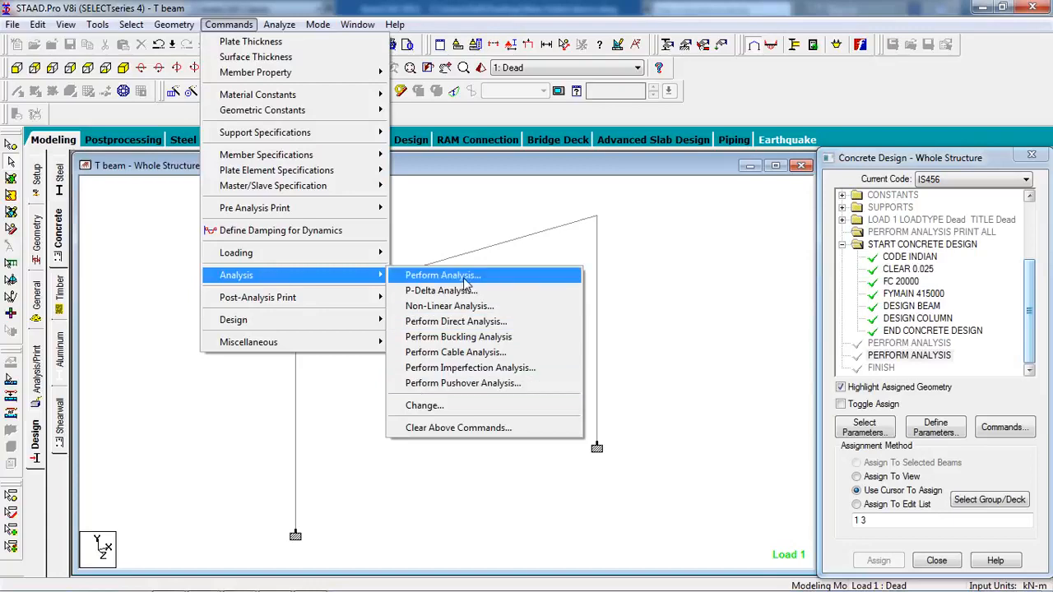
click(441, 275)
click(480, 391)
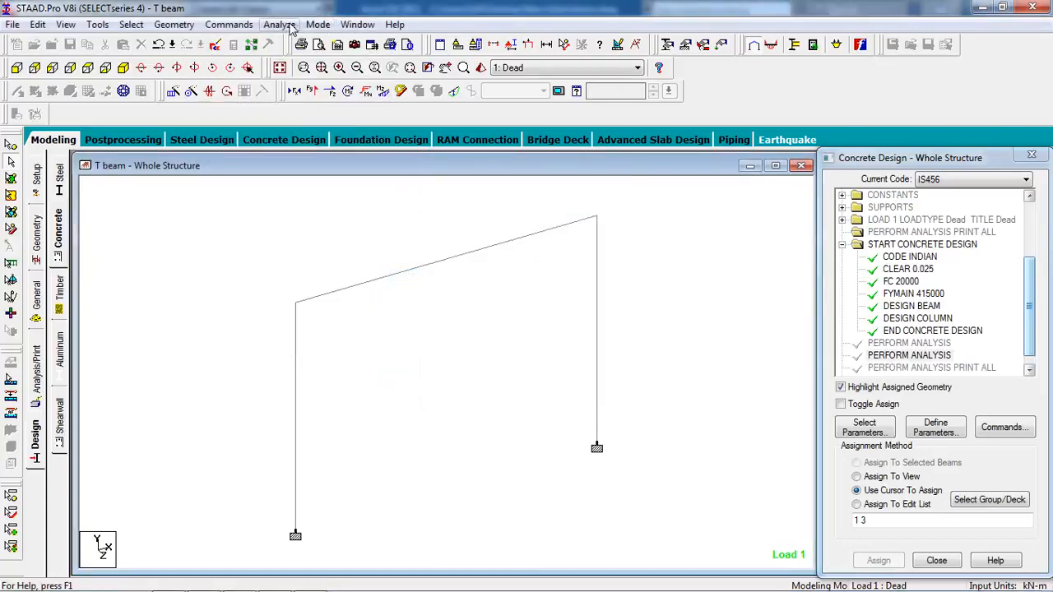
click(283, 25)
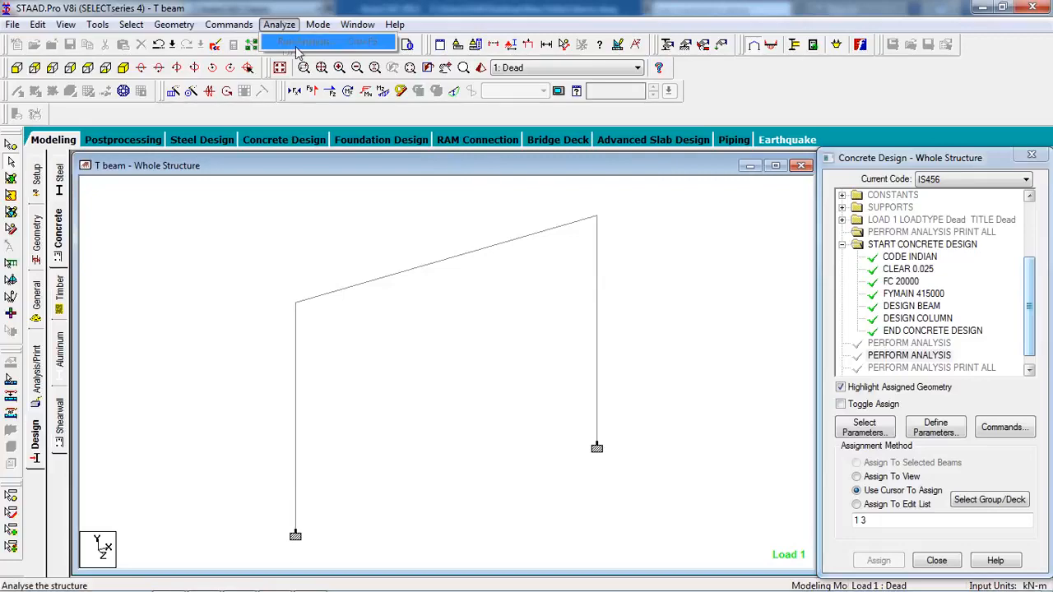
click(299, 43)
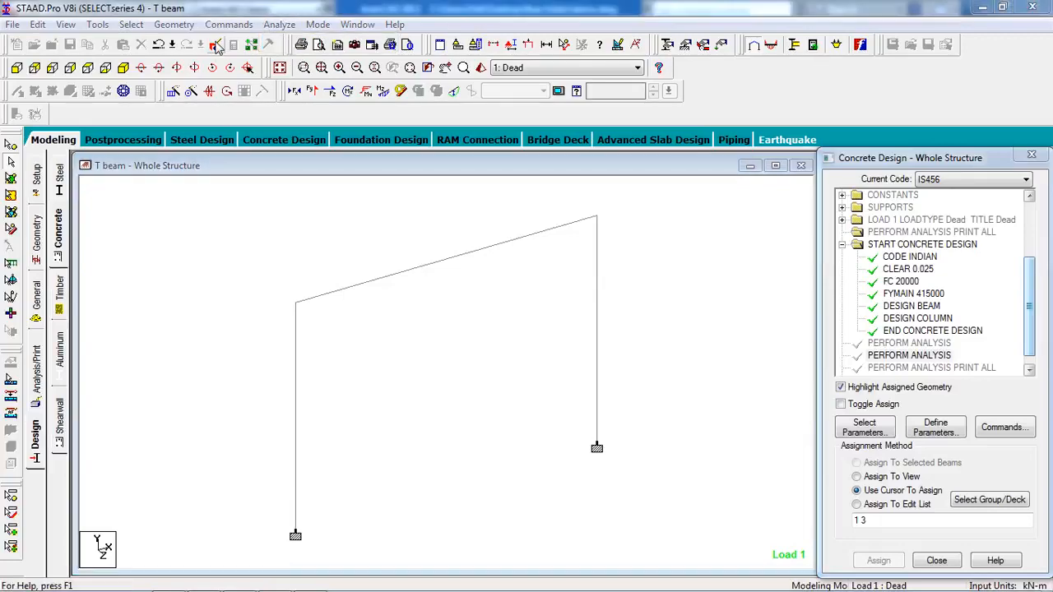
In the STAAD input file, delete the three Perform Analysis lines and the Finish line after END CONCRETE DESIGN, and save the file.
click(445, 342)
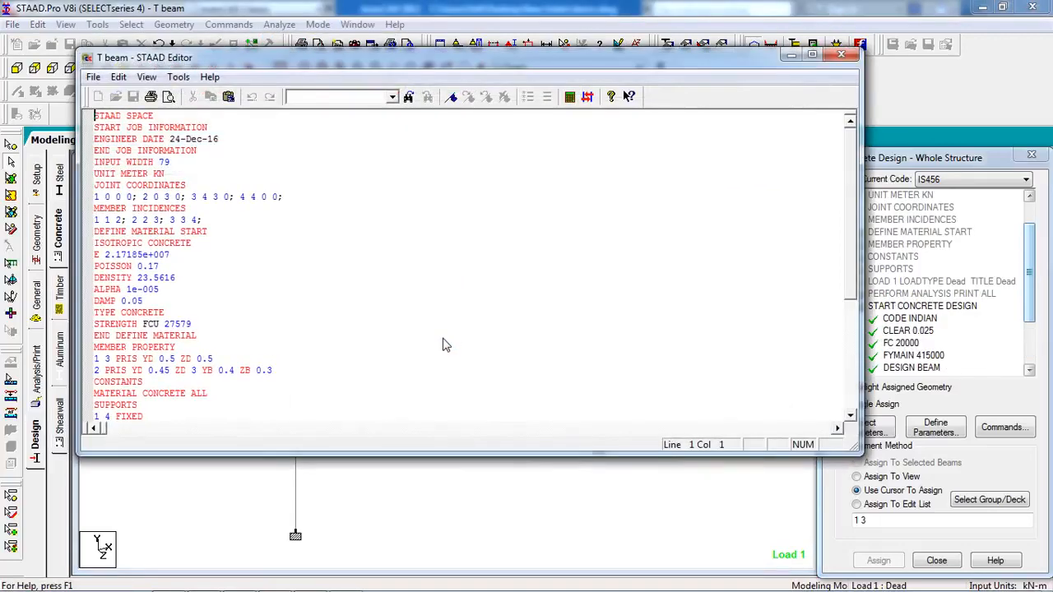
scroll(397, 355, down, 9)
scroll(206, 313, up, 3)
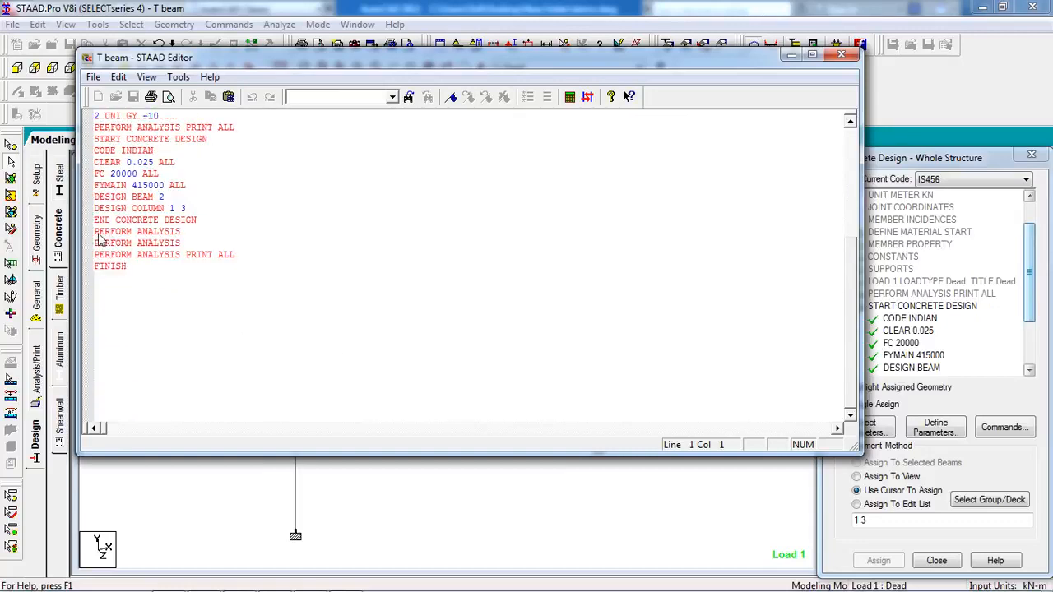
drag(96, 233, 132, 268)
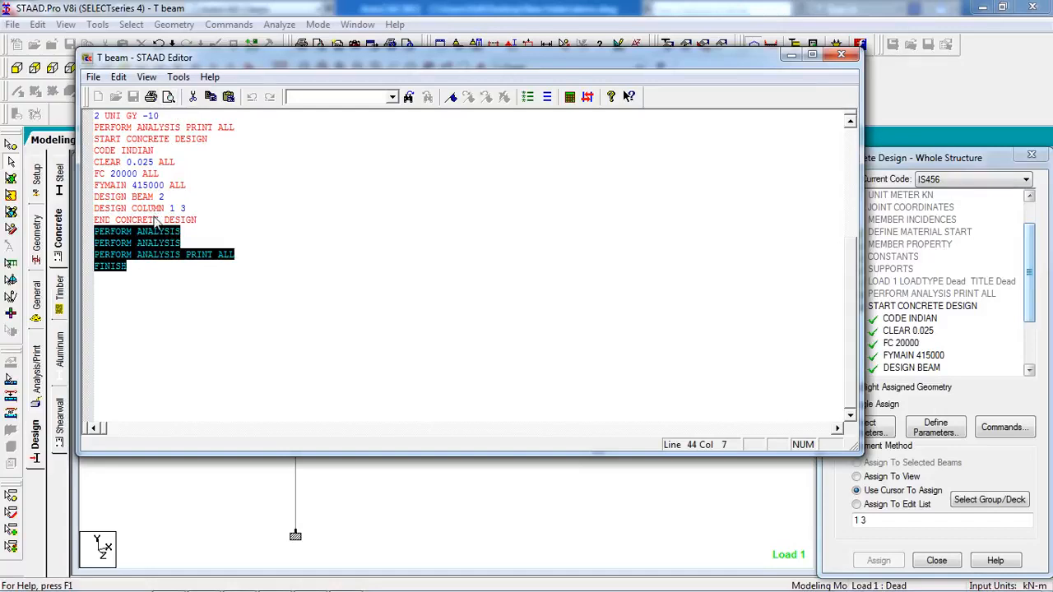
key(Delete)
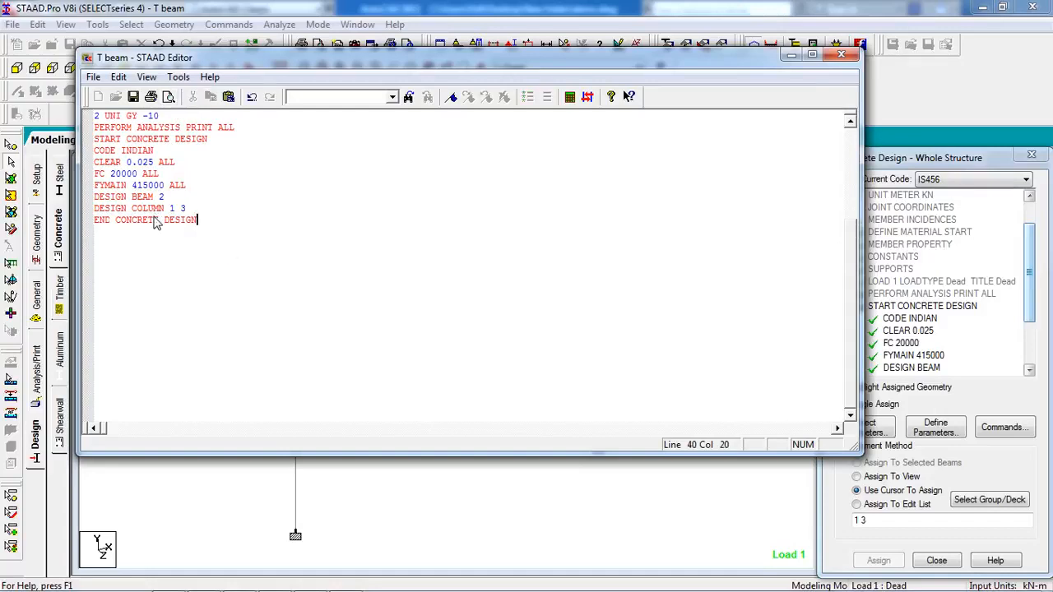
click(135, 96)
click(840, 54)
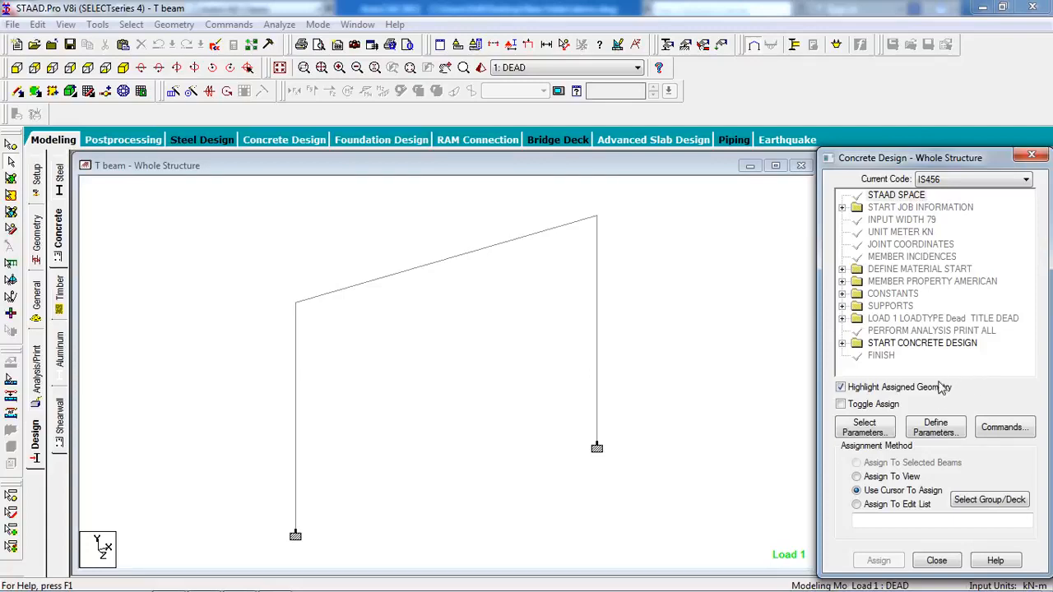
Check which members the Clear, Design Beam and Design Column entries of the concrete design are assigned to.
click(842, 343)
scroll(962, 350, down, 1)
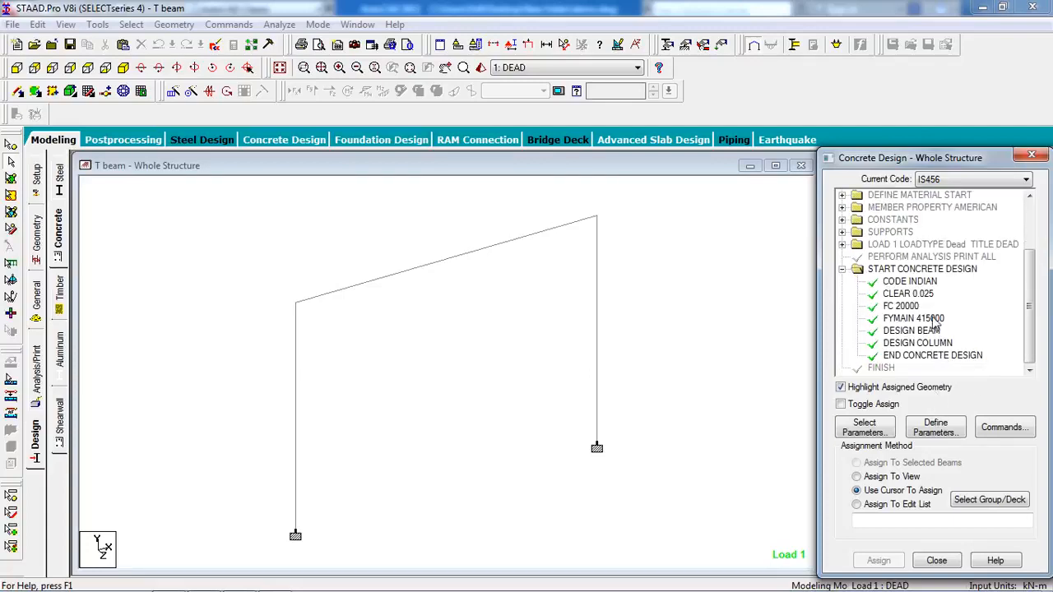
click(910, 295)
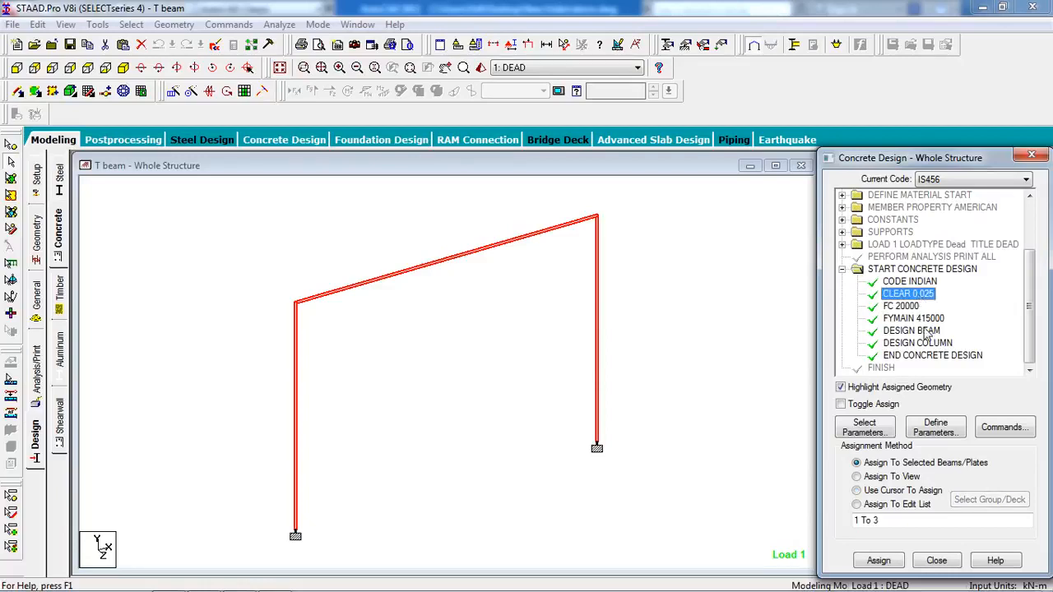
click(928, 331)
click(927, 344)
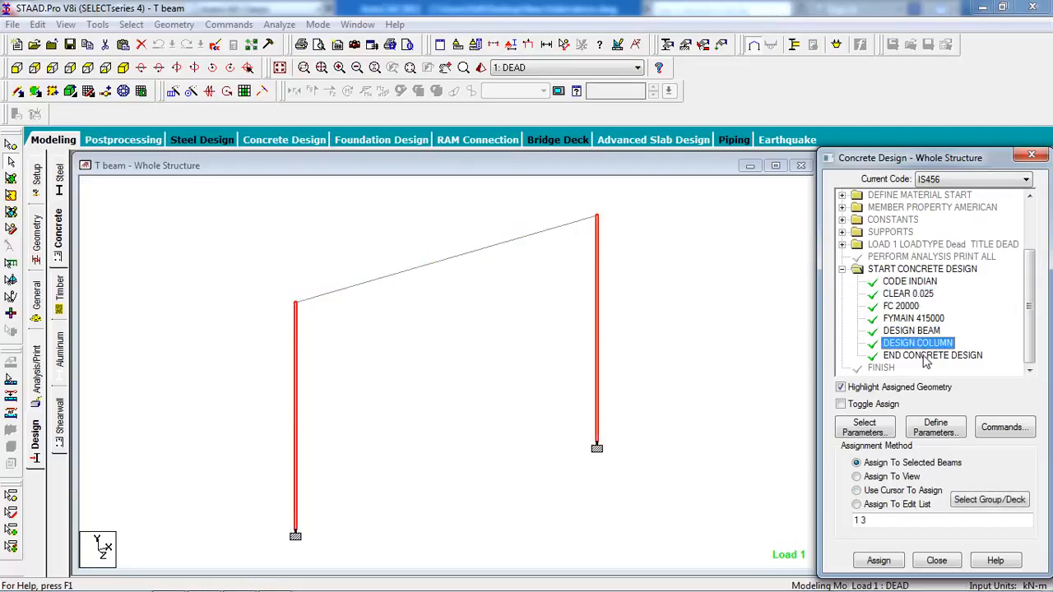
click(437, 262)
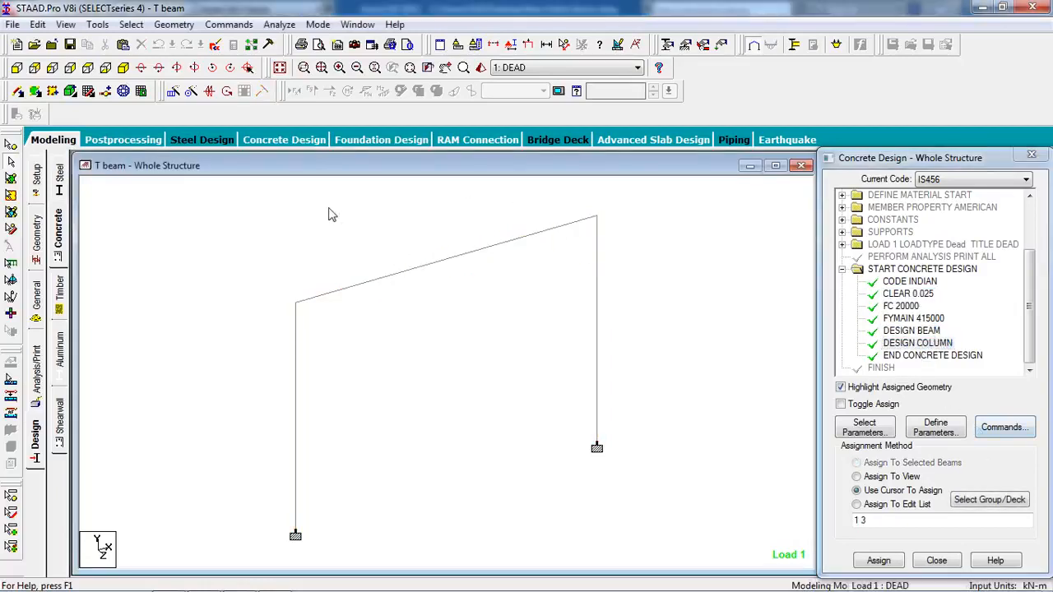
Add a single Perform Analysis command with the No Print option after the concrete design block.
click(232, 25)
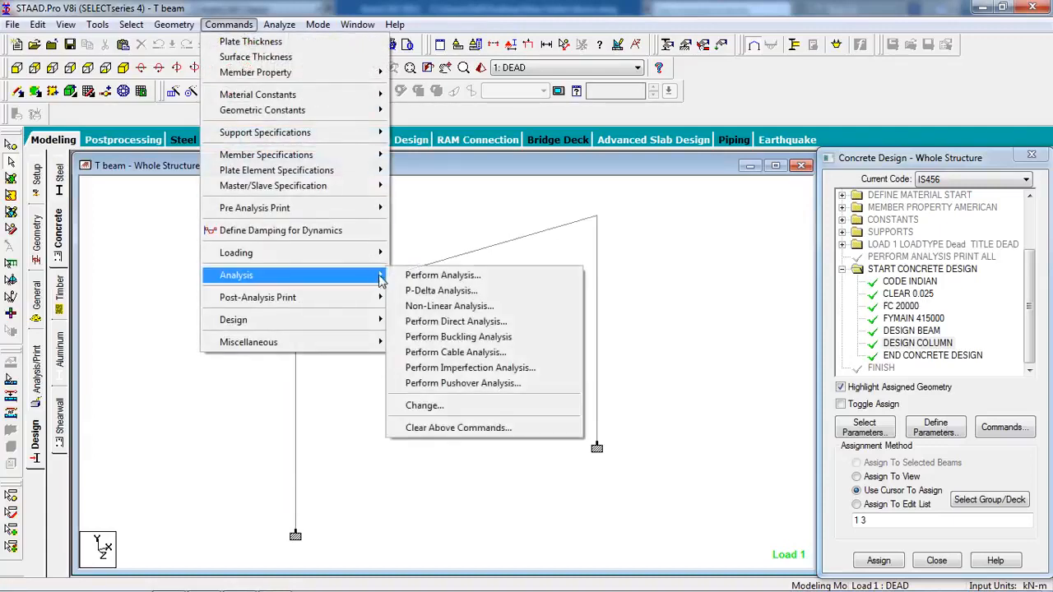
click(405, 278)
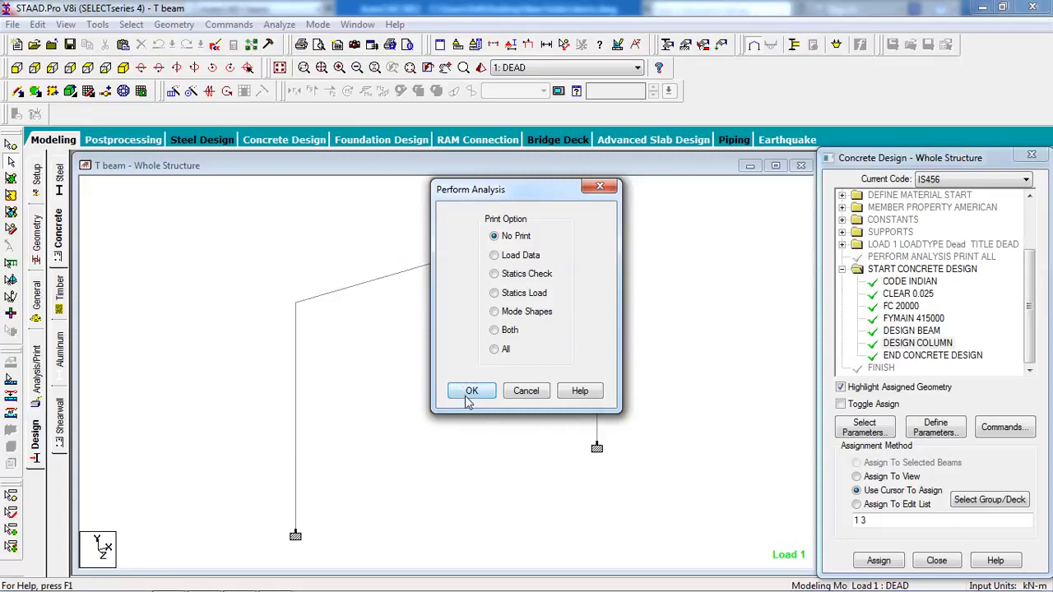
click(469, 387)
Save the modified structure, run the analysis and stay in modeling mode.
click(279, 24)
click(293, 41)
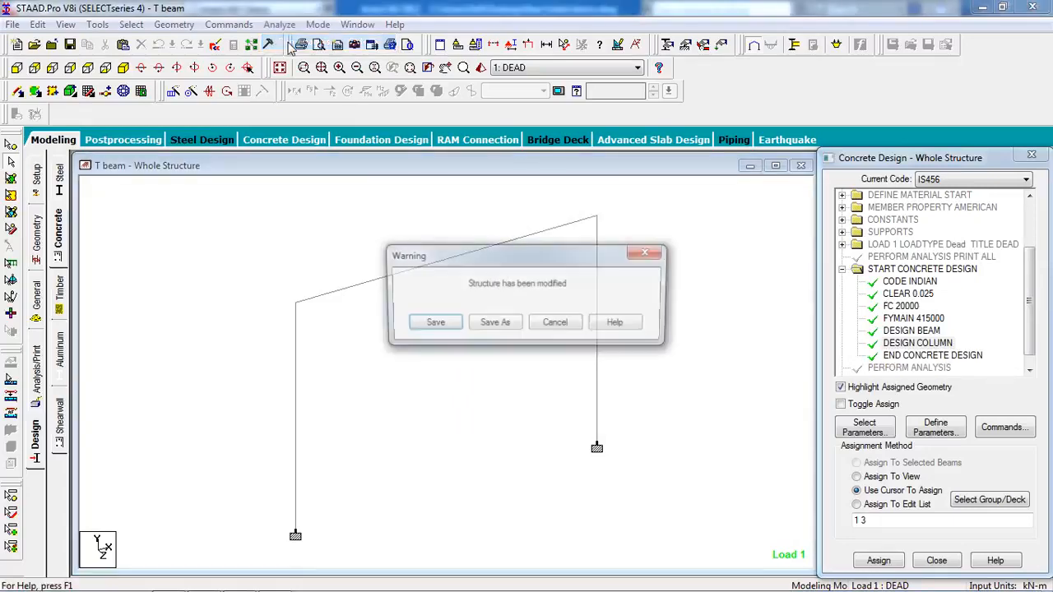
click(434, 324)
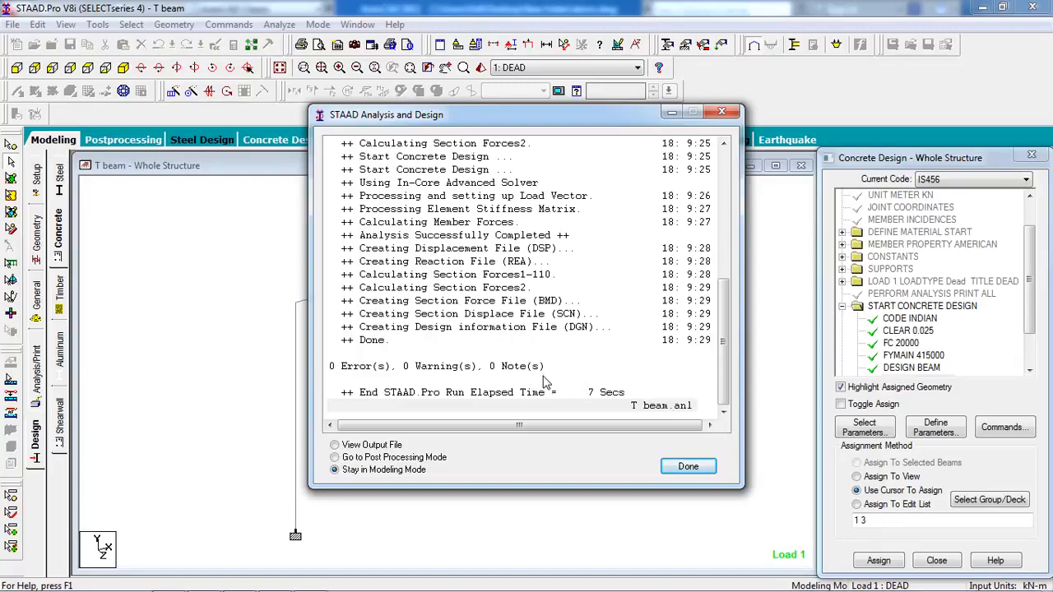
click(686, 467)
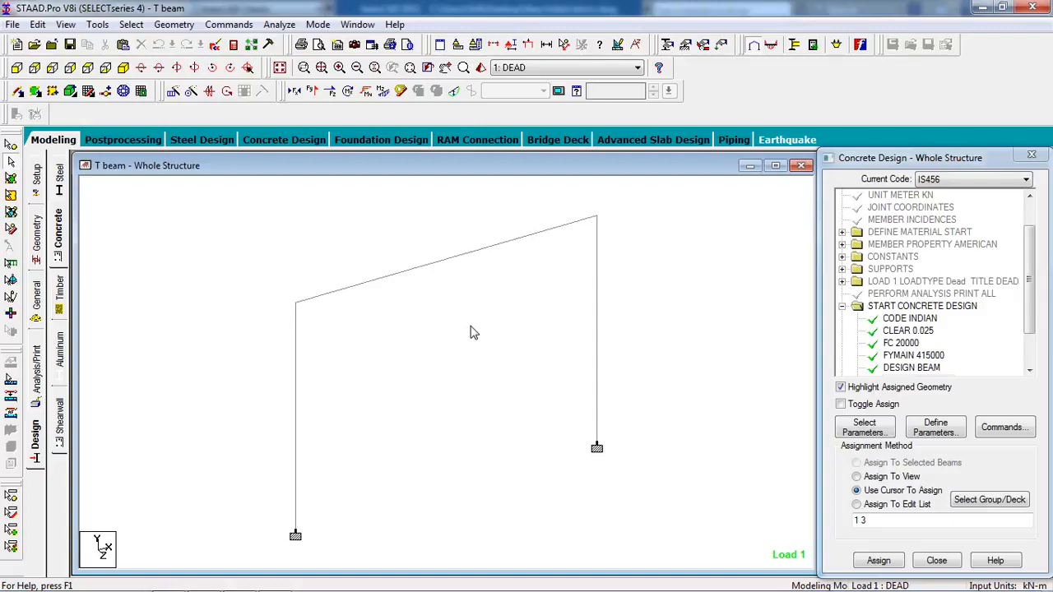
Examine the sloping top beam's concrete design, loading, shear and bending, and deflection results.
click(501, 249)
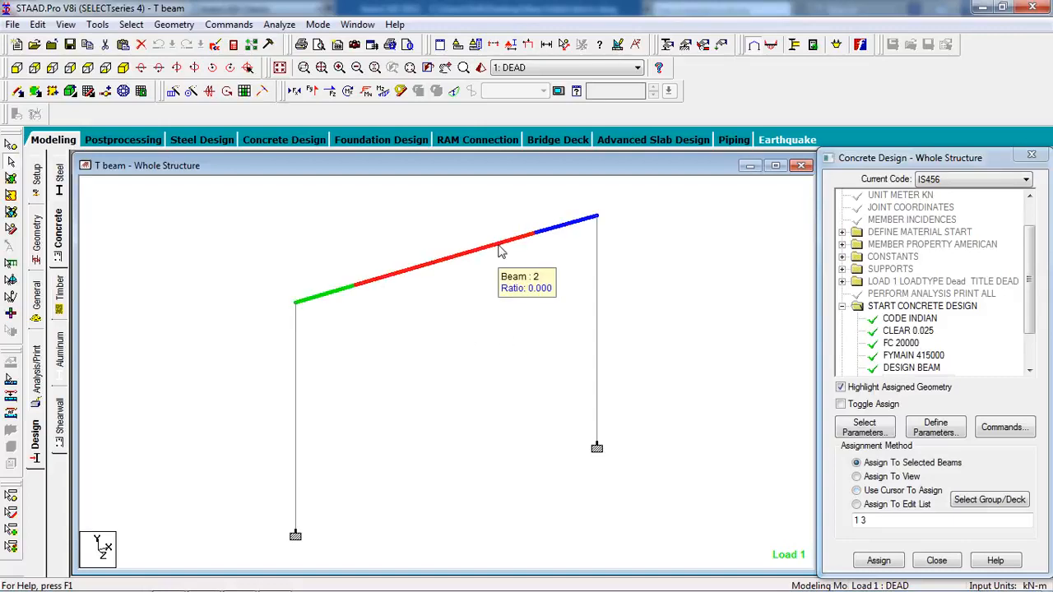
double_click(500, 250)
click(607, 148)
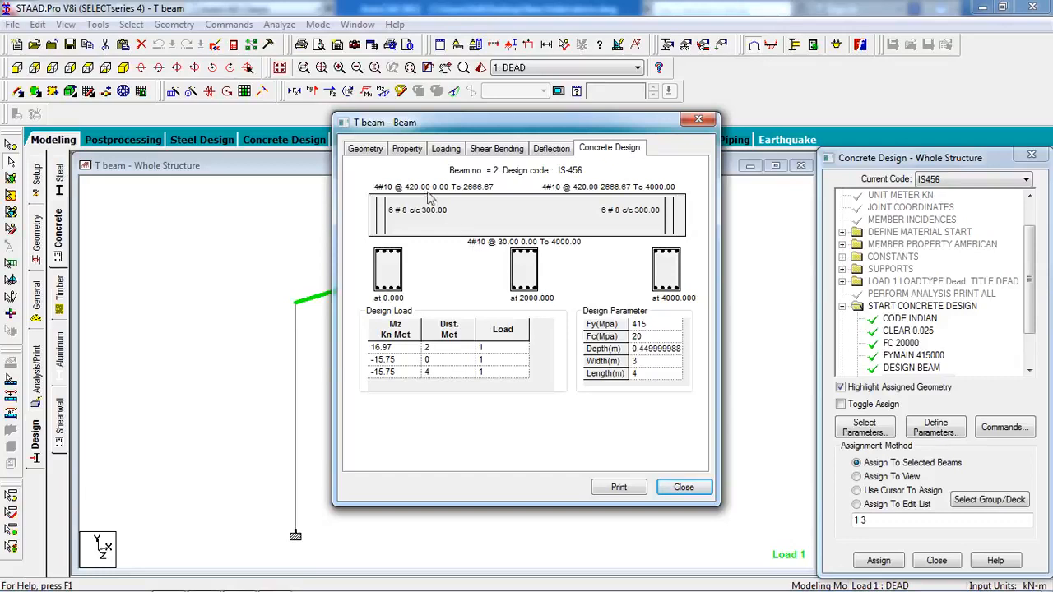
click(447, 153)
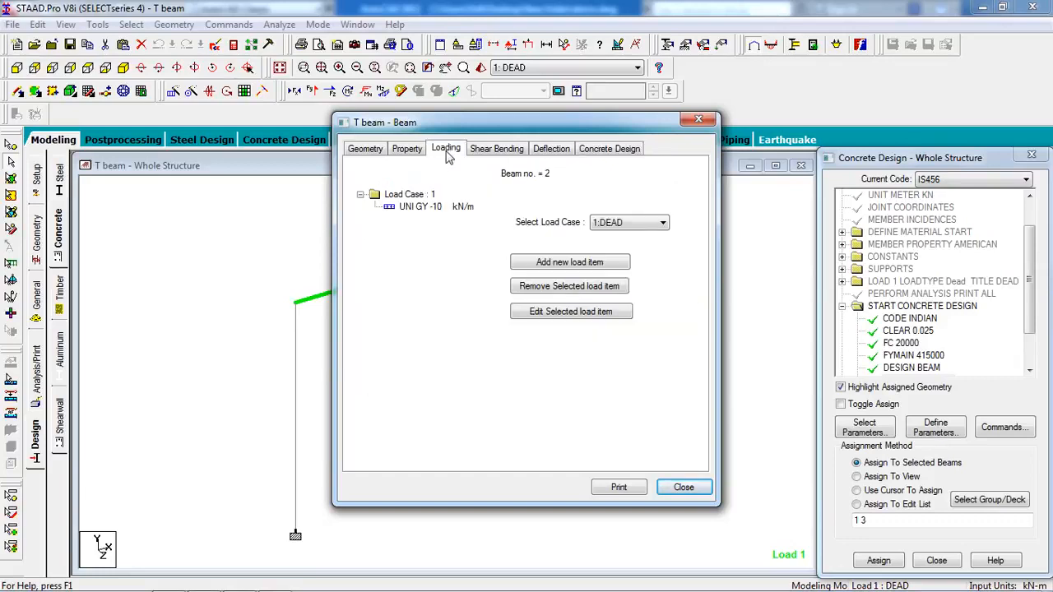
click(497, 153)
click(563, 153)
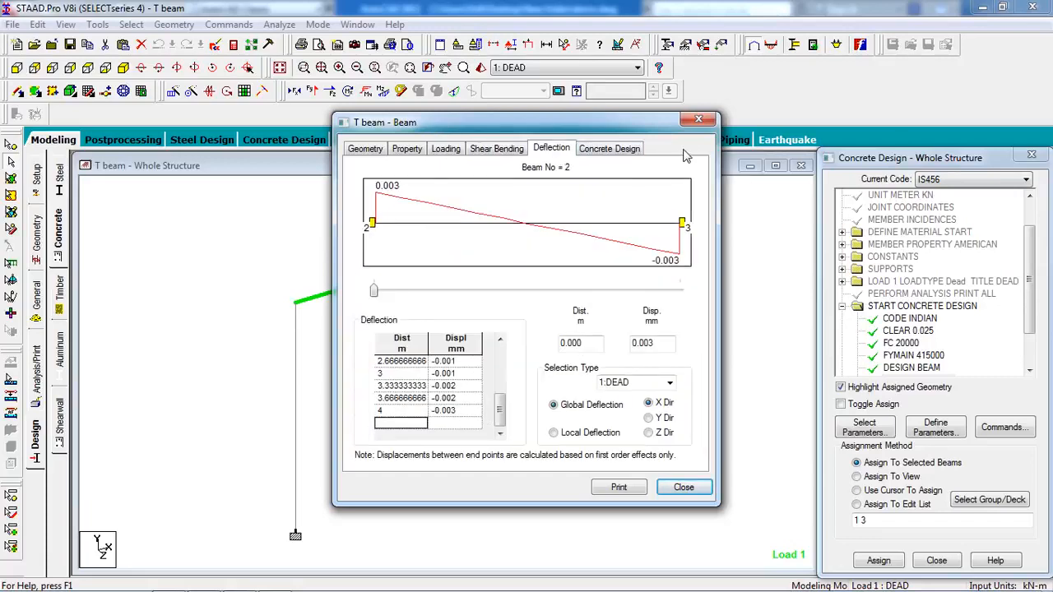
click(697, 120)
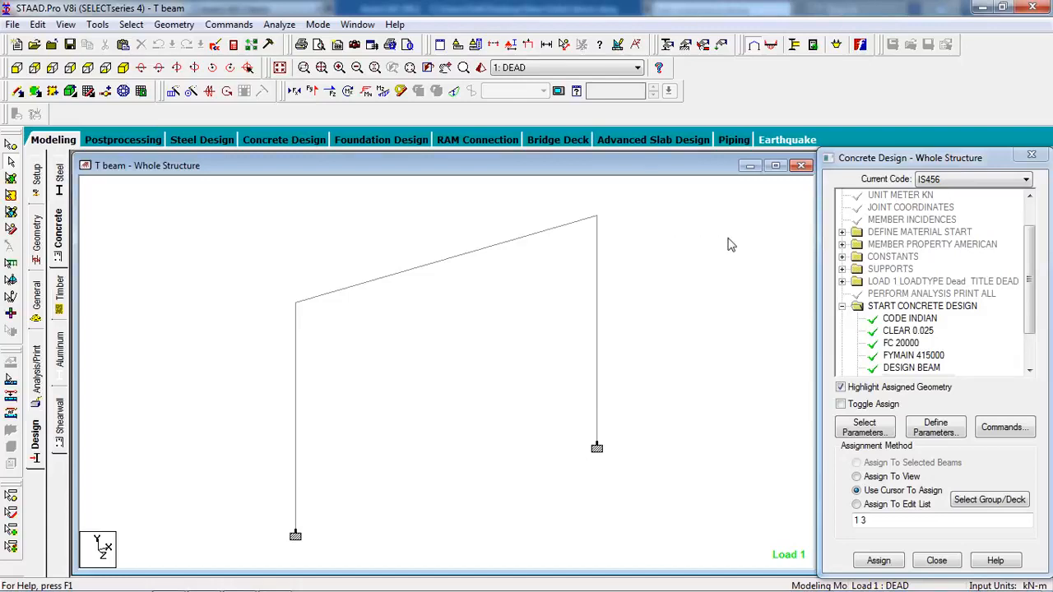
click(295, 26)
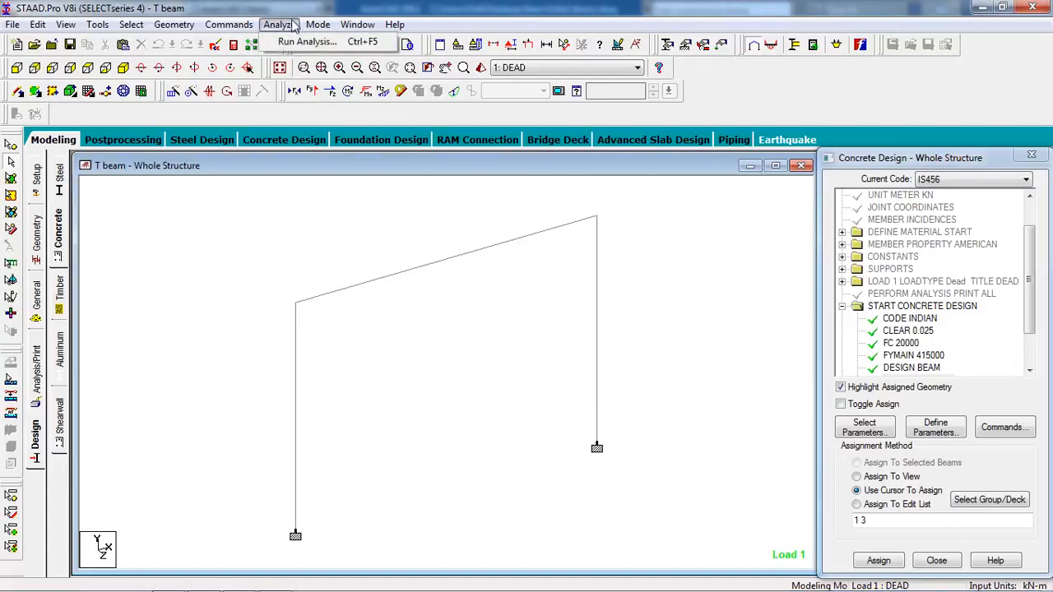
click(289, 8)
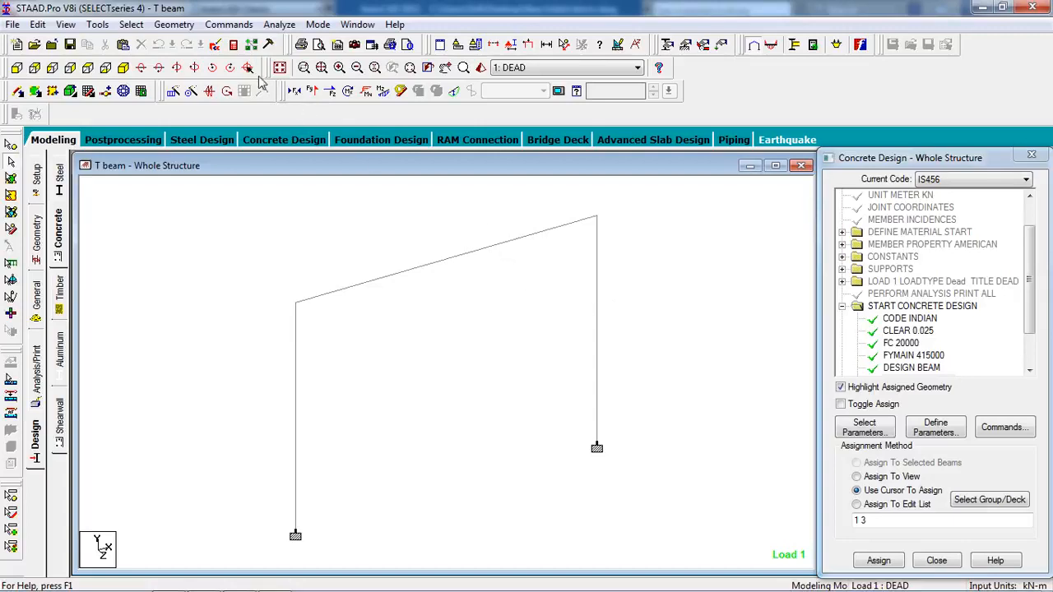
Review the STAAD input file from the joint coordinates and member properties through the loads to the concrete design and analysis commands.
click(218, 48)
scroll(264, 324, down, 10)
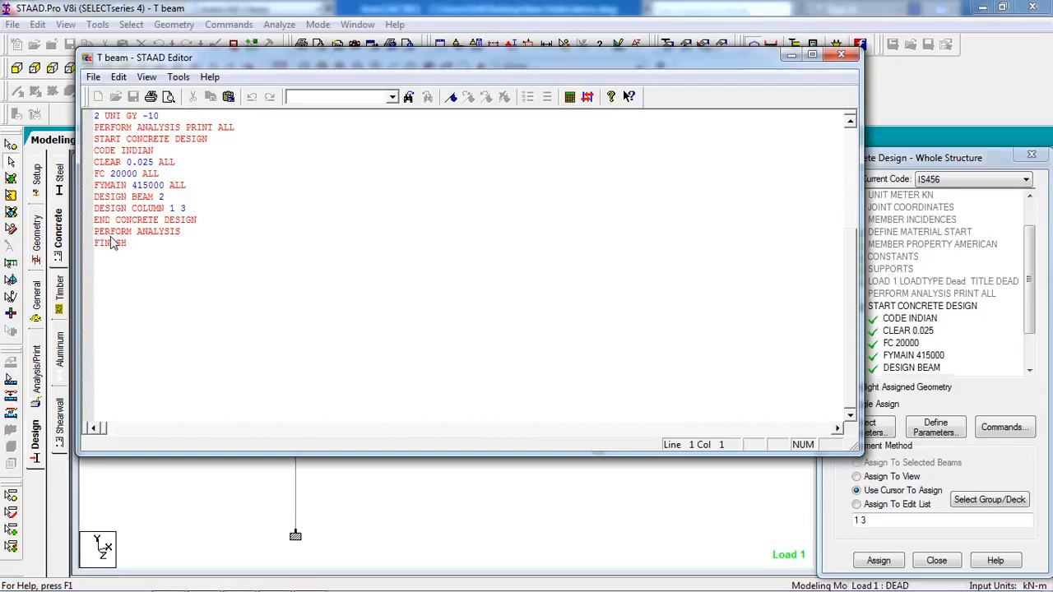
scroll(182, 250, up, 8)
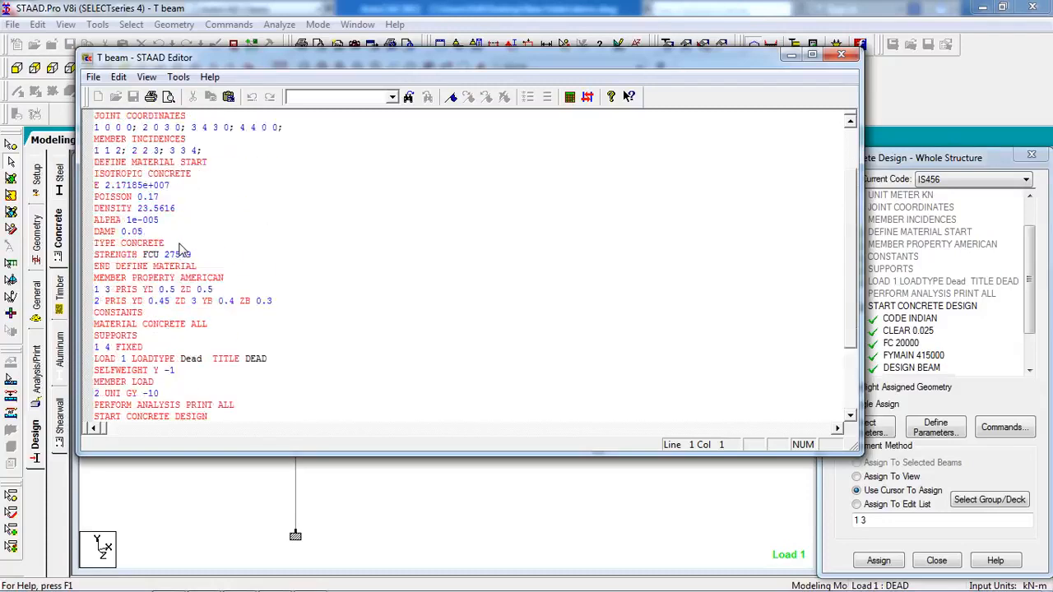
scroll(183, 249, up, 2)
scroll(182, 249, down, 3)
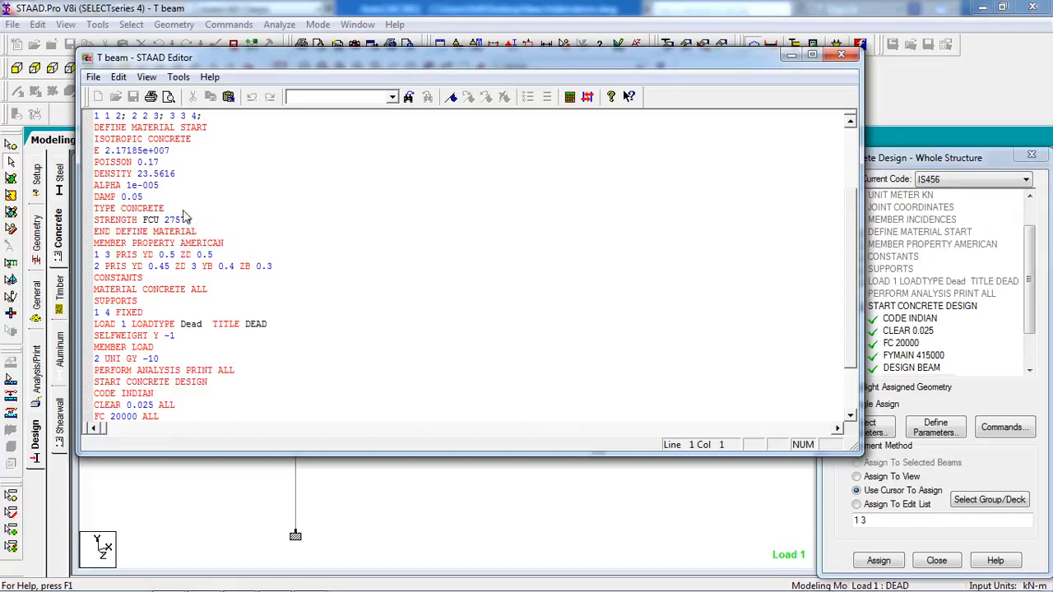
scroll(204, 301, down, 1)
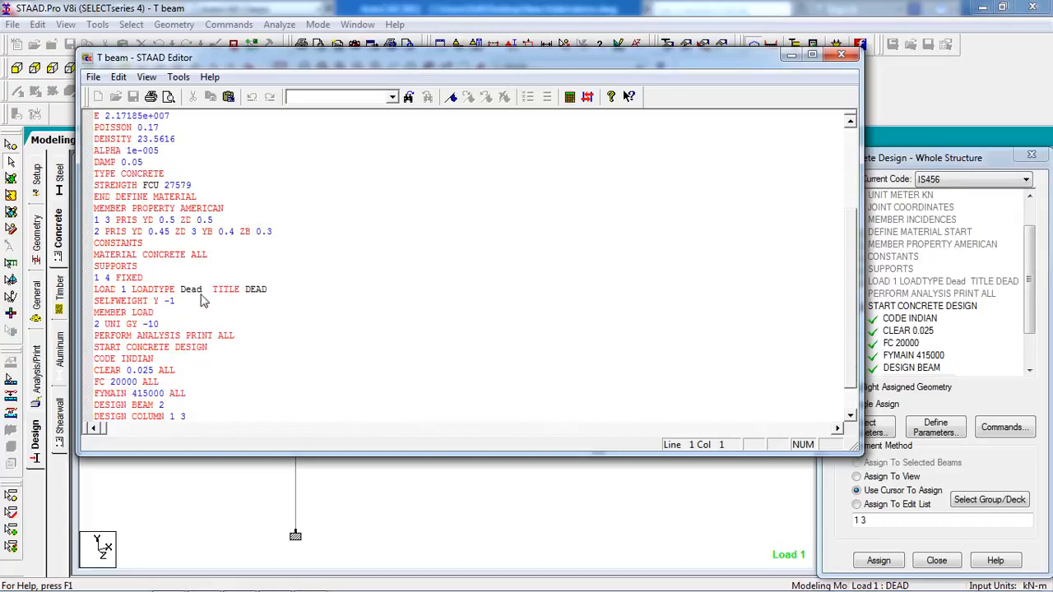
click(181, 301)
click(160, 315)
scroll(183, 403, down, 3)
scroll(183, 403, up, 7)
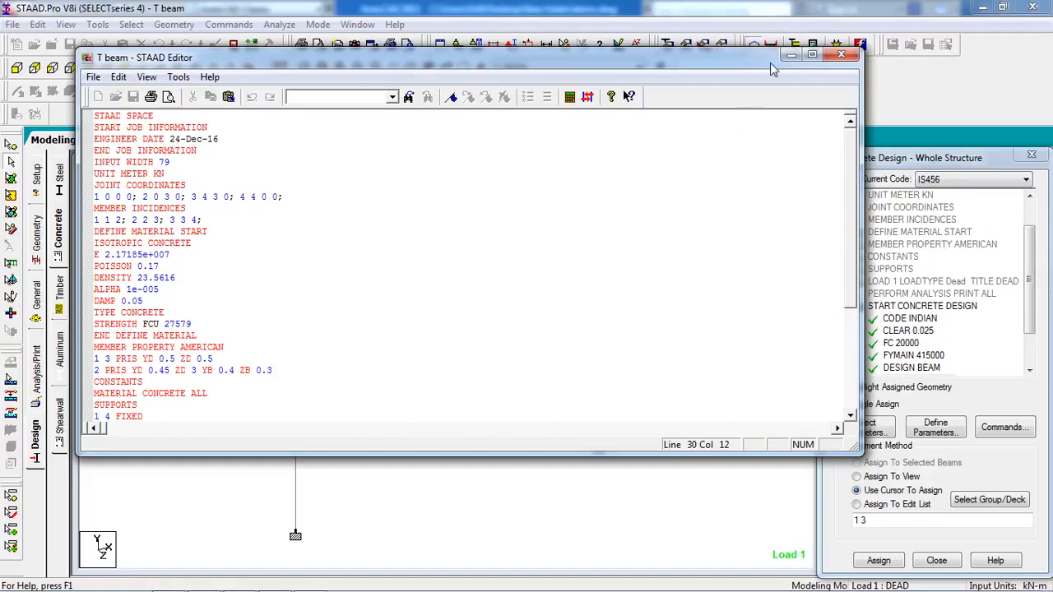
click(840, 55)
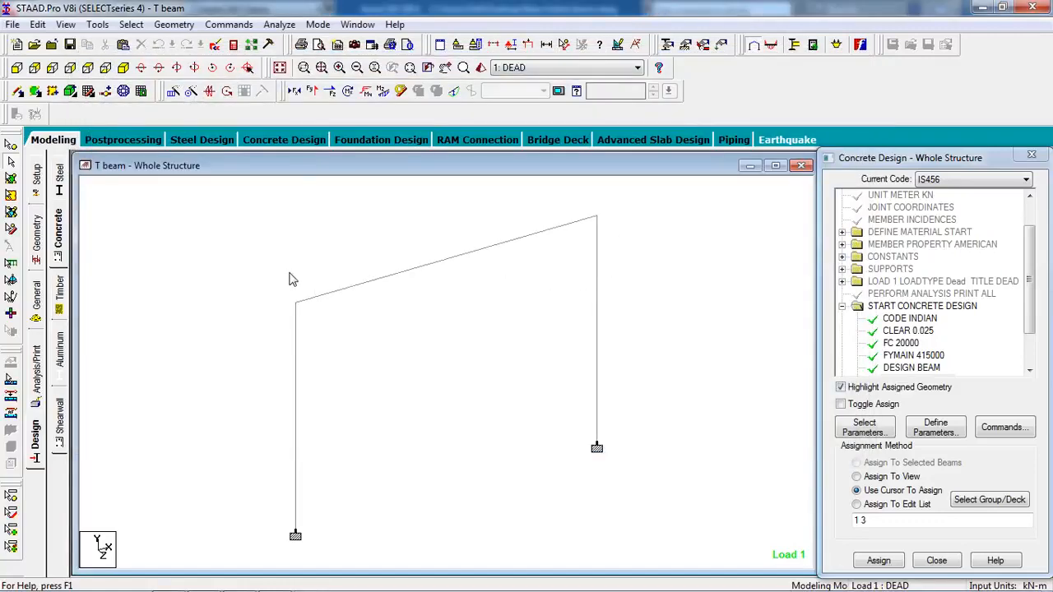
Examine the concrete design results of the left column, then close its properties and deselect it.
double_click(297, 347)
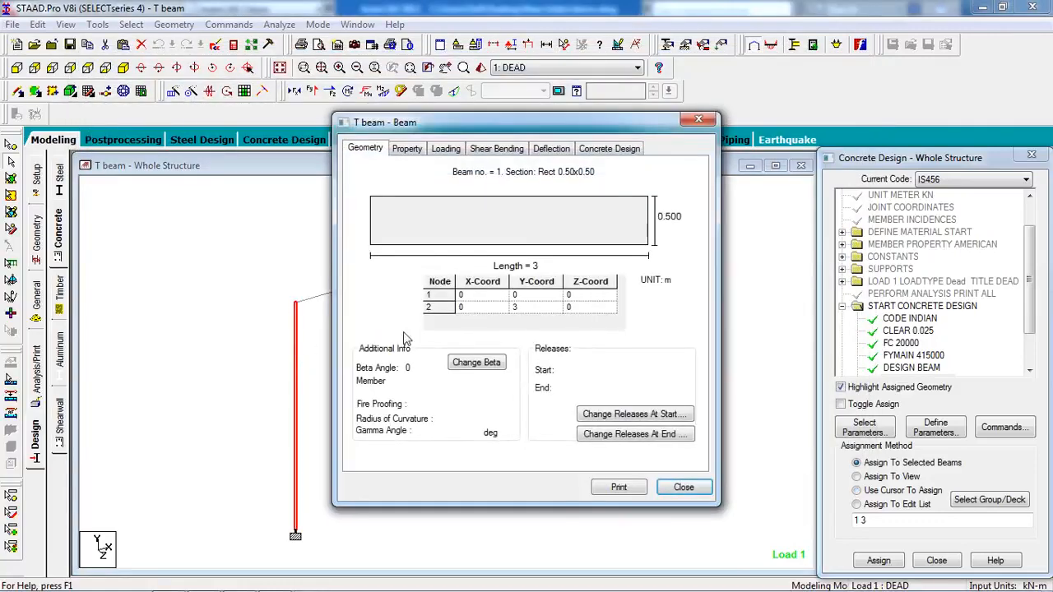
click(596, 149)
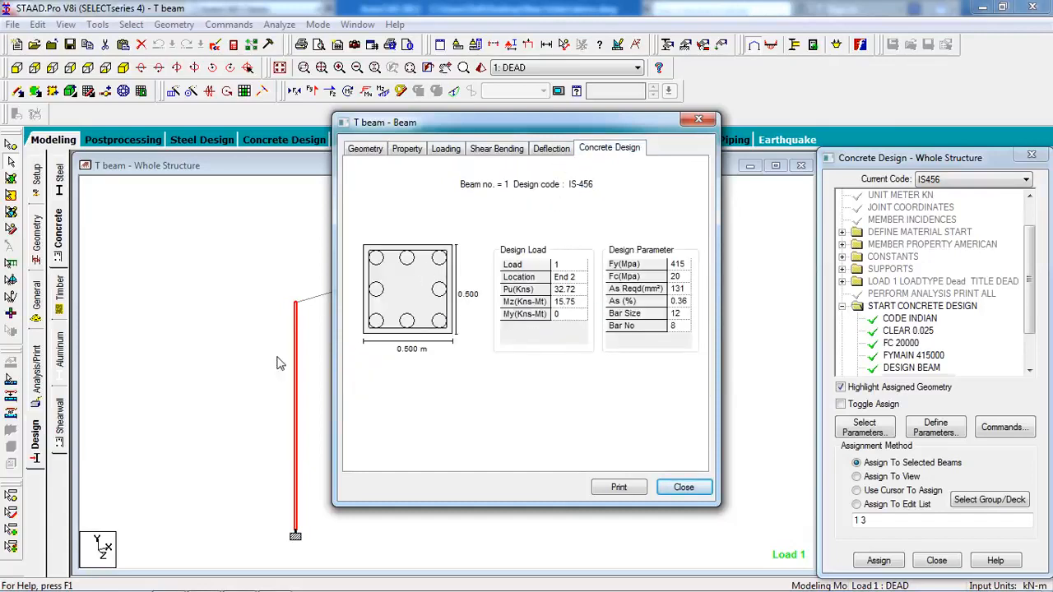
click(682, 487)
click(222, 275)
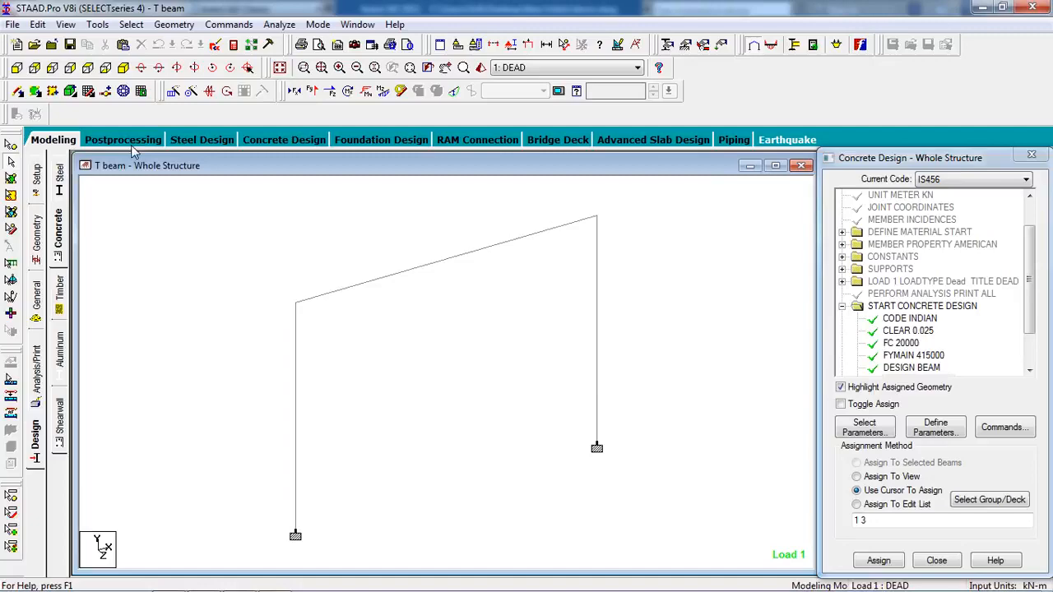
Show the support reactions in postprocessing mode and move both reaction labels into the open area inside the frame.
click(125, 139)
click(550, 421)
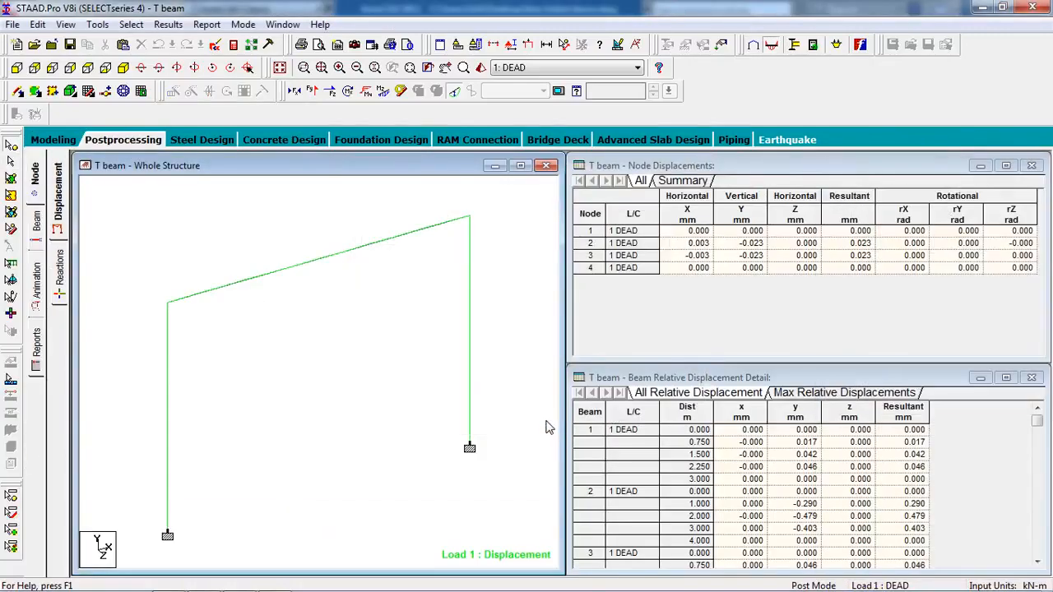
click(59, 276)
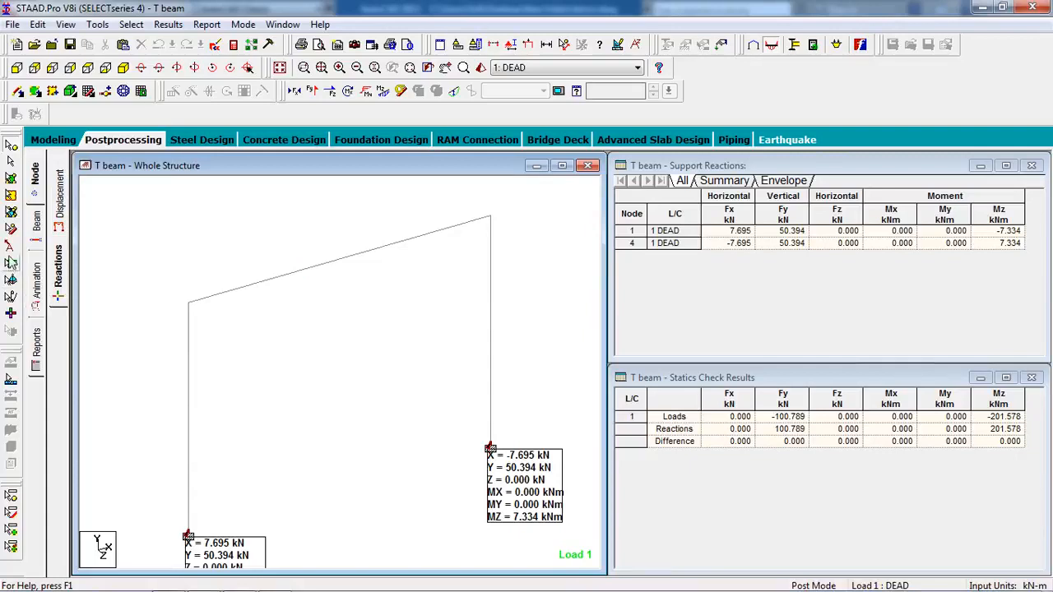
click(11, 246)
drag(235, 556, 251, 331)
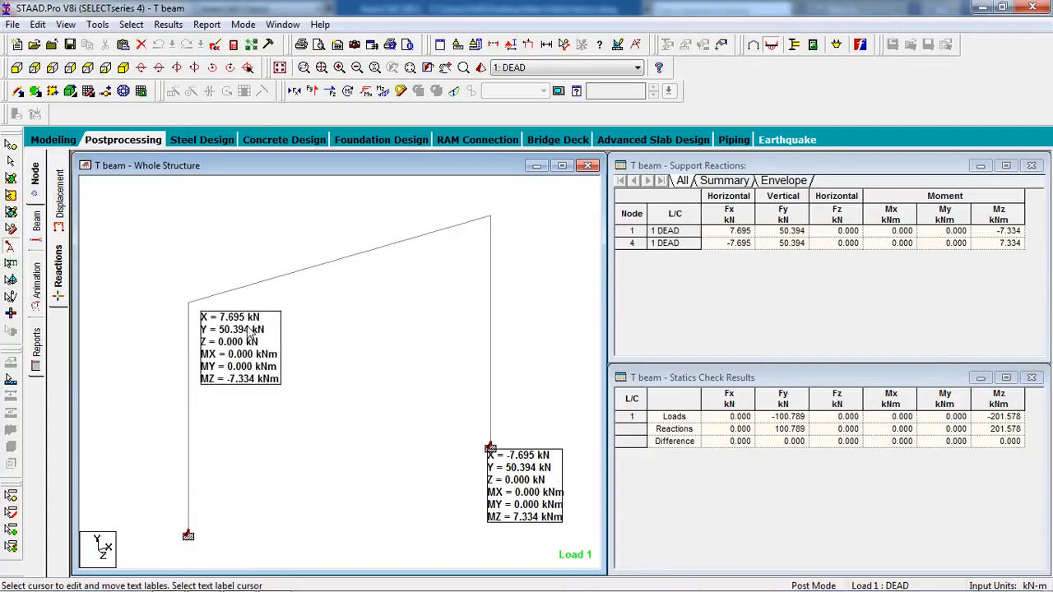
drag(540, 504, 403, 481)
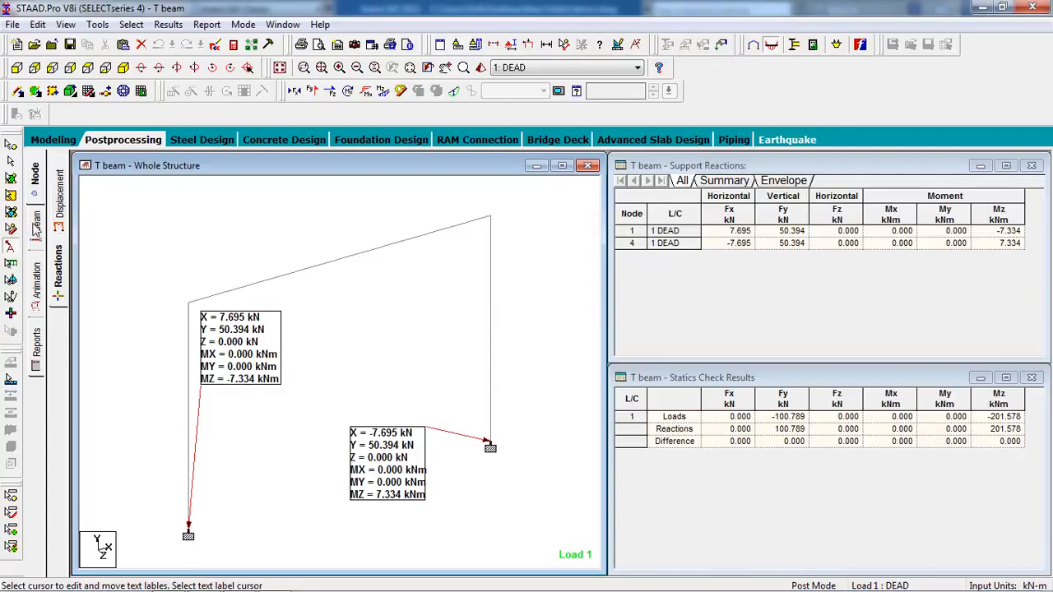
Display the beam force results with the frame's bending moment diagram.
click(36, 228)
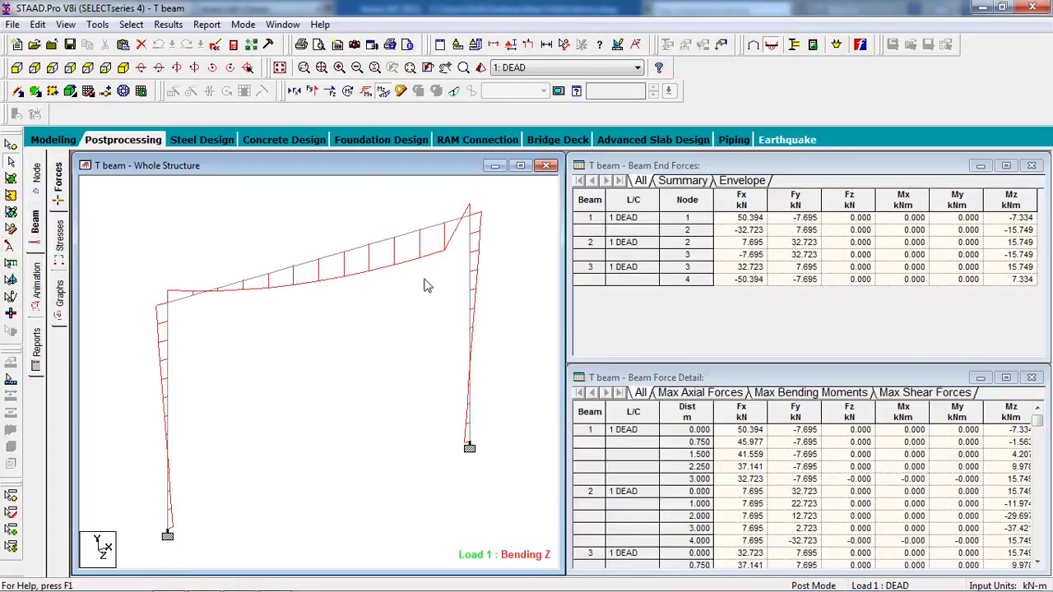